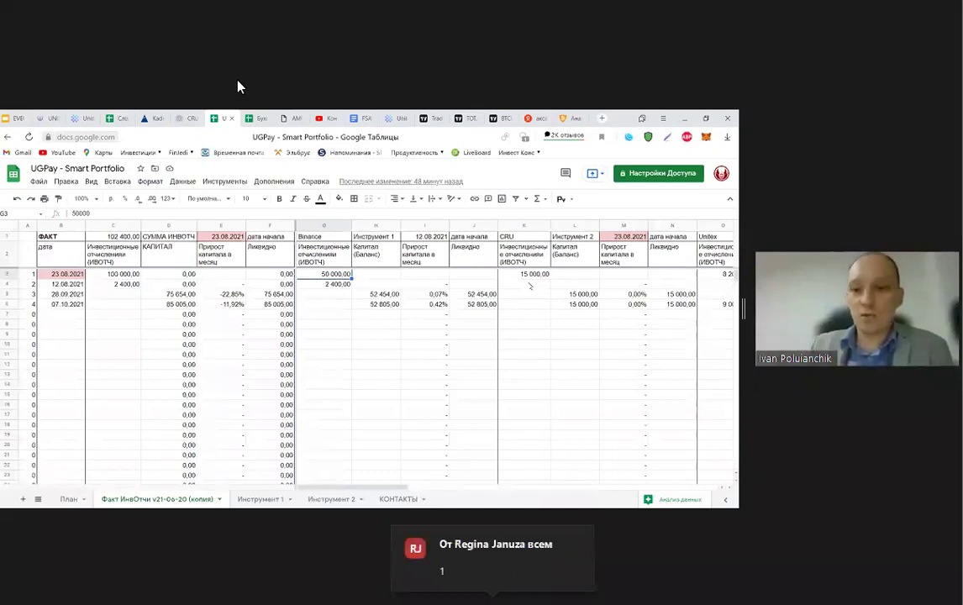
# Examine the opening investment contributions recorded for CRU and Unitex in the fact sheet.
pyautogui.click(528, 275)
pyautogui.press('Right')
pyautogui.press('Right')
pyautogui.press('Right')
pyautogui.press('Right')
pyautogui.press('Right')
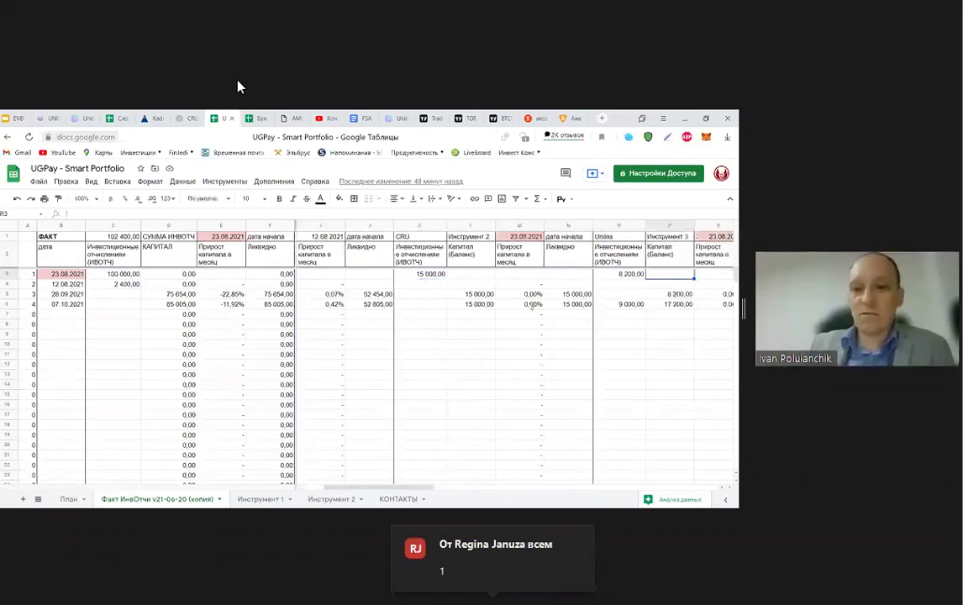
pyautogui.hscroll(3, 513, 353)
pyautogui.press('Left')
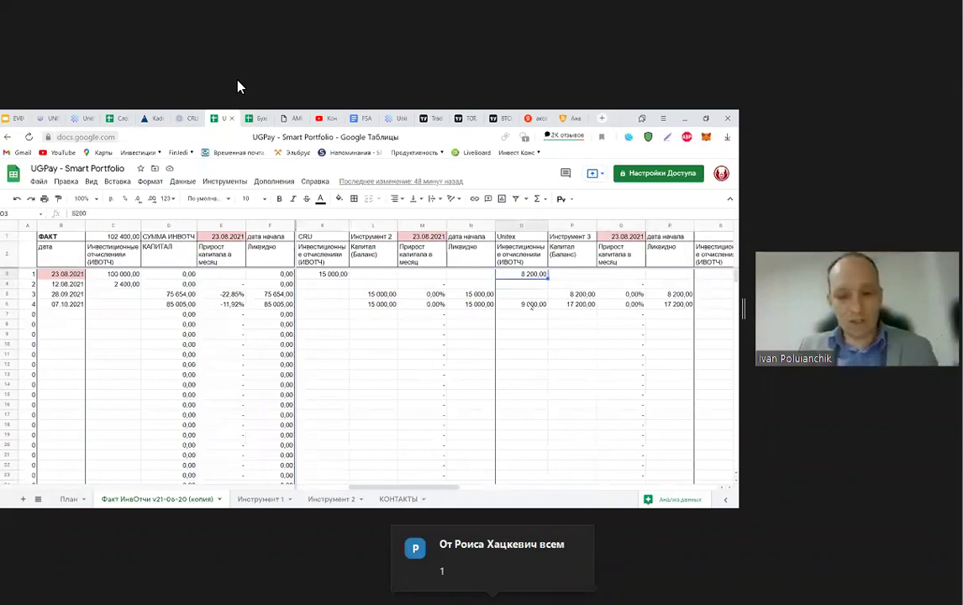
# Total the Unitex contributions in O3:O7 and check the overall contribution for 12.08.2021.
pyautogui.hotkey('shift', 'Down')
pyautogui.hotkey('shift', 'Down')
pyautogui.hotkey('shift', 'Down')
pyautogui.hotkey('shift', 'Down')
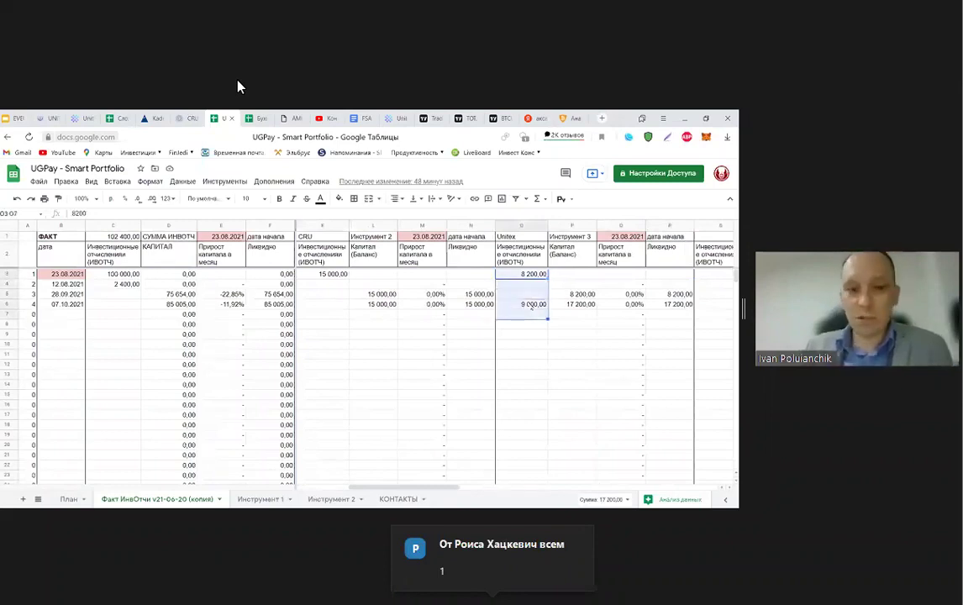
pyautogui.press('Up')
pyautogui.press('Down')
pyautogui.press('Down')
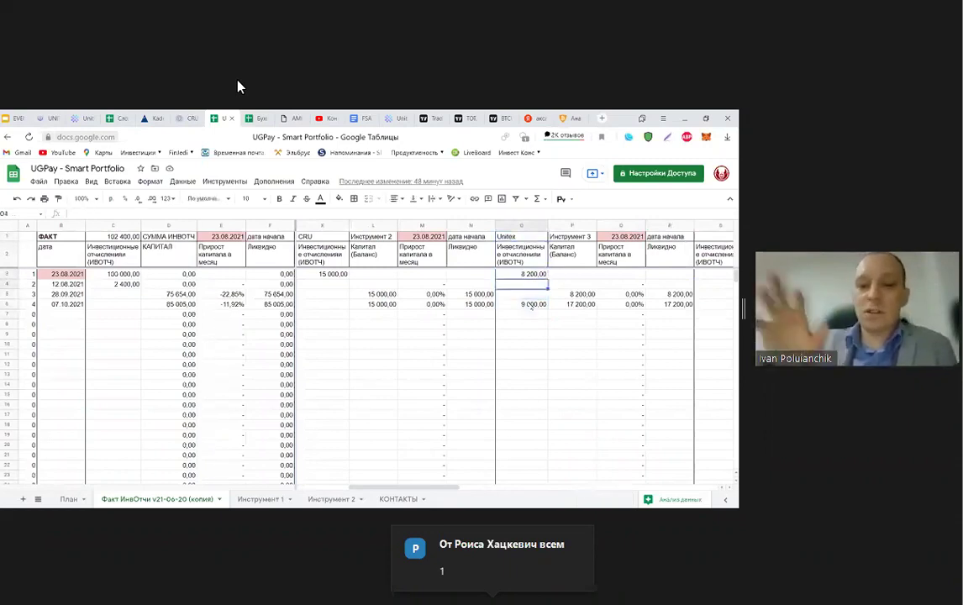
pyautogui.press('Up')
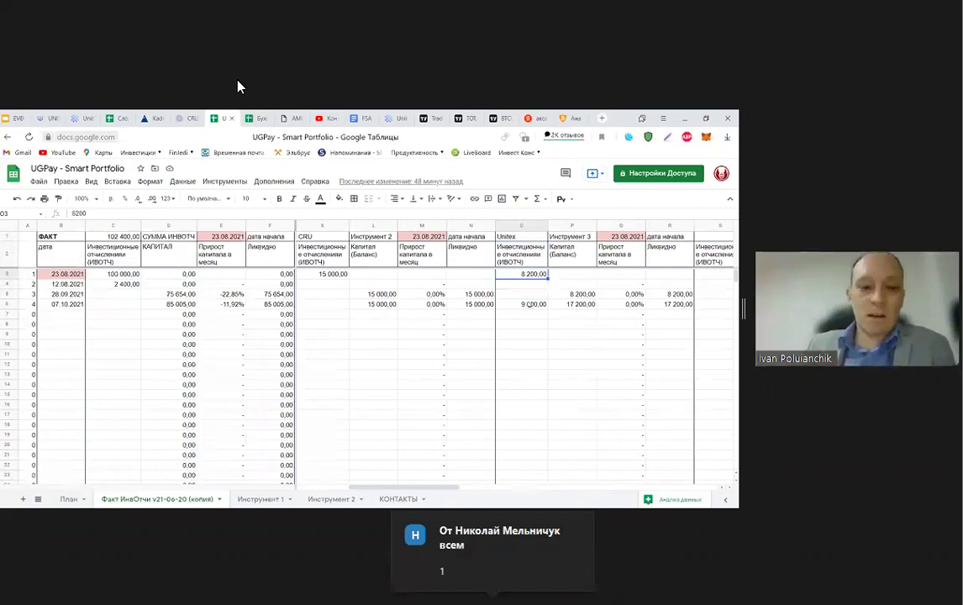
pyautogui.click(113, 284)
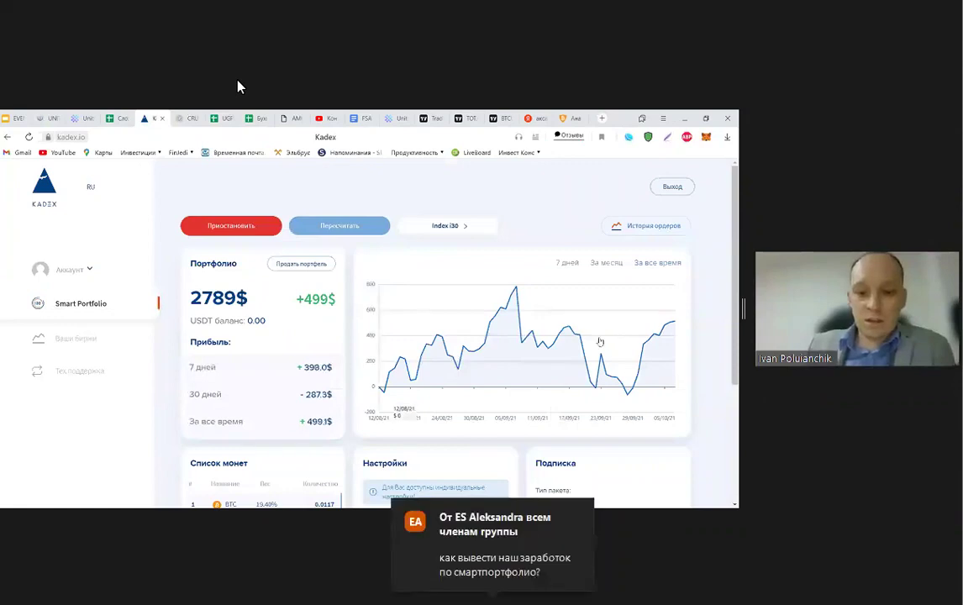
# Switch to the Kadex Smart Portfolio page and examine its rebalancing settings, profit chart and current portfolio value.
pyautogui.moveTo(755, 307); pyautogui.dragTo(836, 307)
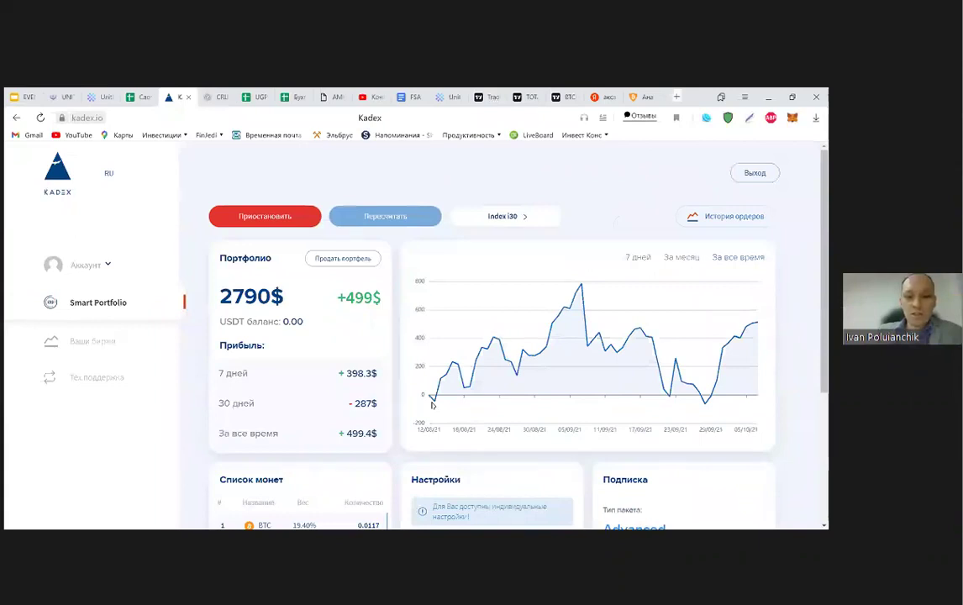
pyautogui.scroll(-2, 390, 341)
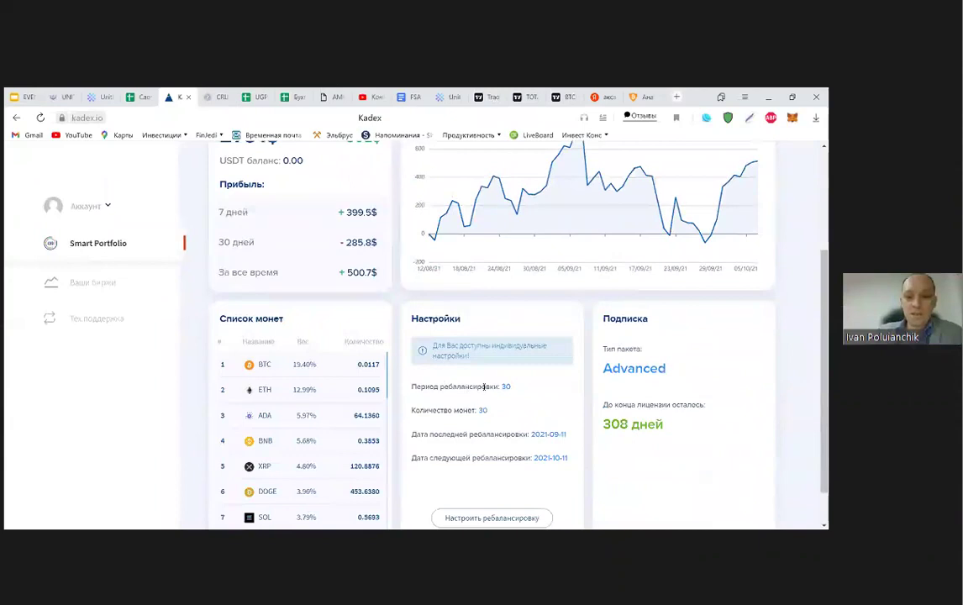
pyautogui.moveTo(483, 388); pyautogui.dragTo(510, 387)
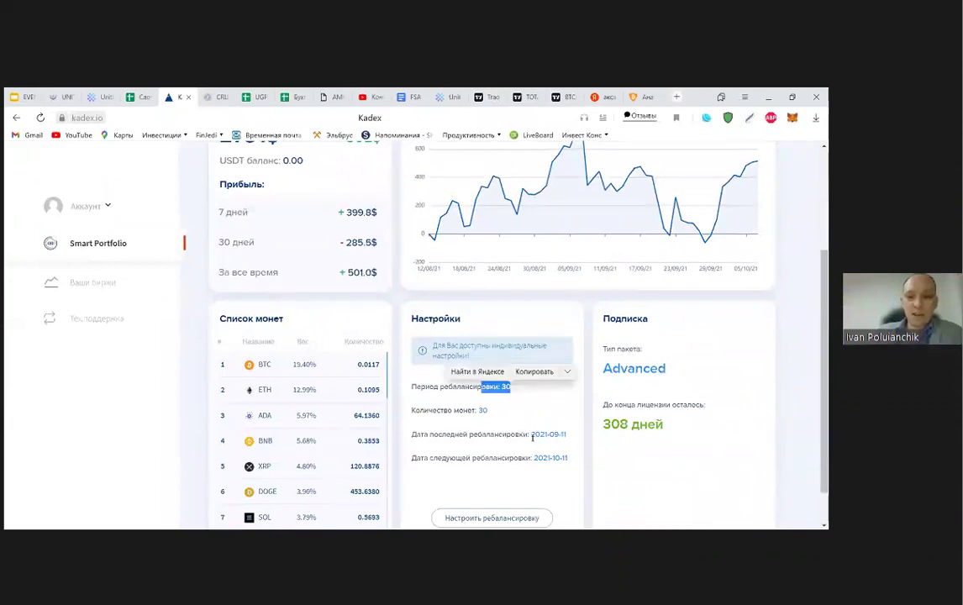
pyautogui.click(506, 411)
pyautogui.scroll(2, 507, 408)
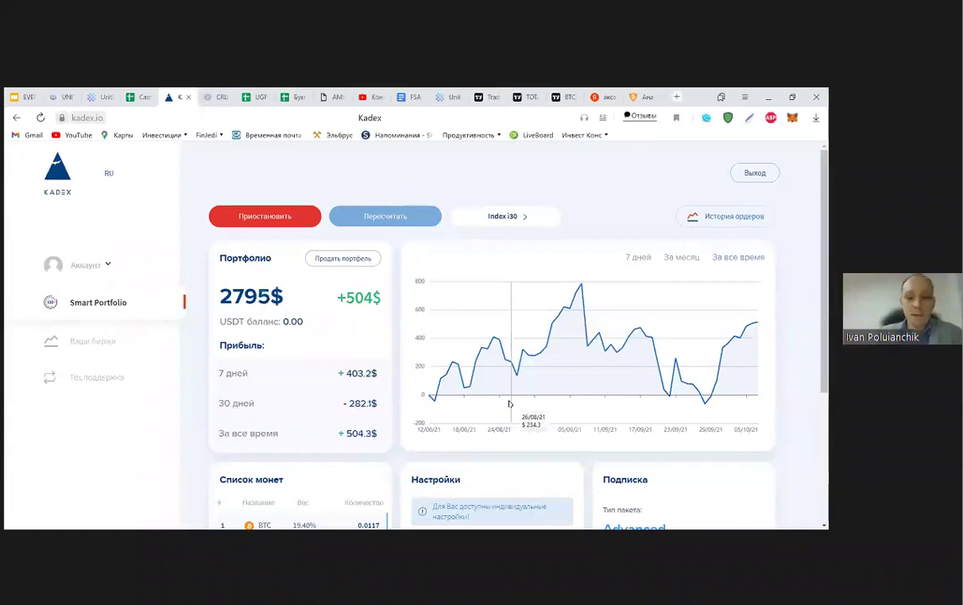
pyautogui.moveTo(220, 296); pyautogui.dragTo(283, 295)
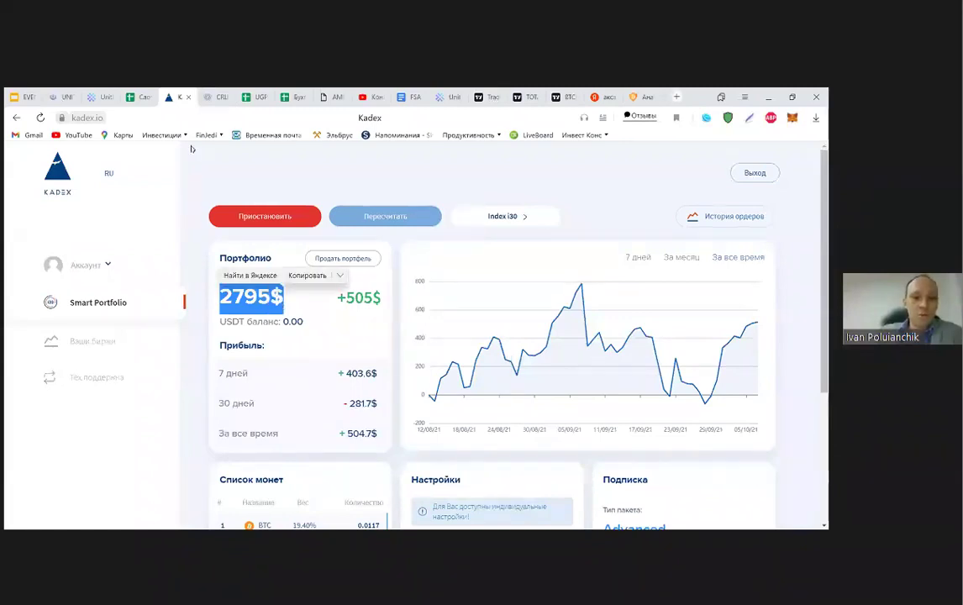
# Compare the Binance contribution and 07.10.2021 capital in the UGPay - Smart Portfolio sheet with the Kadex portfolio value.
pyautogui.click(255, 97)
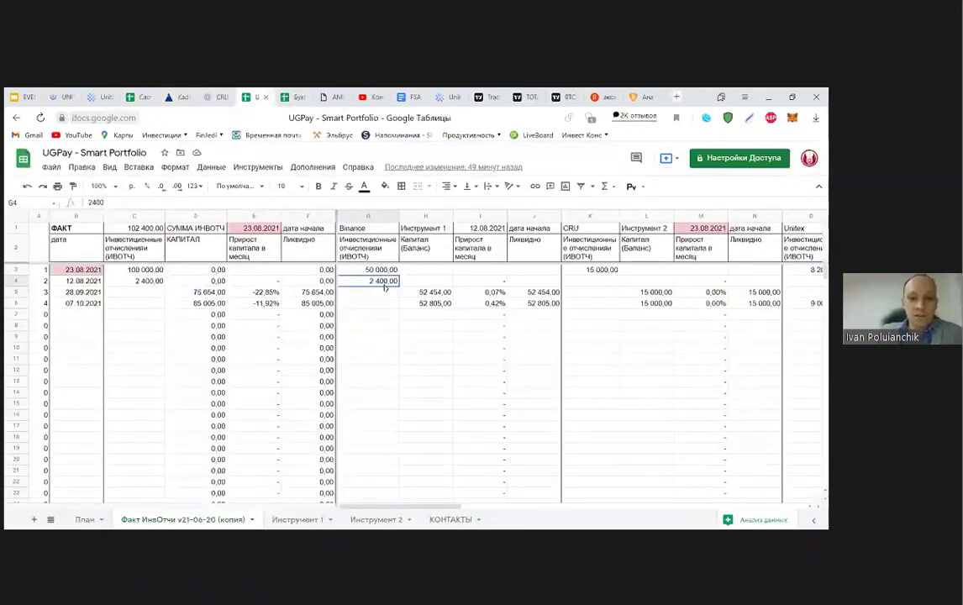
pyautogui.click(425, 307)
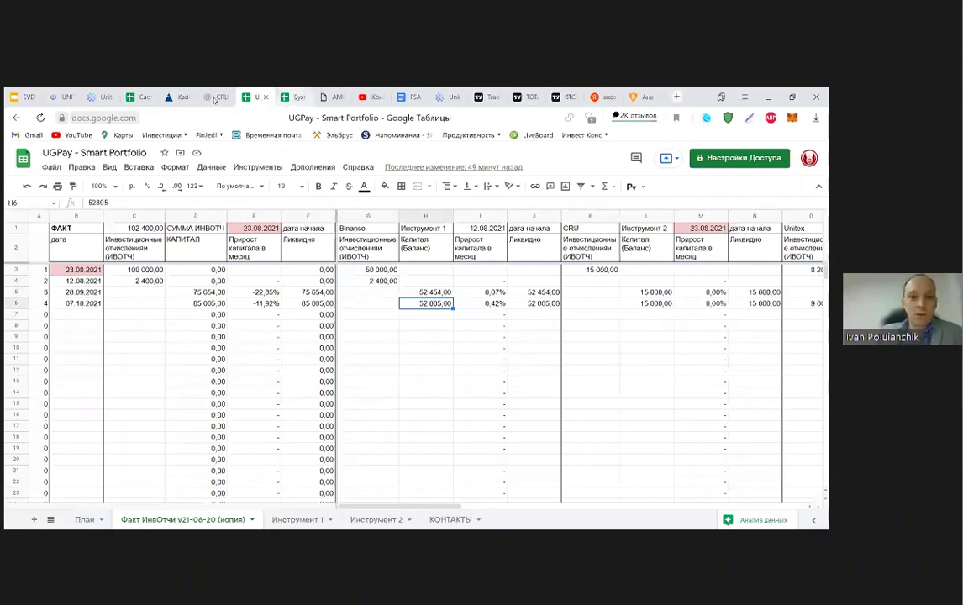
pyautogui.click(175, 96)
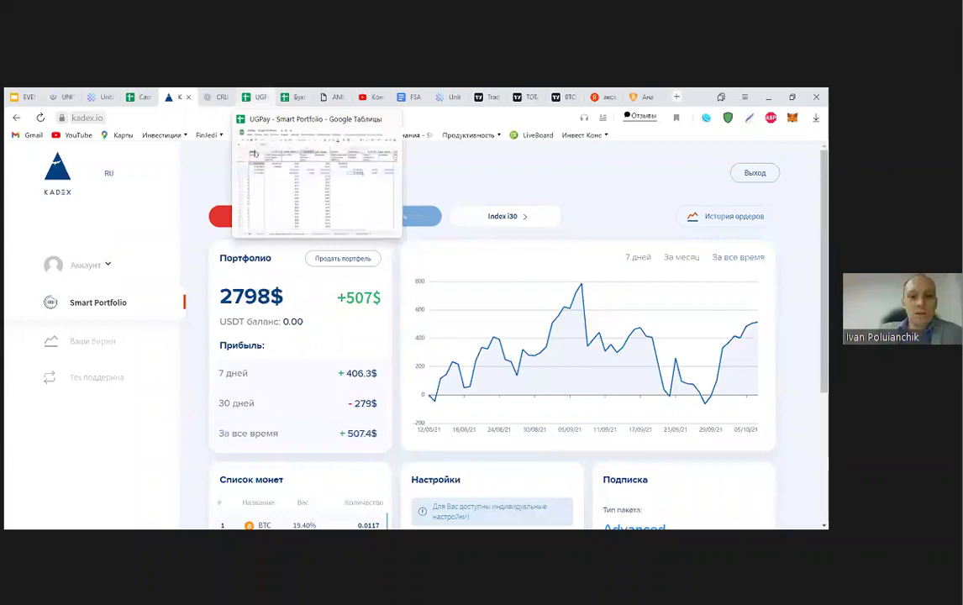
pyautogui.click(260, 98)
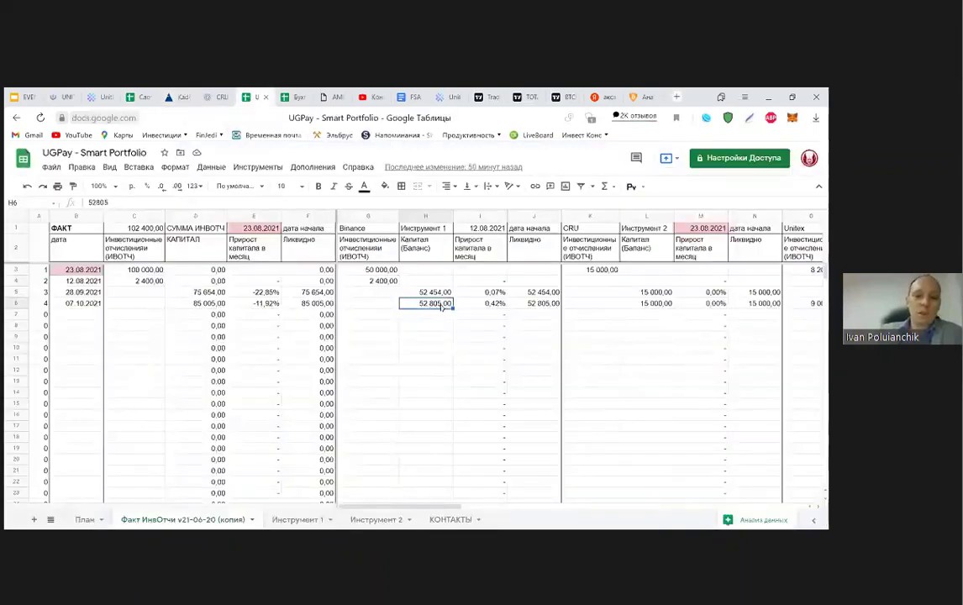
pyautogui.click(382, 282)
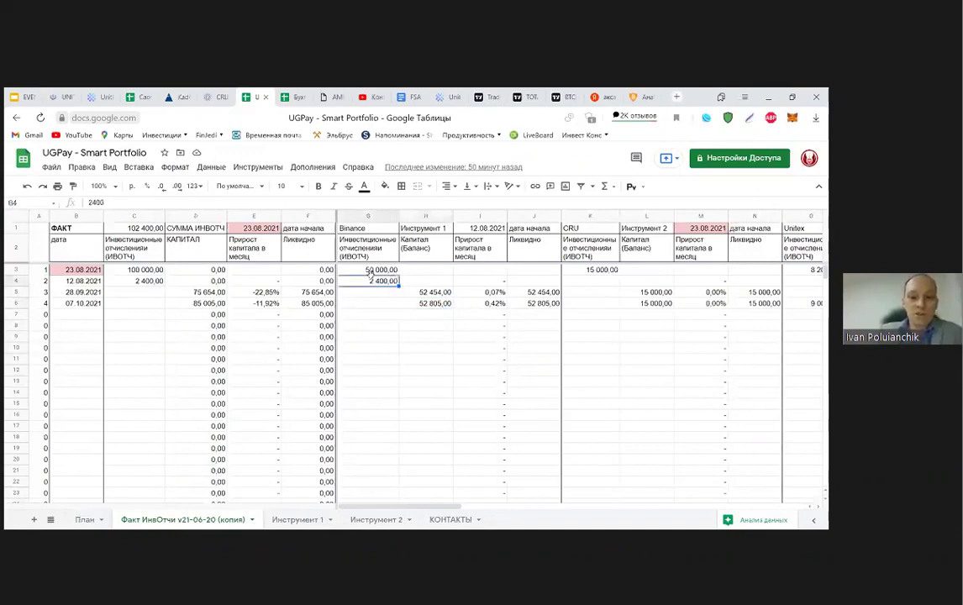
pyautogui.click(435, 306)
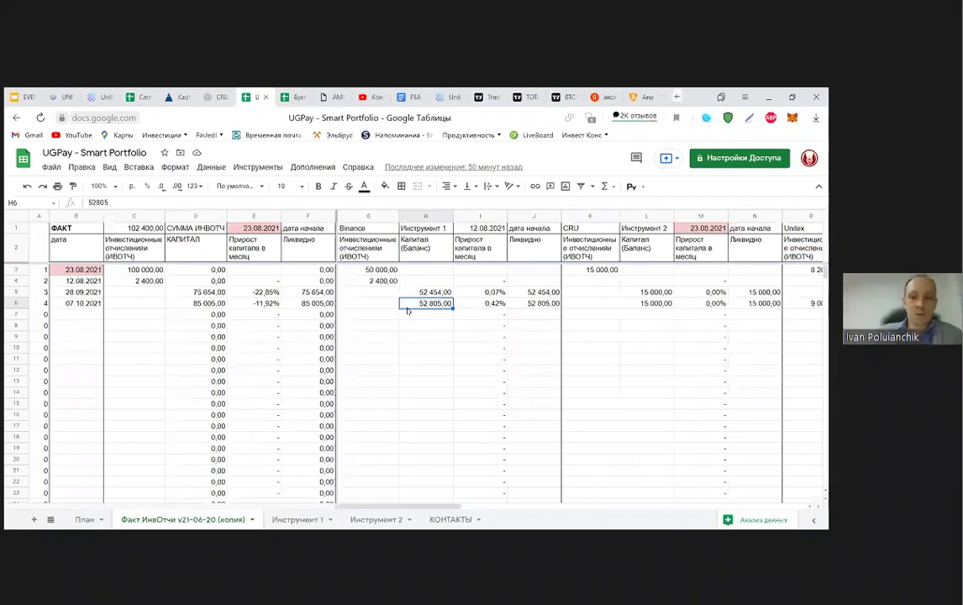
# Examine the 07.10.2021 row across the CRU, Unitex and Binance instruments.
pyautogui.click(653, 306)
pyautogui.press('Right')
pyautogui.press('Right')
pyautogui.press('Right')
pyautogui.press('Right')
pyautogui.press('Left')
pyautogui.press('Left')
pyautogui.press('Left')
pyautogui.press('Left')
pyautogui.press('Left')
pyautogui.press('Left')
pyautogui.press('Left')
pyautogui.press('Left')
pyautogui.press('Left')
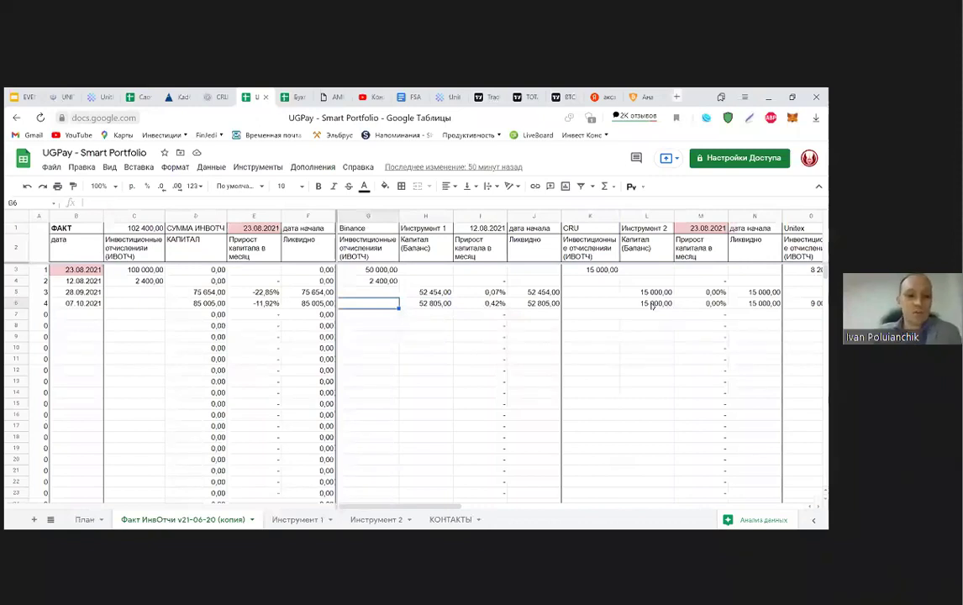
# Examine the overall capital, liquid amount and monthly growth for 28.09.2021 and 07.10.2021, plus Binance's growth.
pyautogui.moveTo(101, 315); pyautogui.dragTo(196, 315)
pyautogui.moveTo(501, 317); pyautogui.dragTo(362, 276)
pyautogui.click(368, 281)
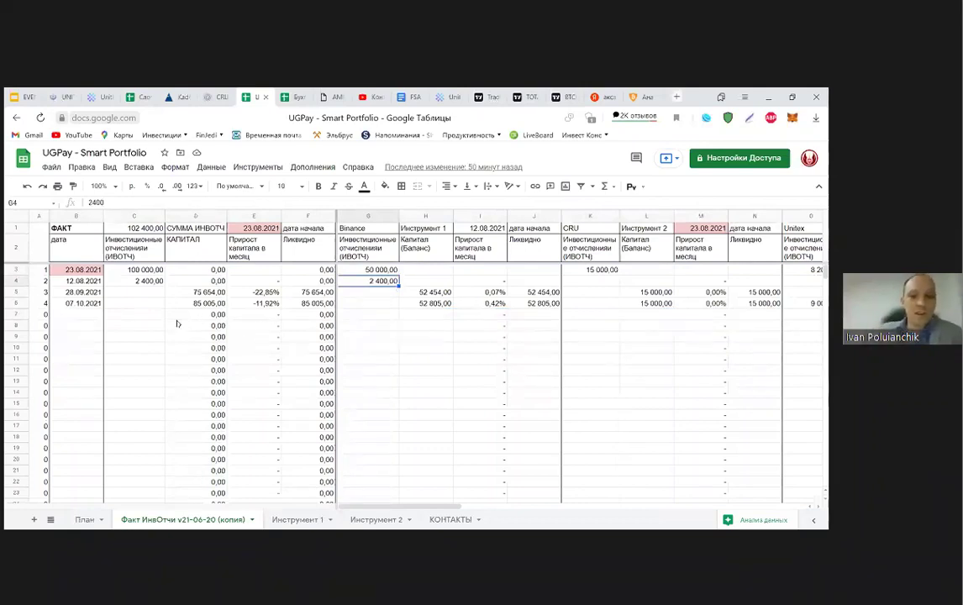
pyautogui.click(220, 304)
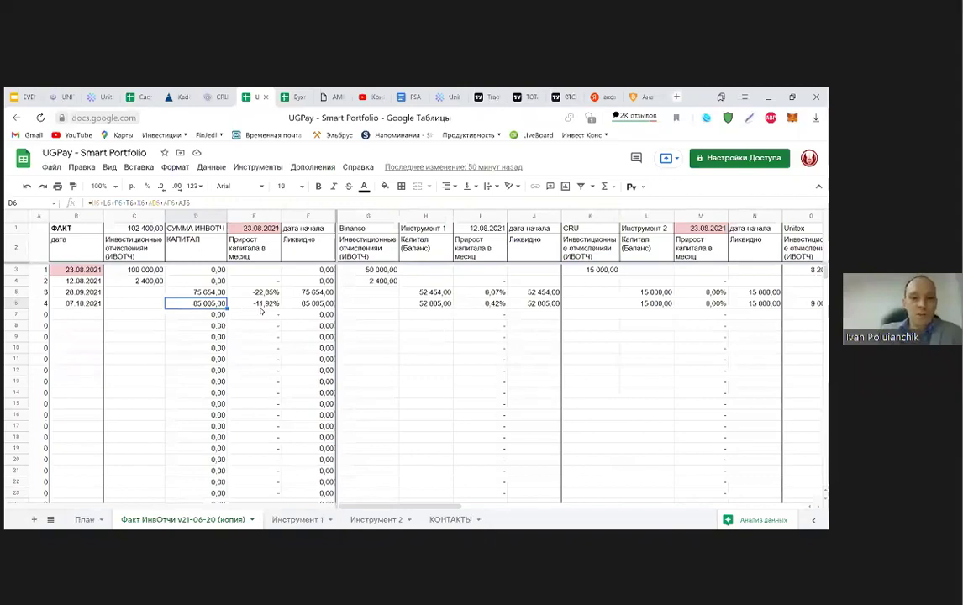
pyautogui.click(292, 304)
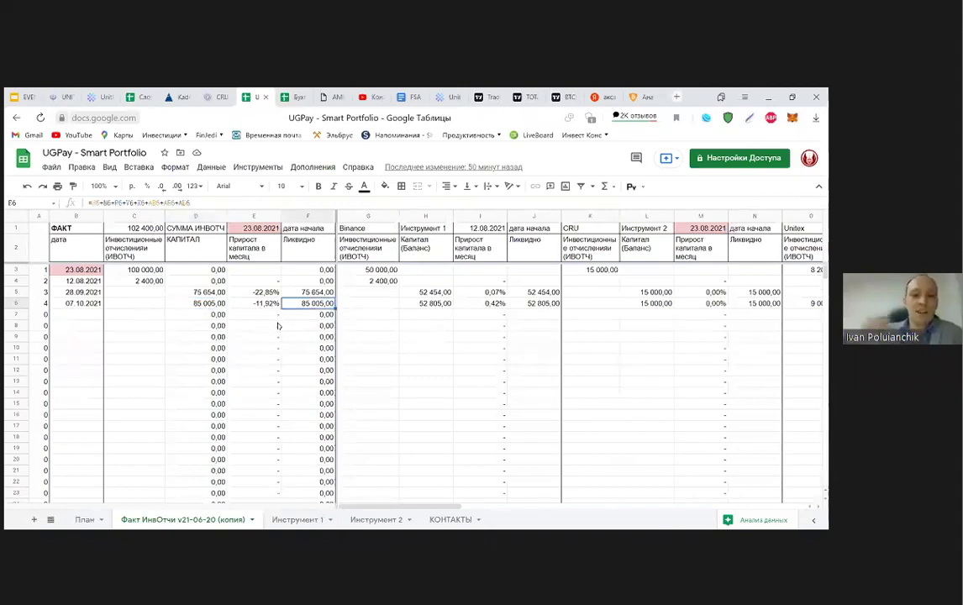
pyautogui.click(263, 305)
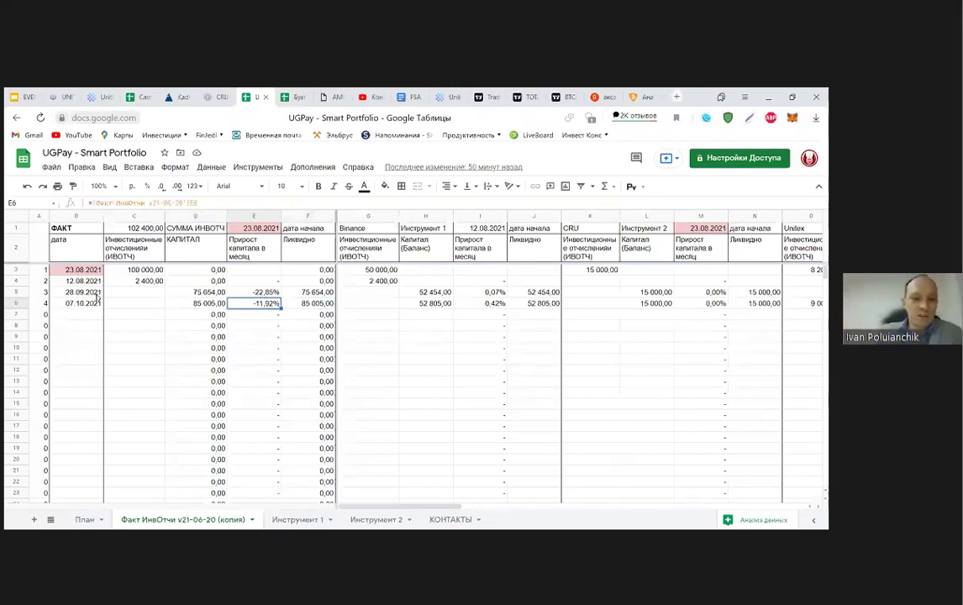
pyautogui.click(262, 292)
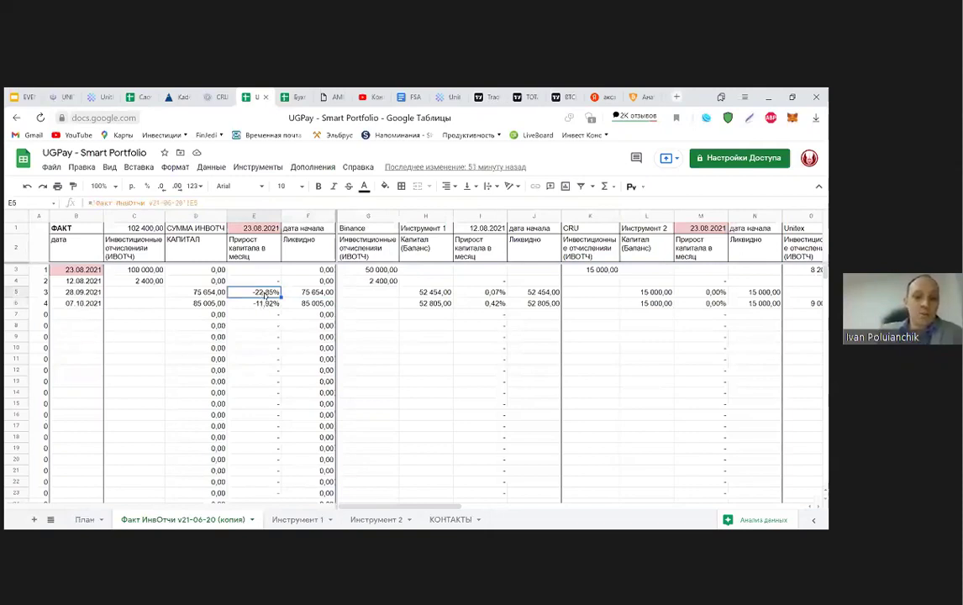
pyautogui.click(266, 304)
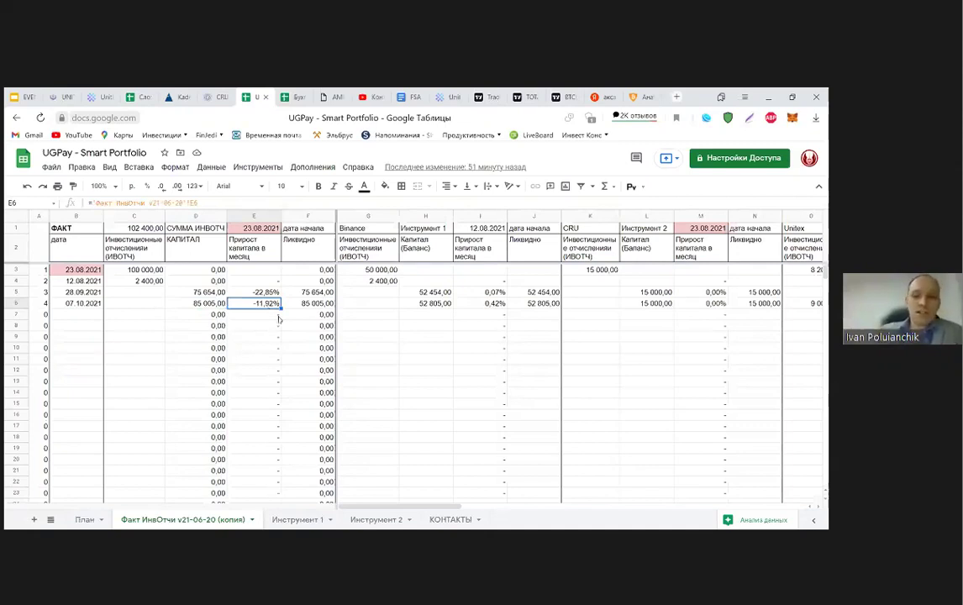
pyautogui.click(487, 304)
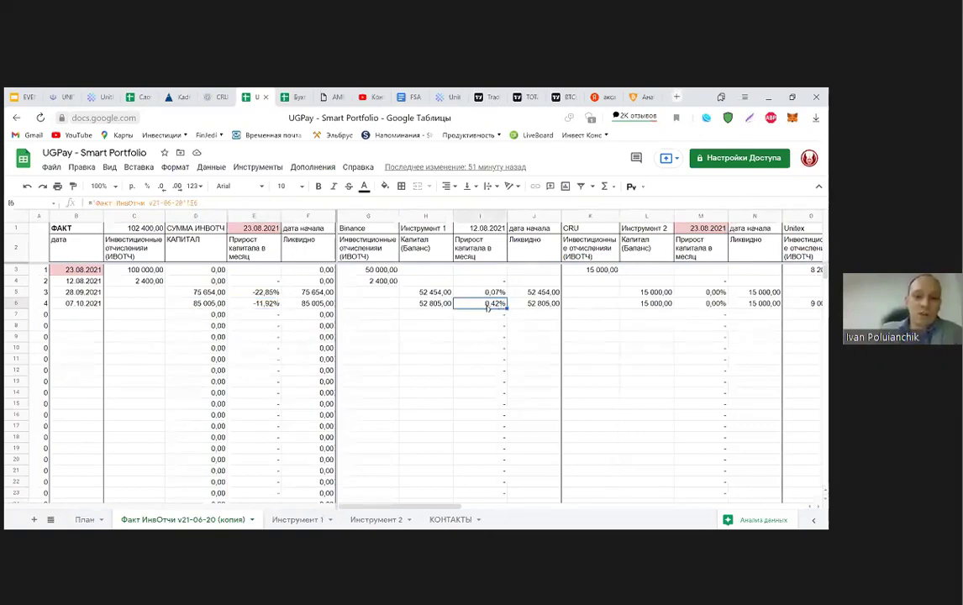
# Set the Binance capital for 28.09.2021 to 2454.
pyautogui.click(357, 272)
pyautogui.click(426, 291)
pyautogui.click(88, 203)
pyautogui.press('BackSpace')
pyautogui.press('Return')
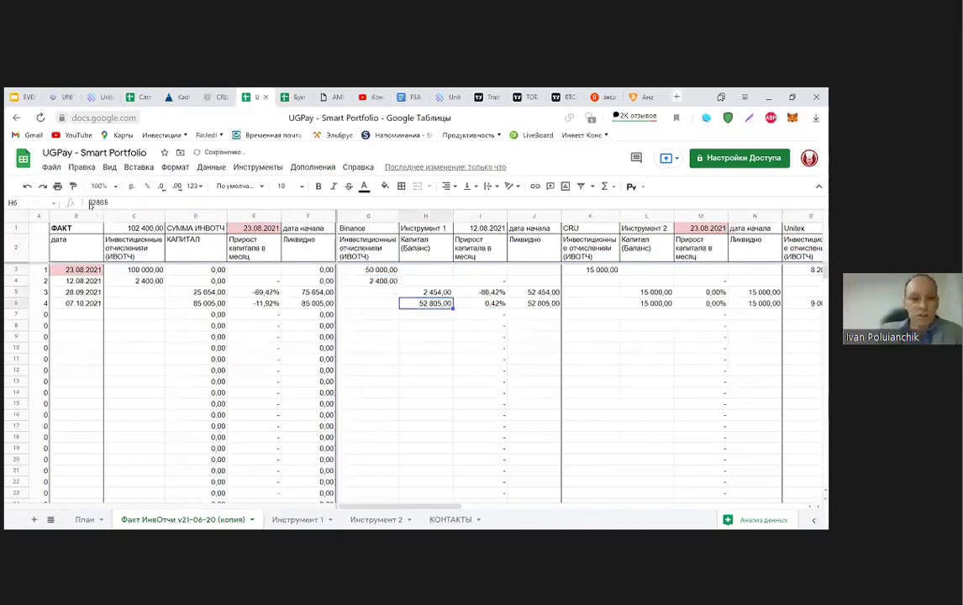
# Set the Binance capital for 07.10.2021 to 2805.
pyautogui.moveTo(91, 203); pyautogui.dragTo(83, 204)
pyautogui.press('BackSpace')
pyautogui.press('Return')
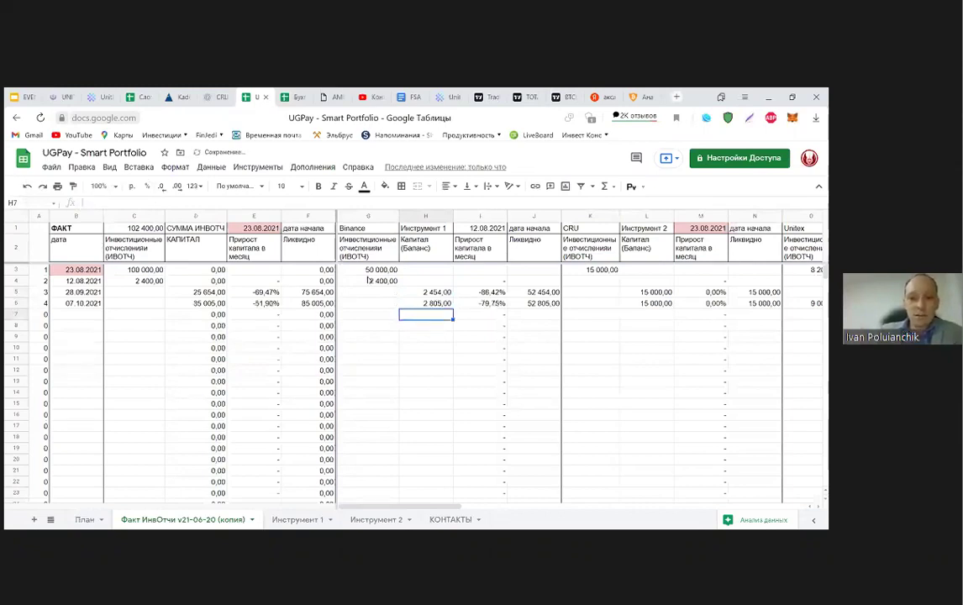
# Delete the 50 000 Binance contribution dated 23.08.2021 and check the monthly growth for 07.10.2021.
pyautogui.click(368, 270)
pyautogui.press('Delete')
pyautogui.click(370, 359)
pyautogui.click(428, 304)
pyautogui.press('Right')
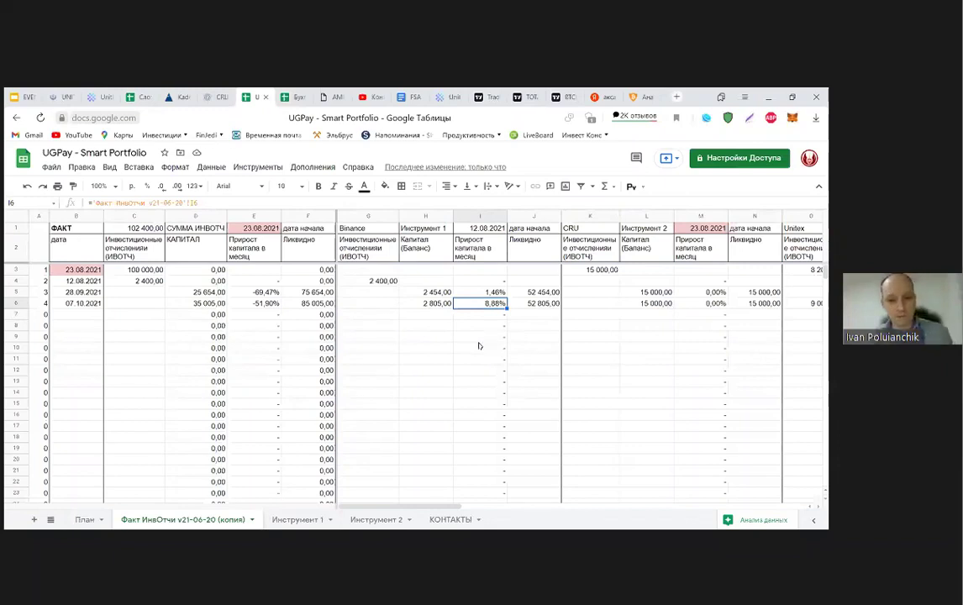
# Undo the last two edits to the Binance figures.
pyautogui.hotkey('ctrl', 'z')
pyautogui.hotkey('ctrl', 'z')
pyautogui.click(389, 394)
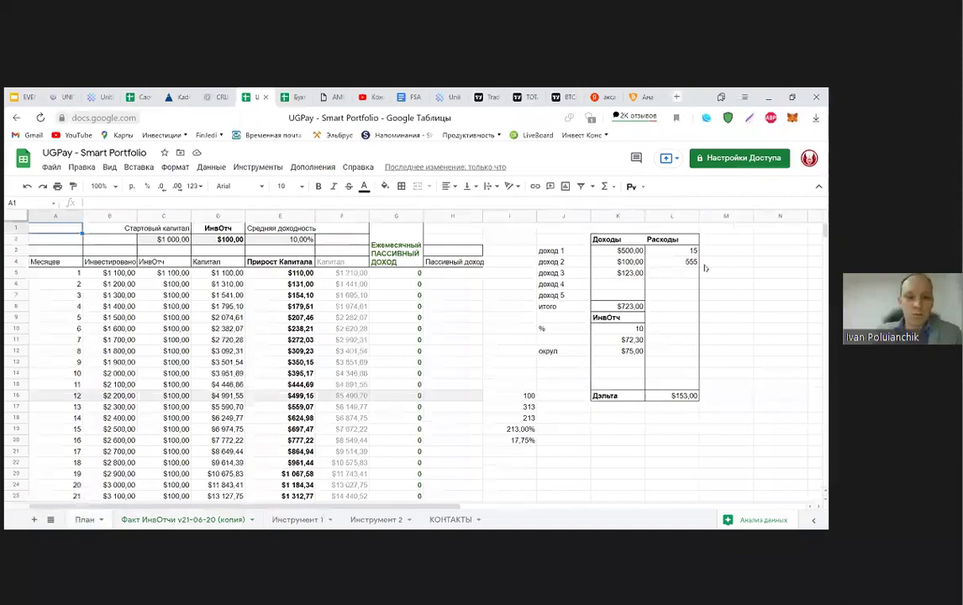
# In the План sheet, set the starting capital to $2400 and clear the monthly ИнвОтч contribution.
pyautogui.click(164, 239)
pyautogui.write('2')
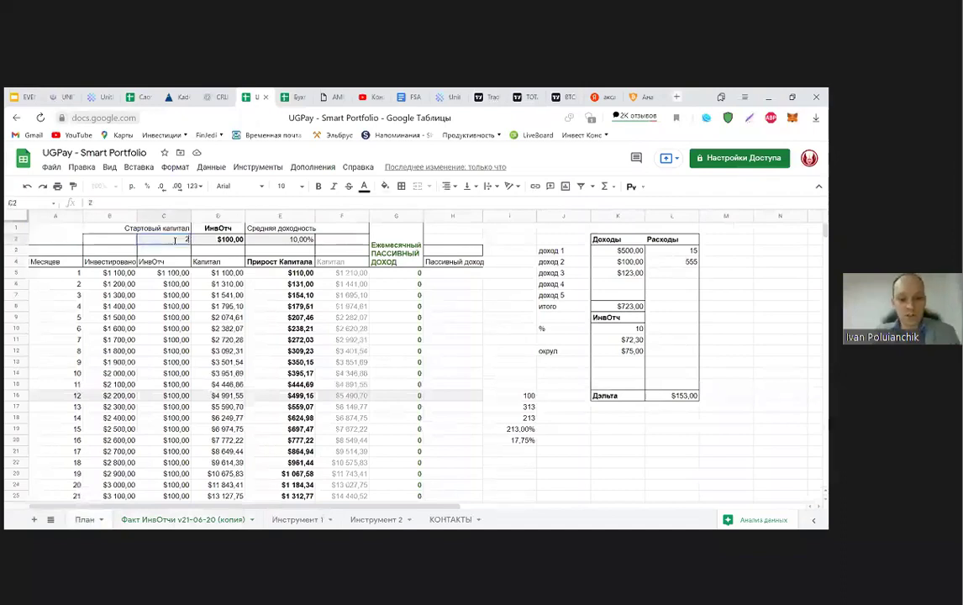
pyautogui.write('400')
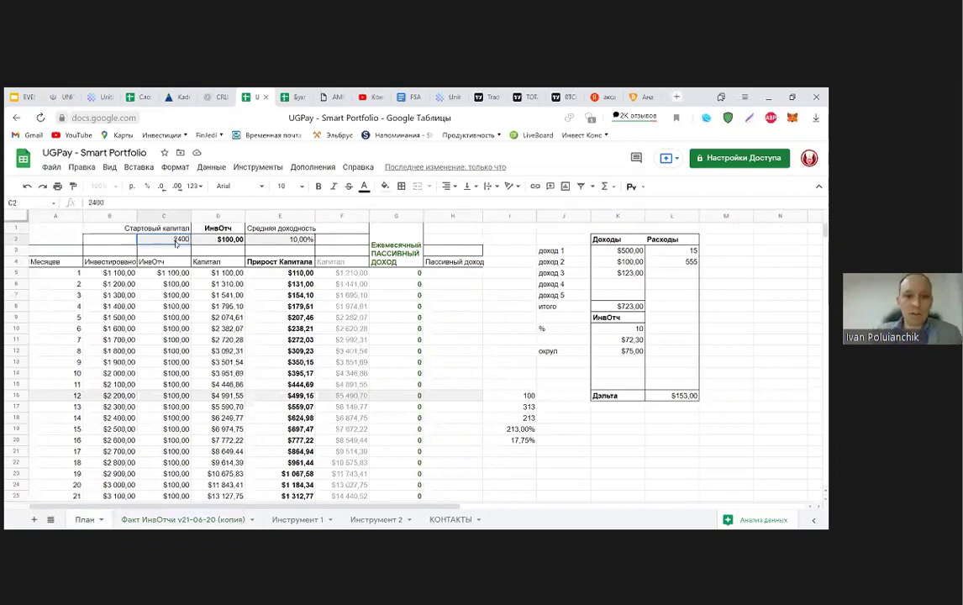
pyautogui.press('Tab')
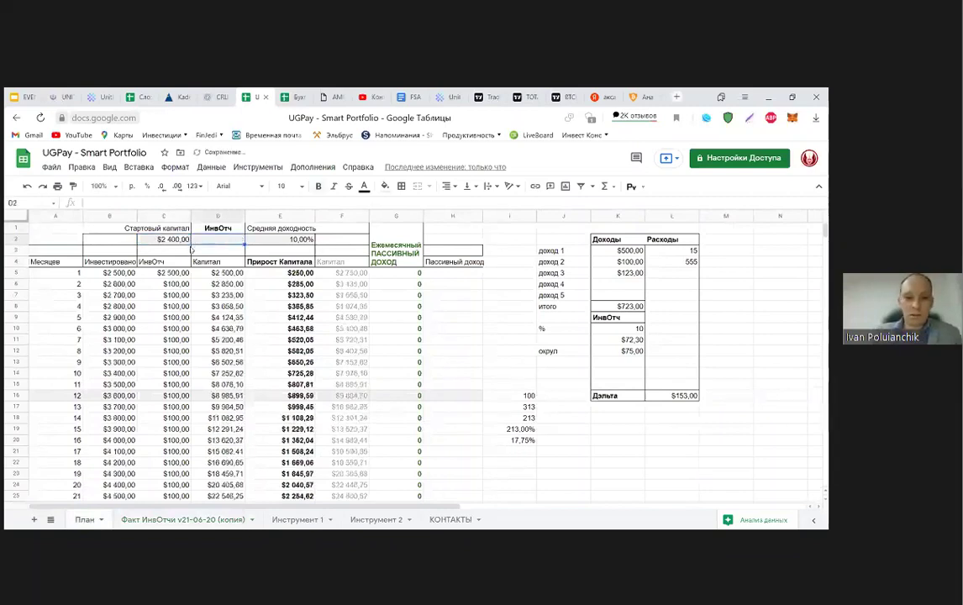
pyautogui.press('Delete')
# Set the plan's average return (Средняя доходность) to 8.8%.
pyautogui.click(284, 243)
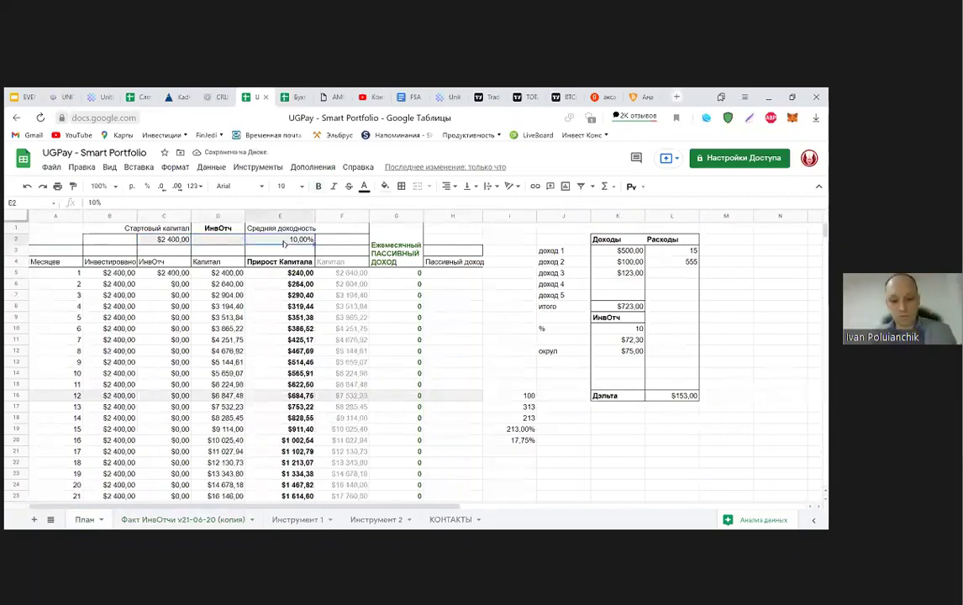
pyautogui.write('8,8')
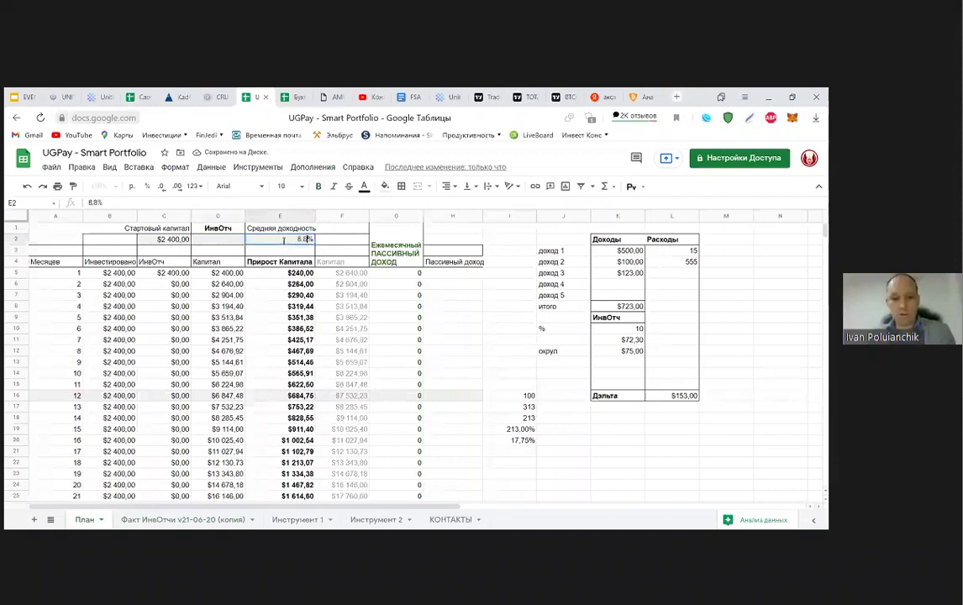
pyautogui.press('Return')
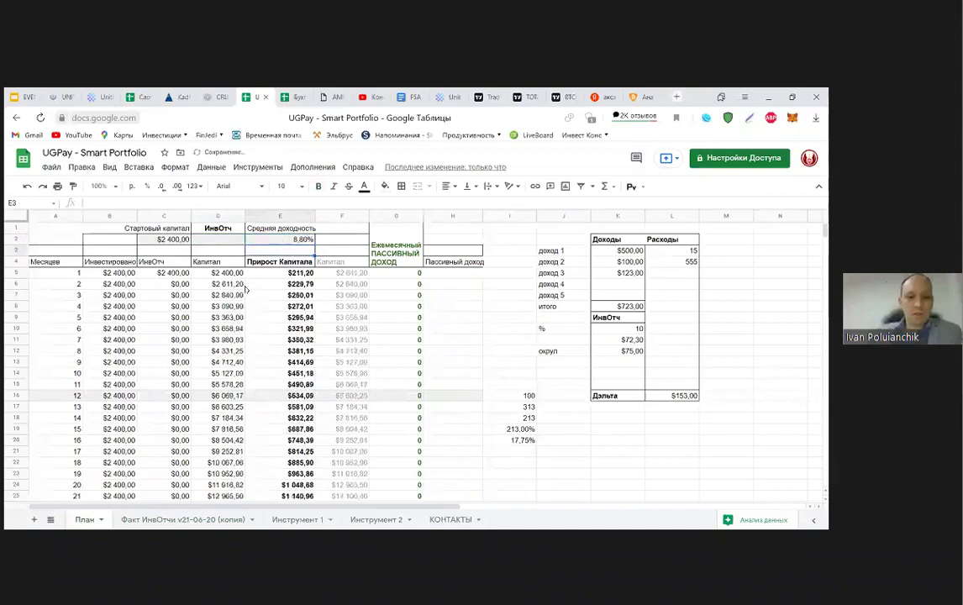
# Examine the План sheet's month-by-month Капитал and Прирост Капитала figures, including the month 3 row and the months beyond 60.
pyautogui.click(237, 294)
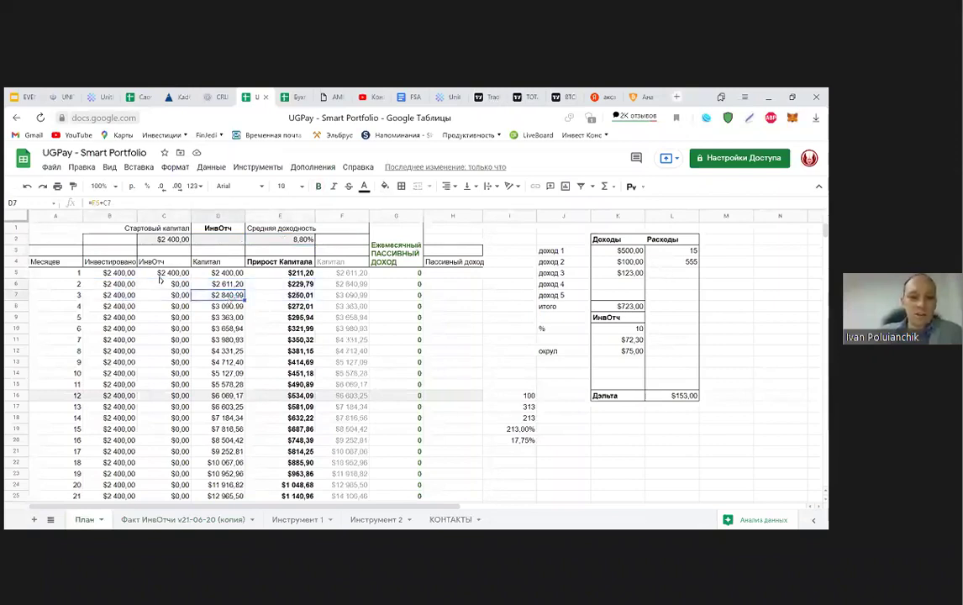
pyautogui.click(164, 270)
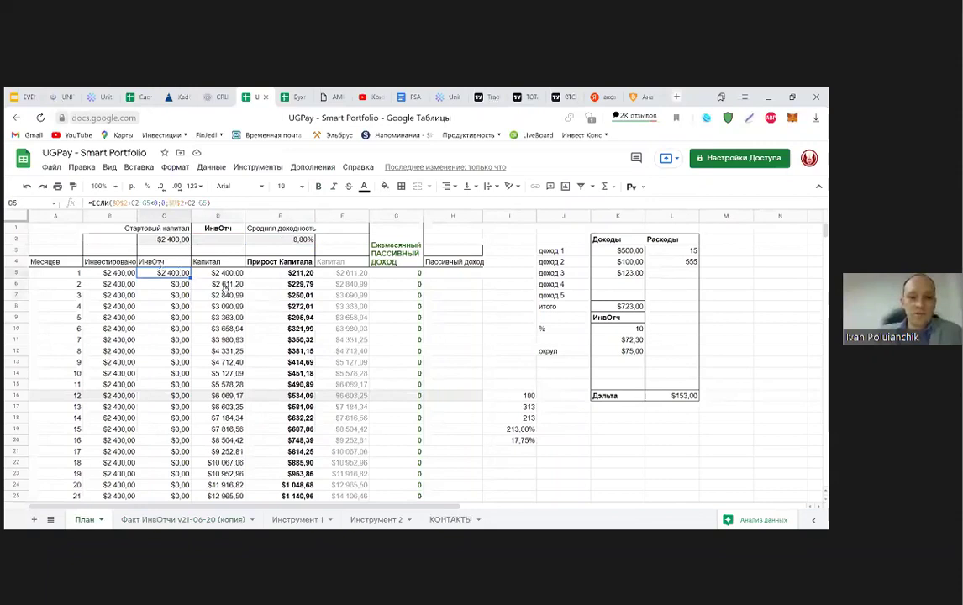
pyautogui.click(233, 297)
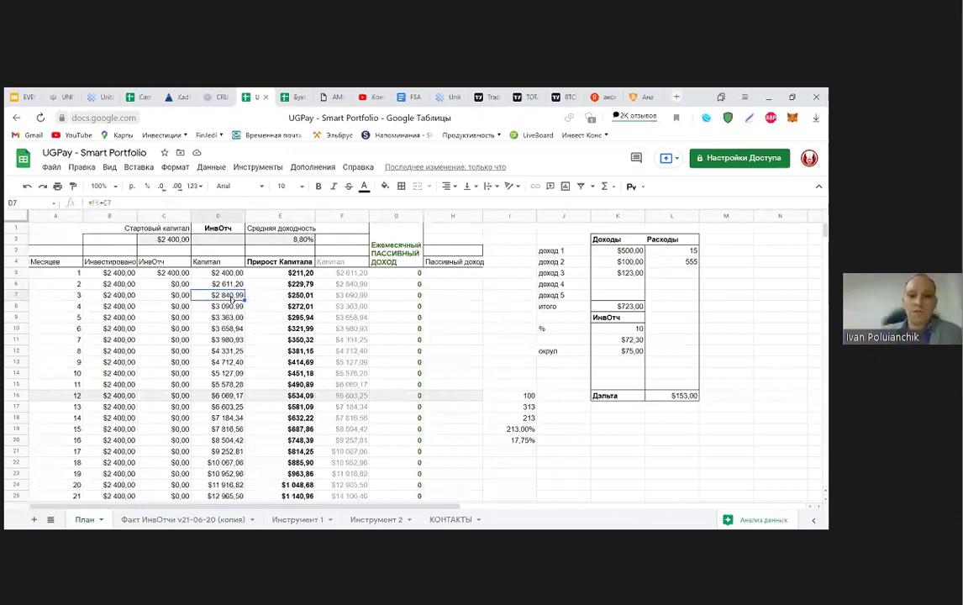
pyautogui.click(279, 241)
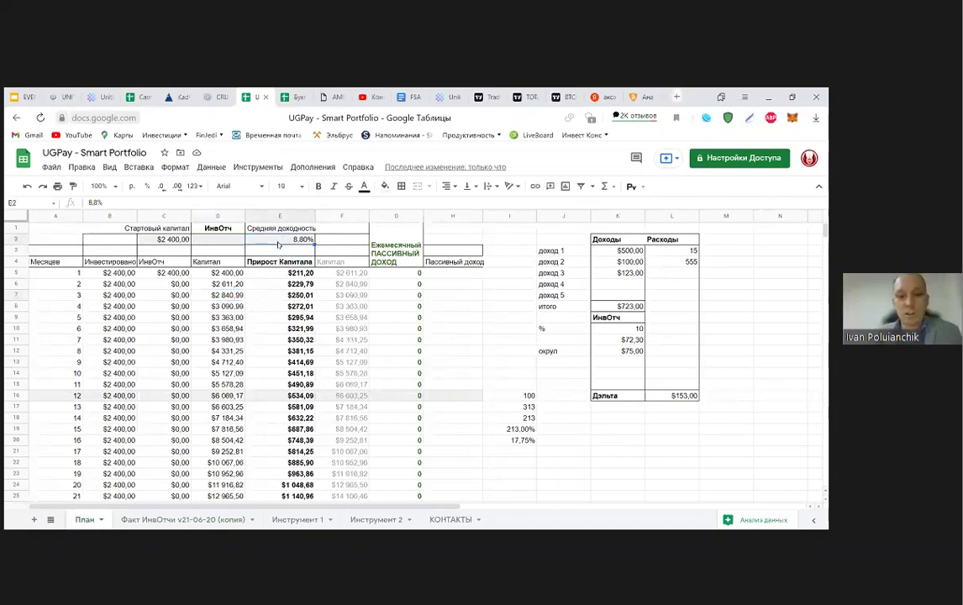
pyautogui.click(217, 295)
pyautogui.moveTo(73, 295); pyautogui.dragTo(434, 301)
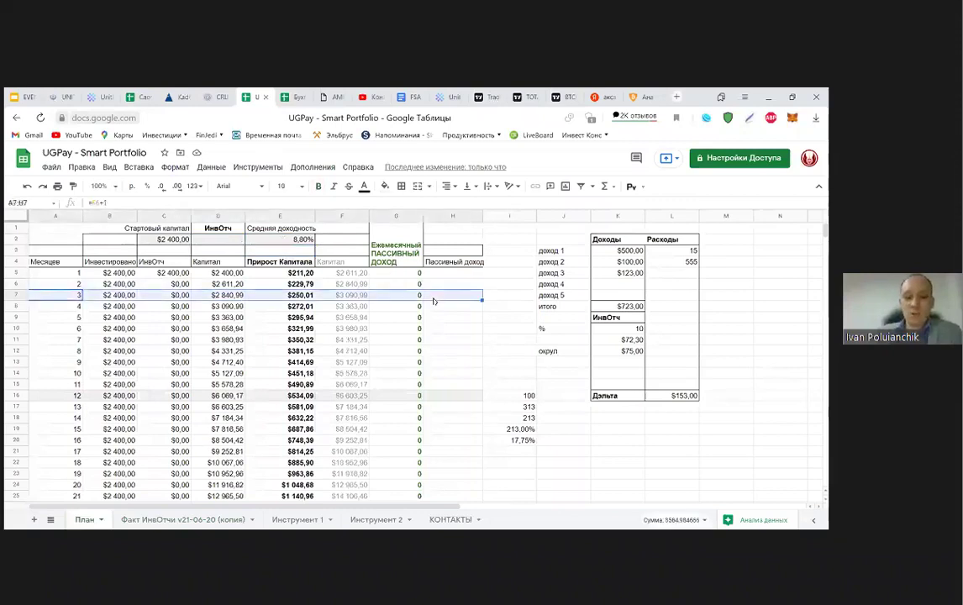
pyautogui.scroll(-10, 433, 303)
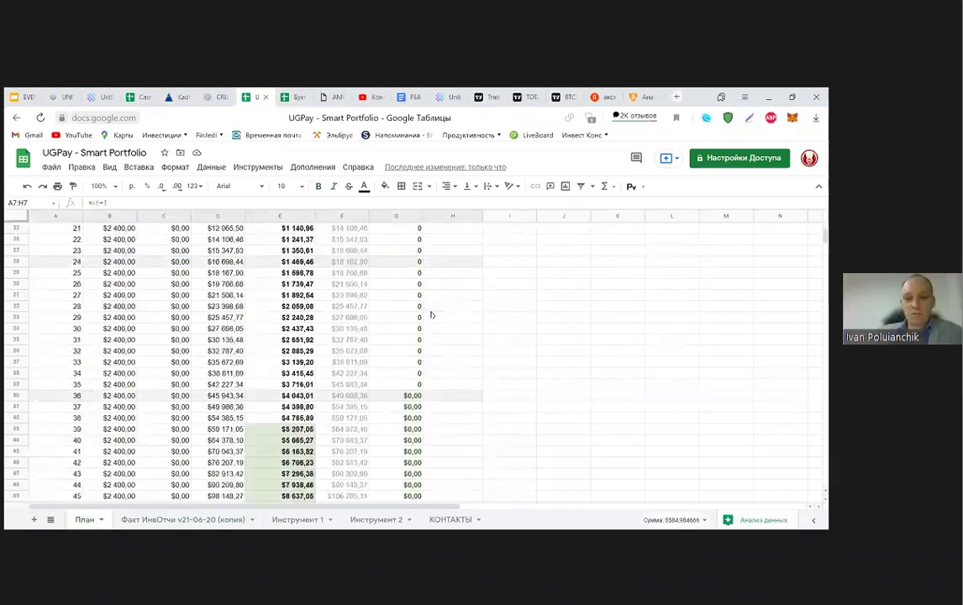
pyautogui.scroll(-3, 431, 315)
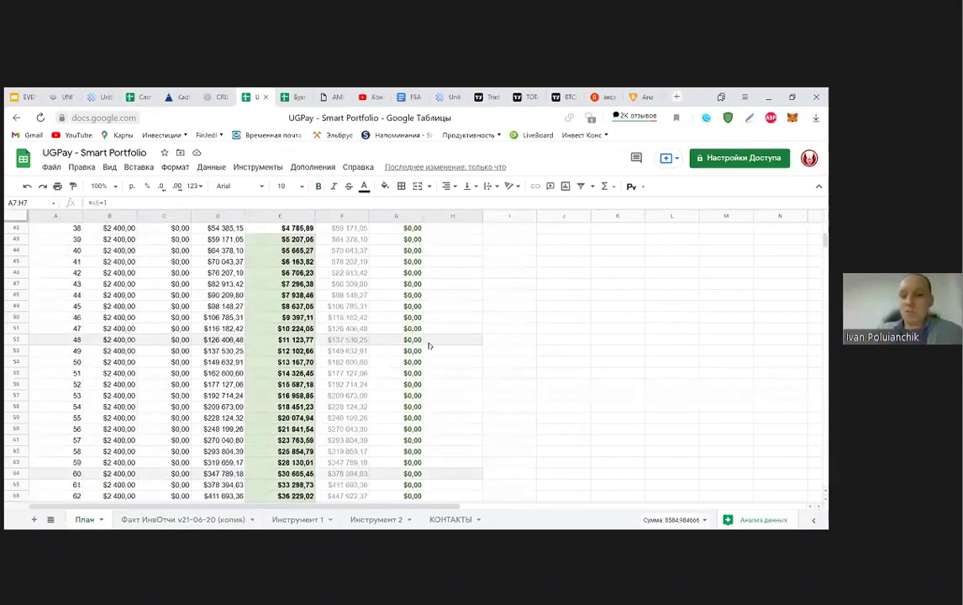
pyautogui.scroll(12, 417, 349)
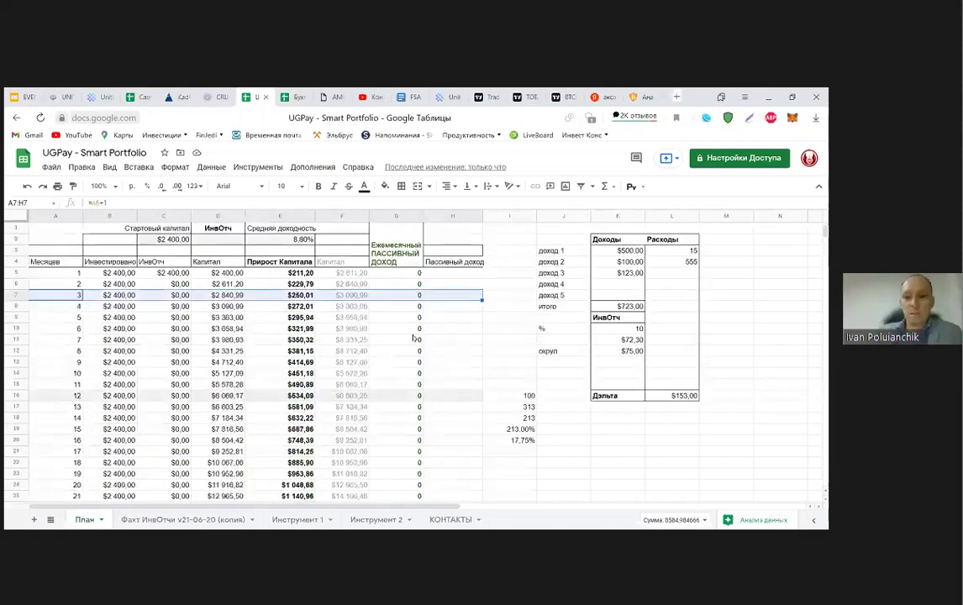
# Switch to the Smart Portfolio record keeping table in Excel and review the deductions for 20.09.2021 and 19.09.2021 and their total.
pyautogui.click(295, 97)
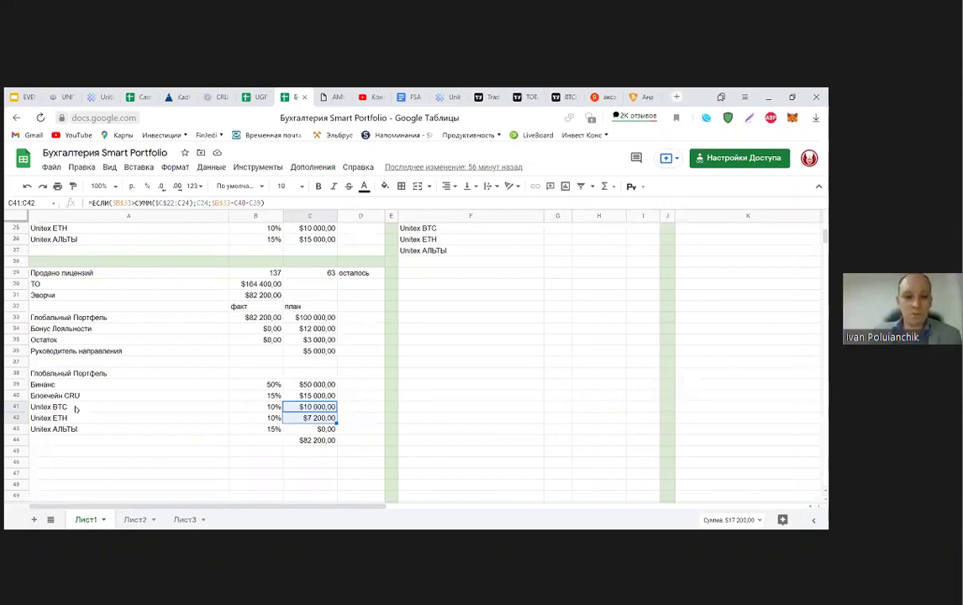
pyautogui.hotkey('alt', 'Tab')
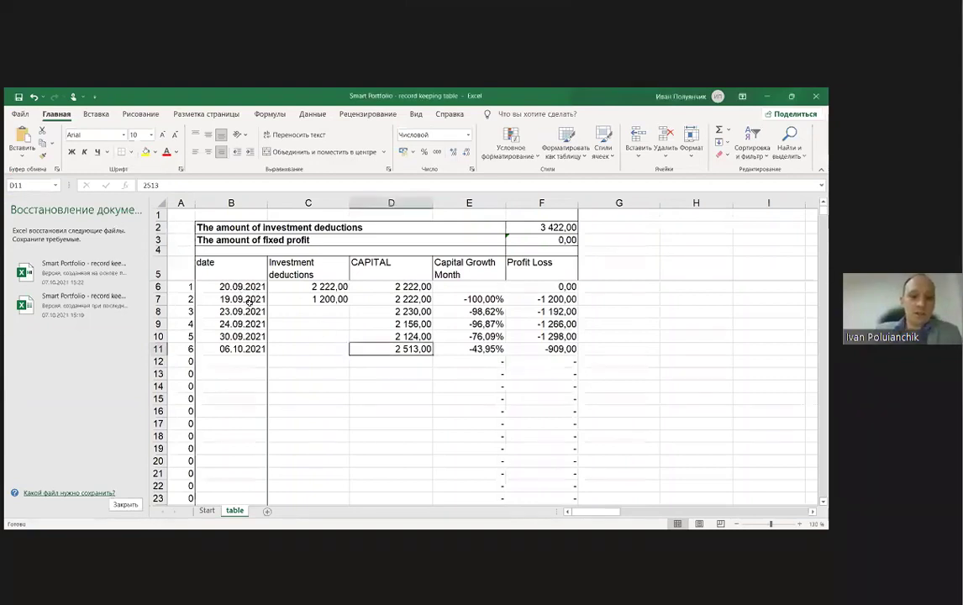
pyautogui.click(245, 288)
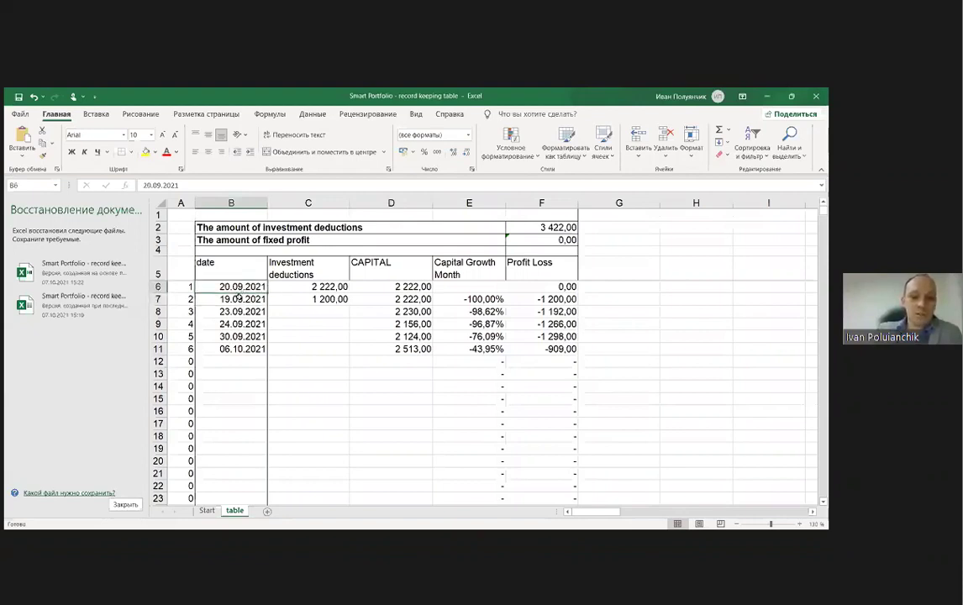
pyautogui.press('Right')
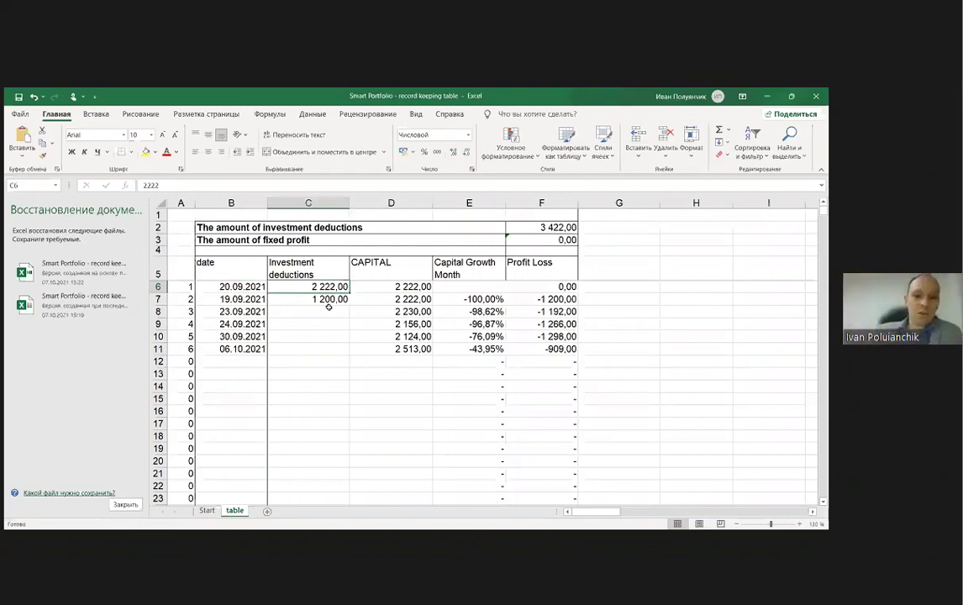
pyautogui.click(315, 298)
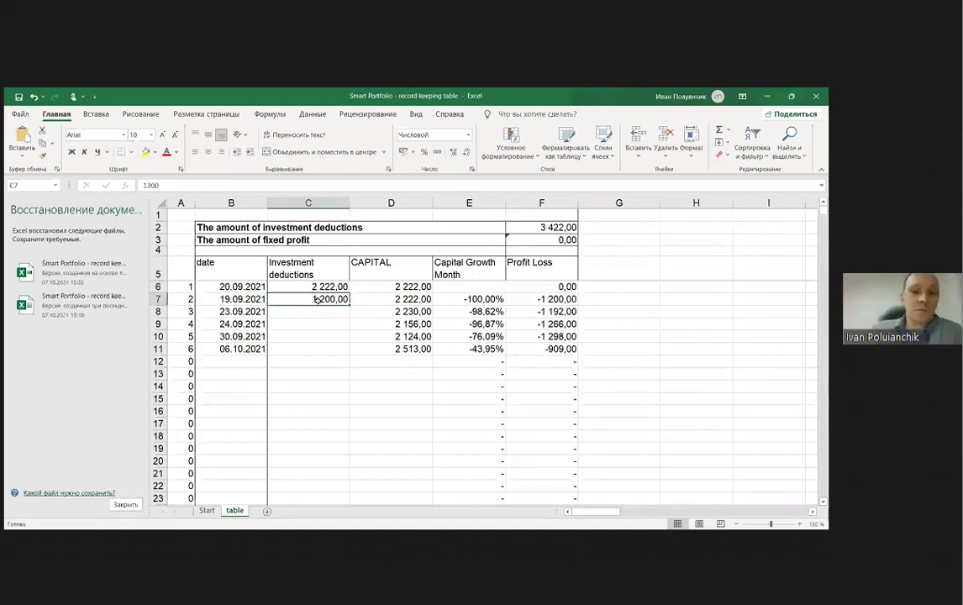
pyautogui.click(533, 228)
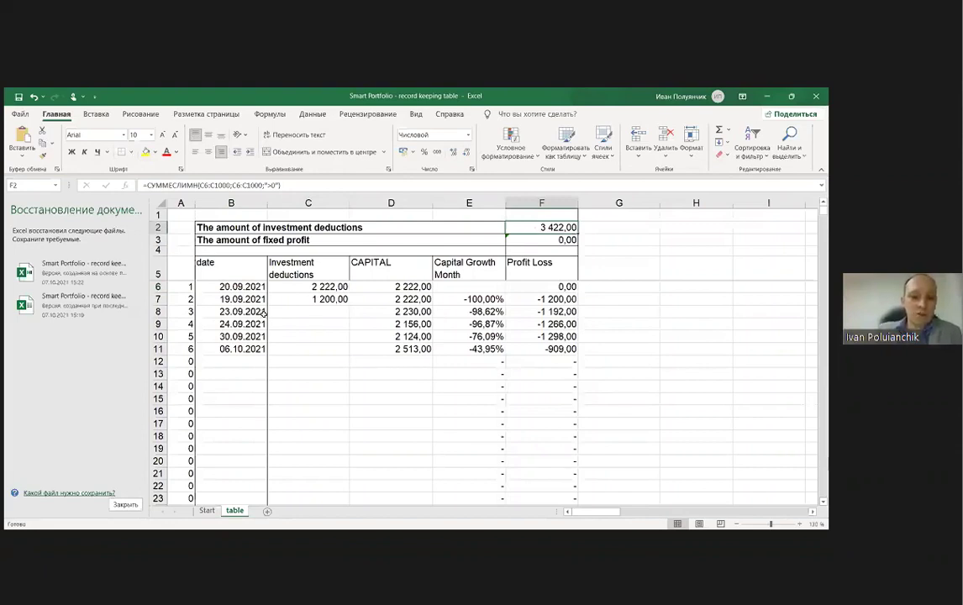
# Review the CAPITAL values from 23.09.2021 to 06.10.2021 and the Capital Growth Month for 06.10.2021 against the first deduction.
pyautogui.click(233, 312)
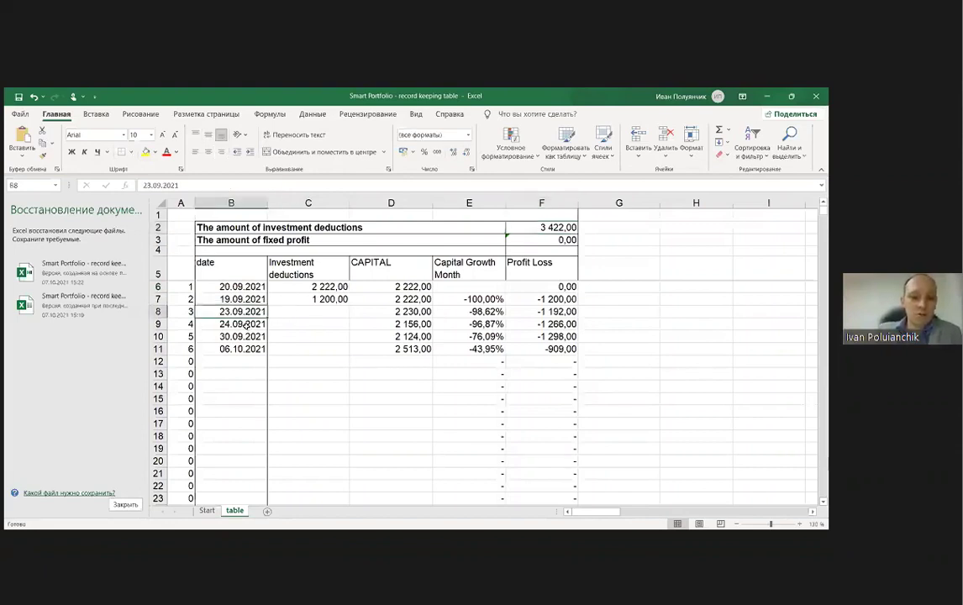
pyautogui.click(403, 324)
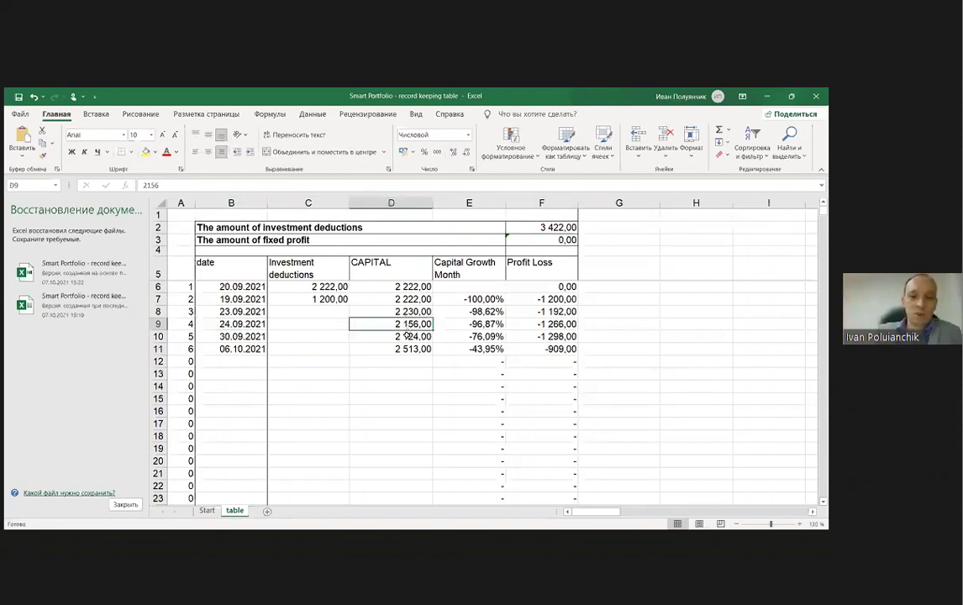
pyautogui.click(406, 337)
pyautogui.click(405, 349)
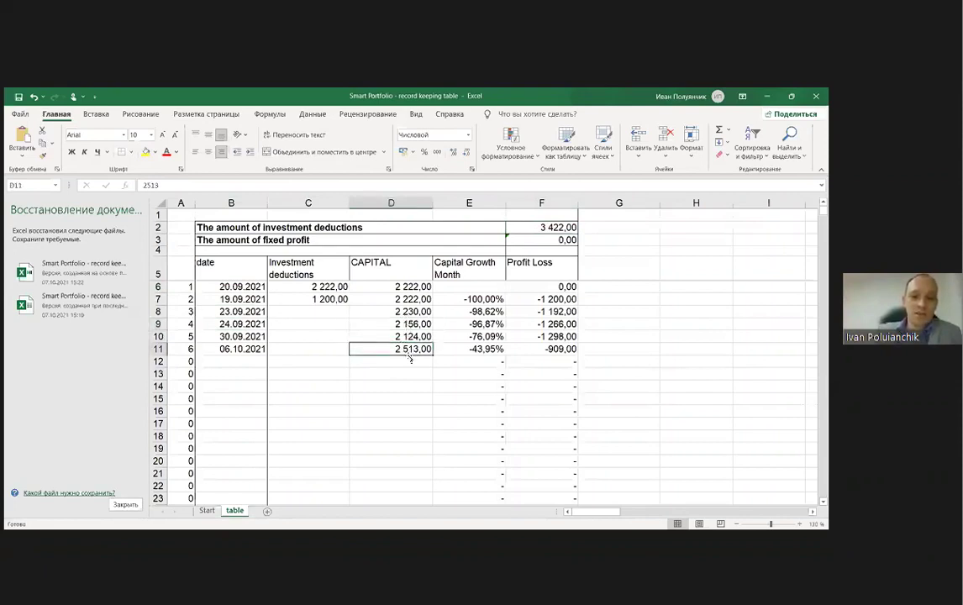
pyautogui.click(473, 352)
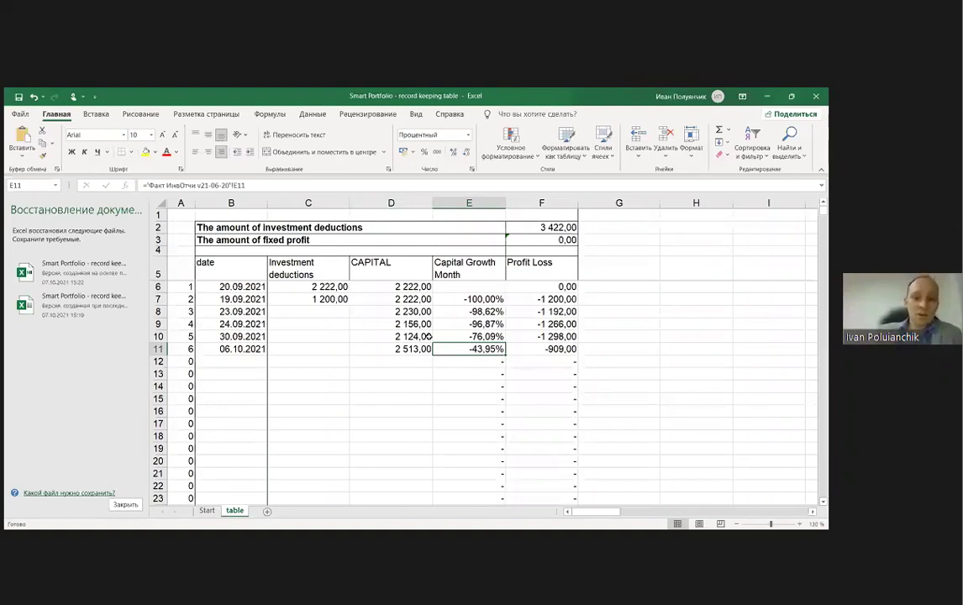
pyautogui.click(315, 287)
pyautogui.click(368, 347)
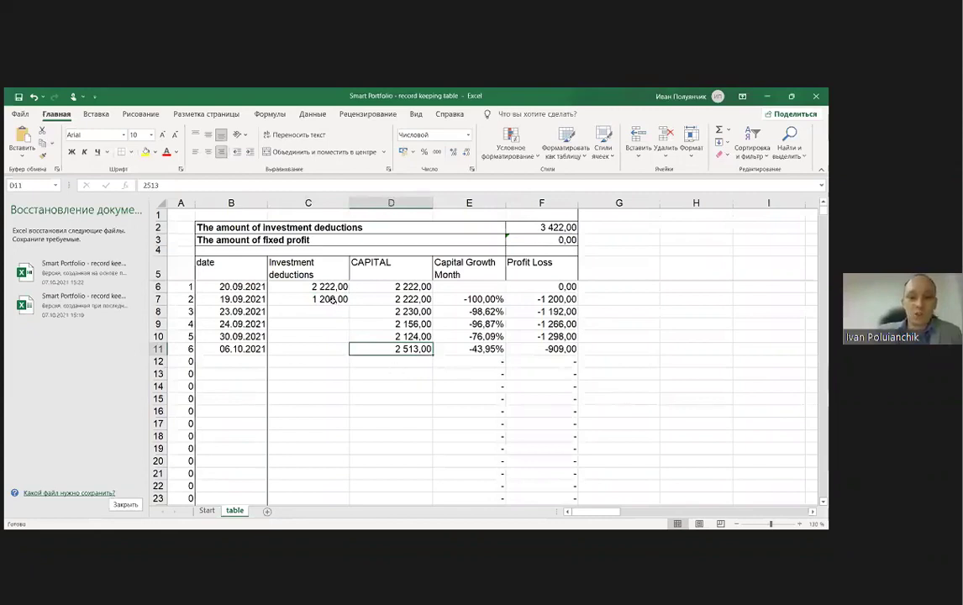
# Clear the investment deduction entered for 19.09.2021.
pyautogui.press('Left')
pyautogui.press('Up')
pyautogui.press('Up')
pyautogui.press('Up')
pyautogui.press('Up')
pyautogui.press('Delete')
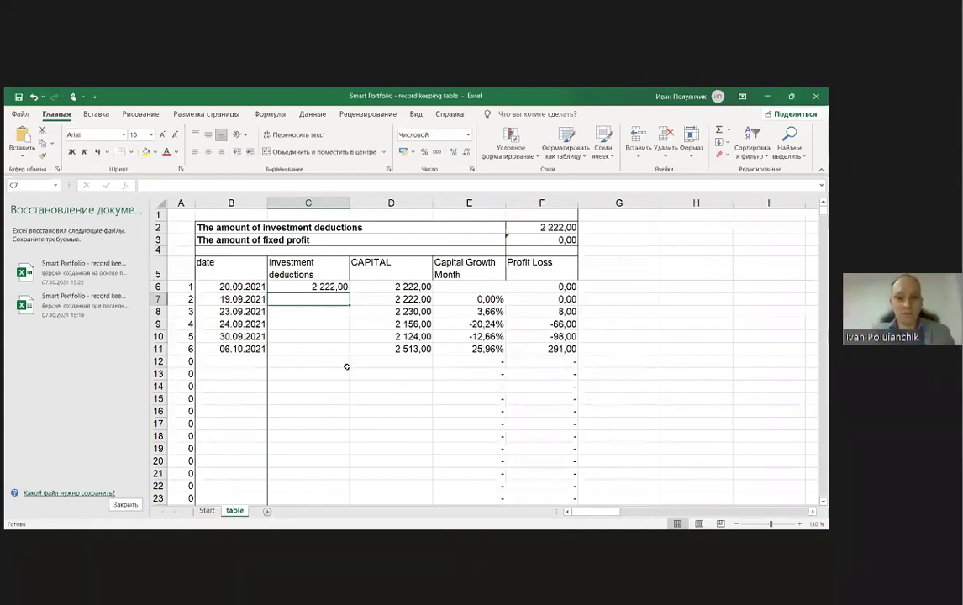
# Re-enter 1200 as the 19.09.2021 investment deduction, clear it again and undo that deletion.
pyautogui.write('1200')
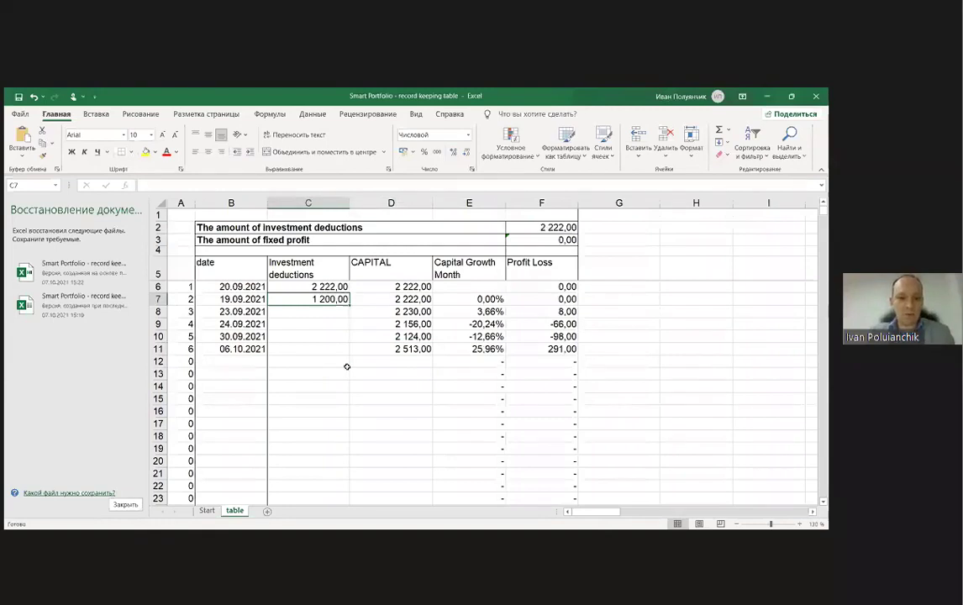
pyautogui.hotkey('ctrl', 'Return')
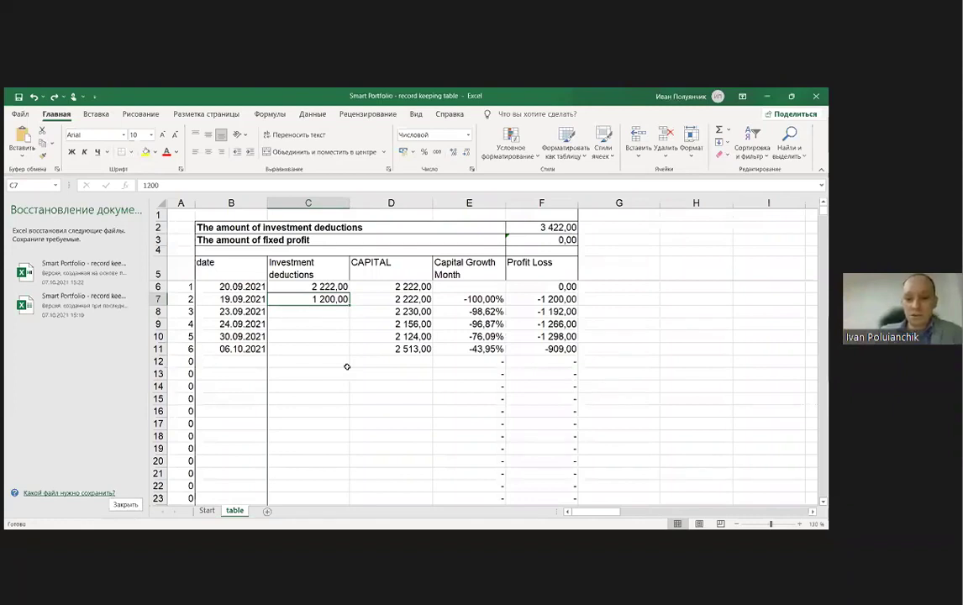
pyautogui.press('Delete')
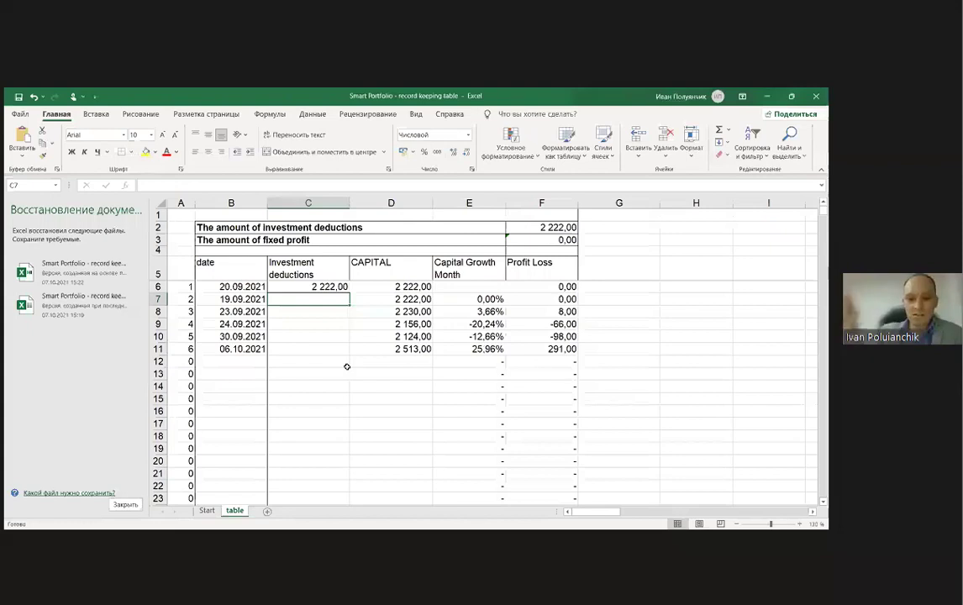
pyautogui.hotkey('ctrl', 'z')
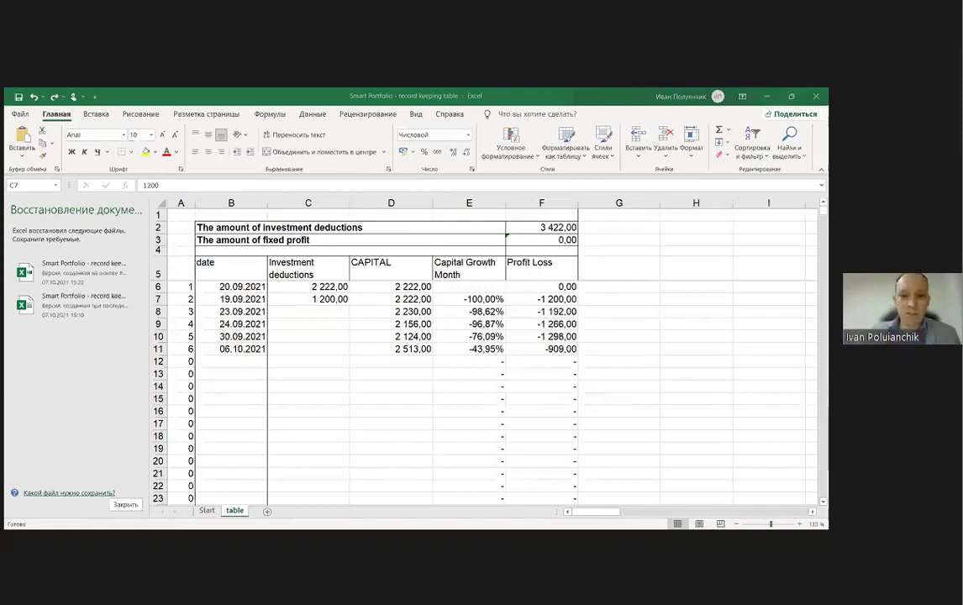
# Switch to TradingView in the browser and examine the daily TOTAL crypto market capitalization chart from late 2020 to October 2021.
pyautogui.hotkey('alt', 'Tab')
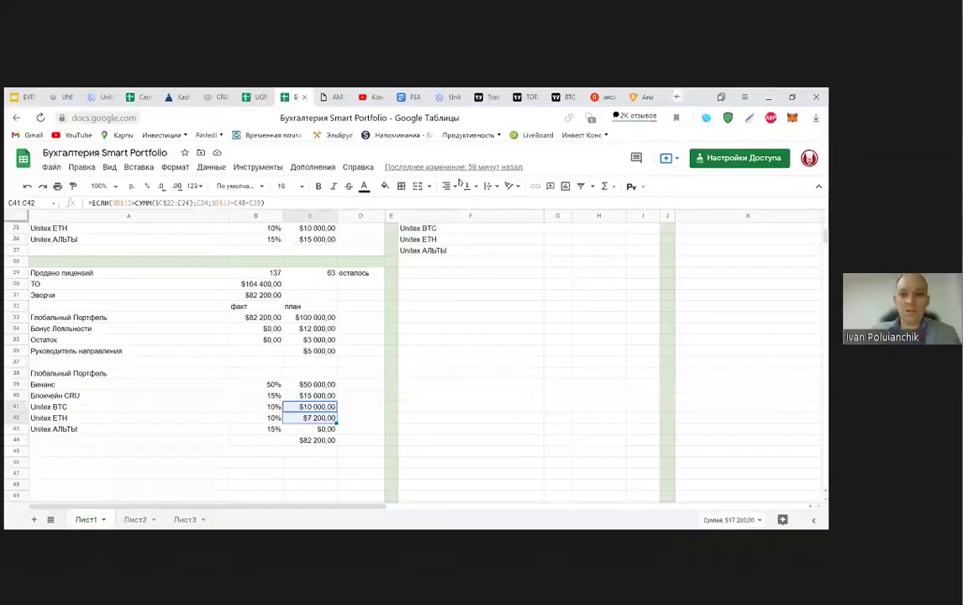
pyautogui.click(252, 98)
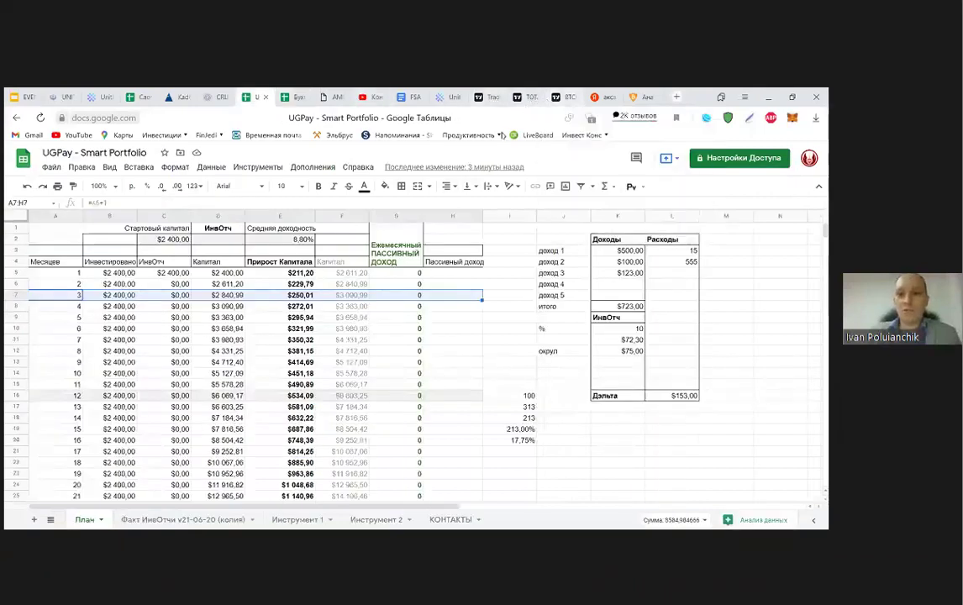
pyautogui.click(524, 97)
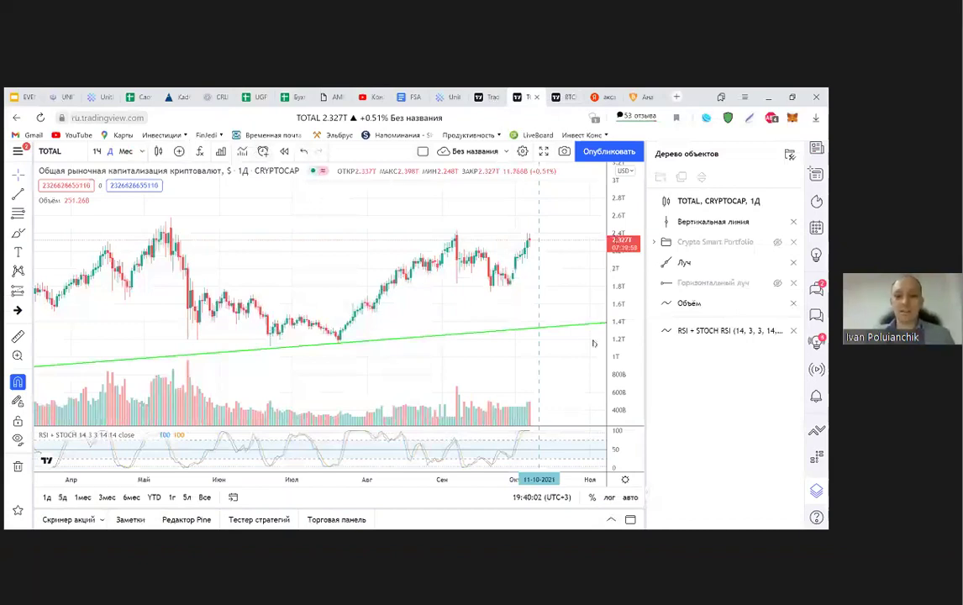
pyautogui.scroll(-3, 510, 300)
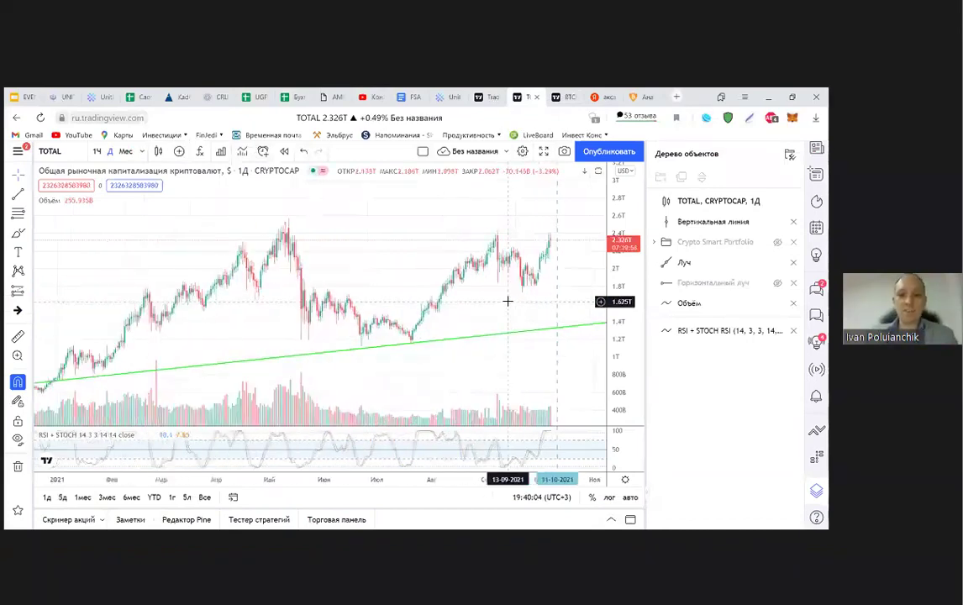
pyautogui.scroll(-3, 508, 300)
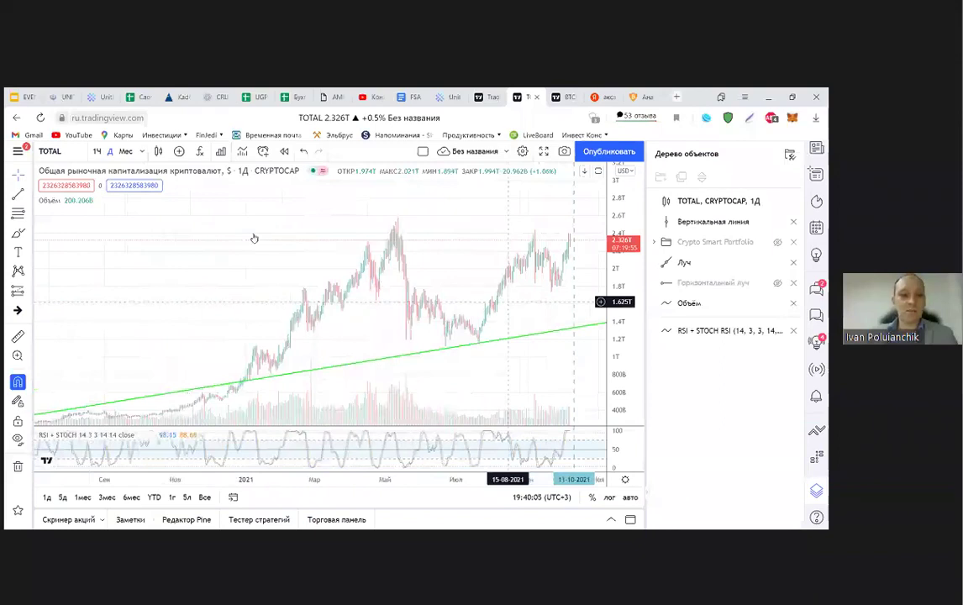
pyautogui.click(72, 156)
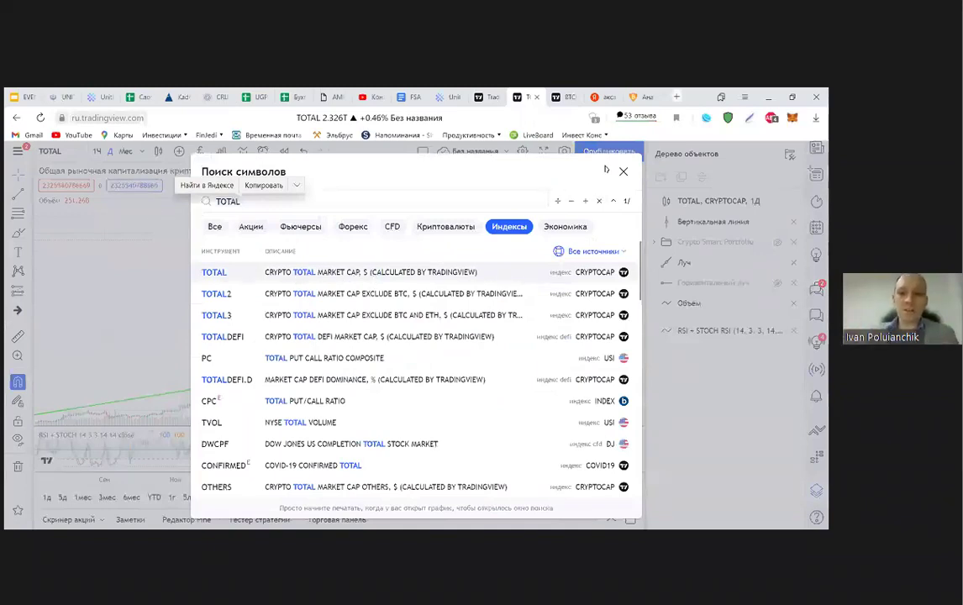
pyautogui.click(622, 171)
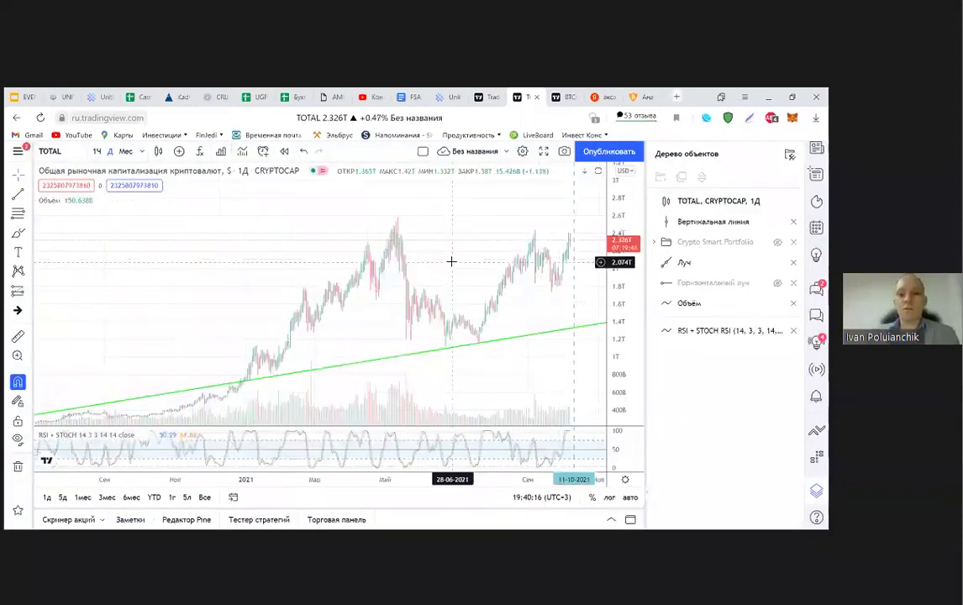
pyautogui.scroll(2, 451, 261)
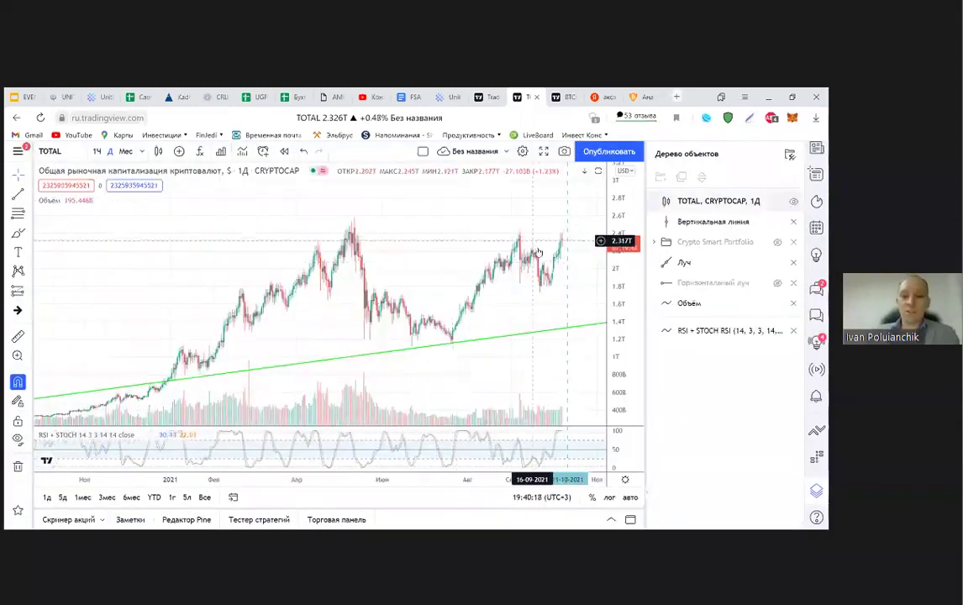
pyautogui.moveTo(538, 252); pyautogui.dragTo(531, 242)
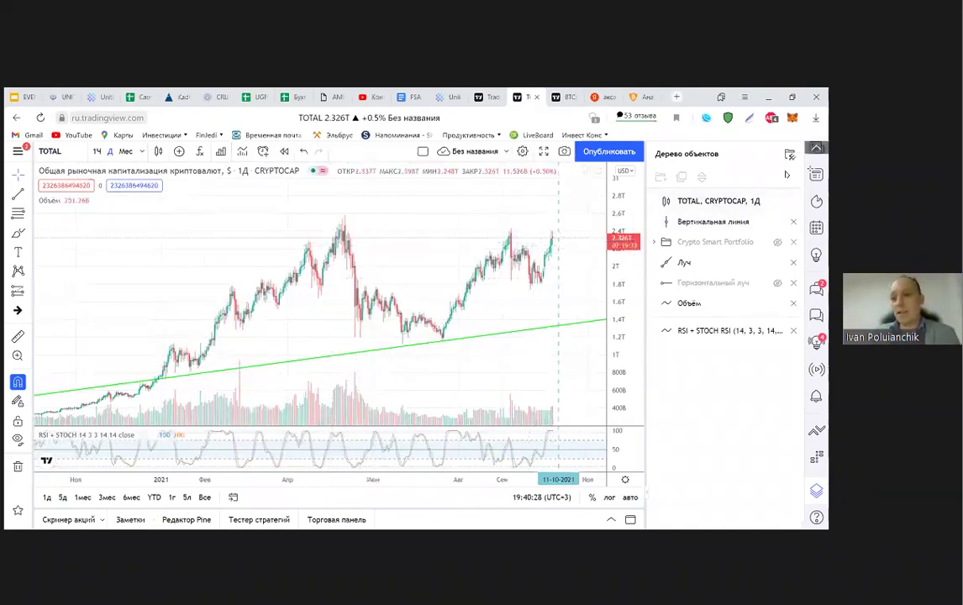
# Show the watchlist and load the Binance BTCUSD chart from it.
pyautogui.click(815, 173)
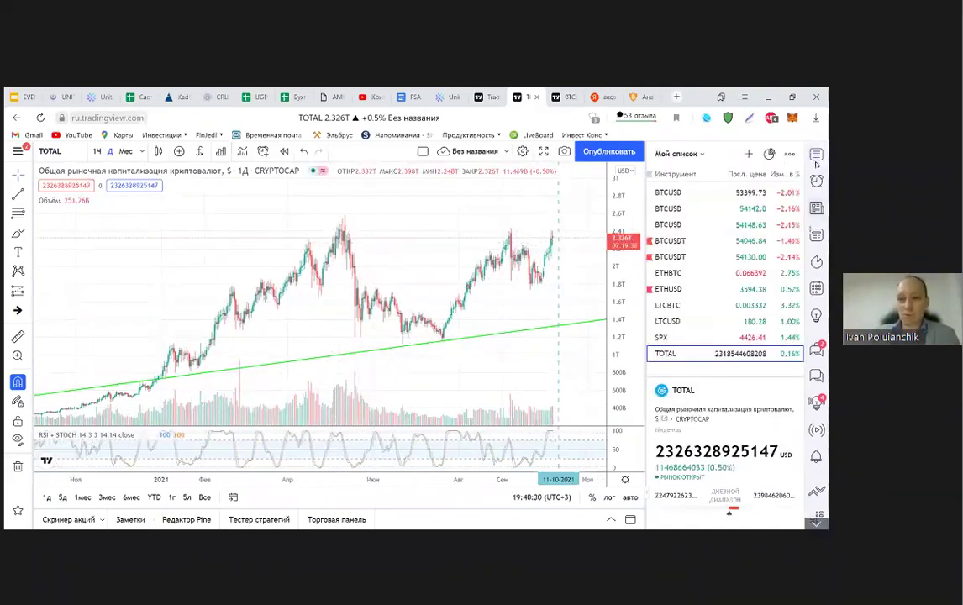
pyautogui.click(708, 196)
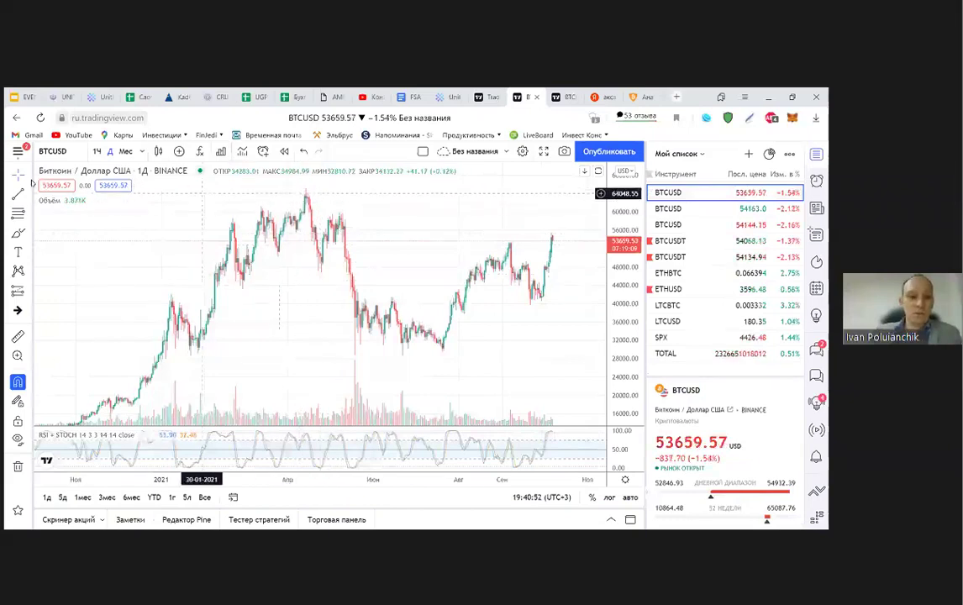
# Measure the price range on the BTCUSD chart from the 07-10-2021 price up to the mid-April 2021 peak.
pyautogui.click(28, 292)
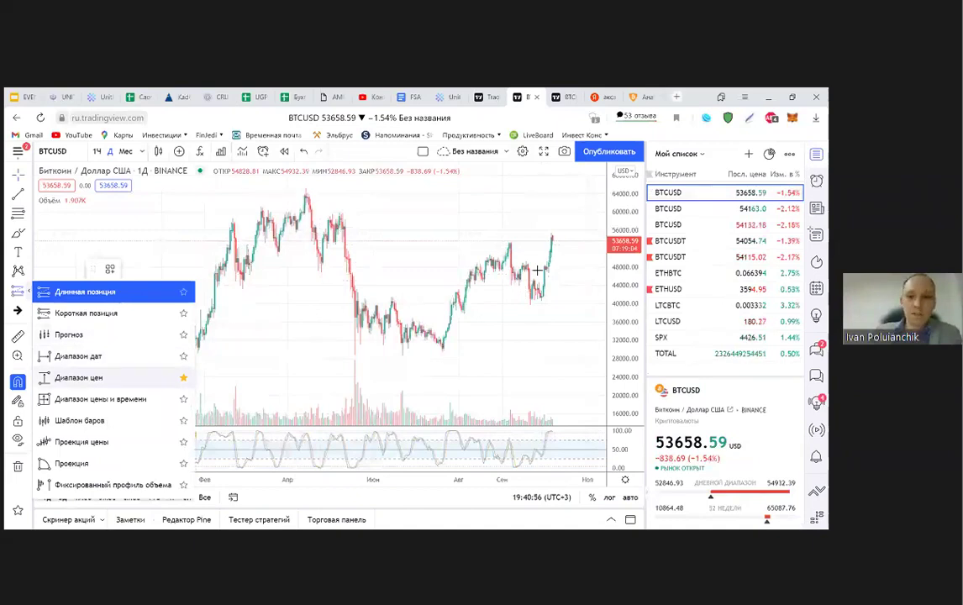
pyautogui.click(86, 380)
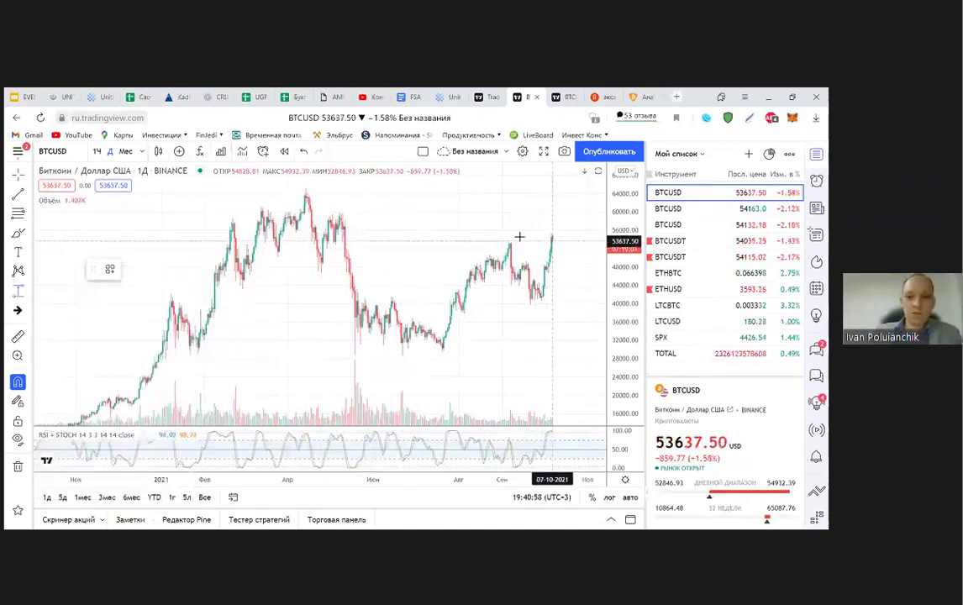
pyautogui.click(551, 240)
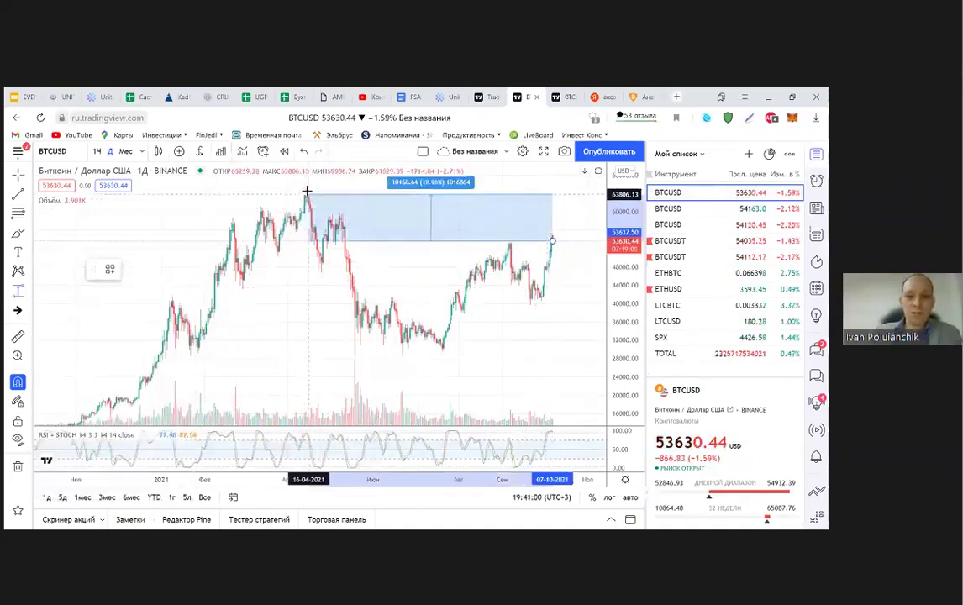
pyautogui.press('Escape')
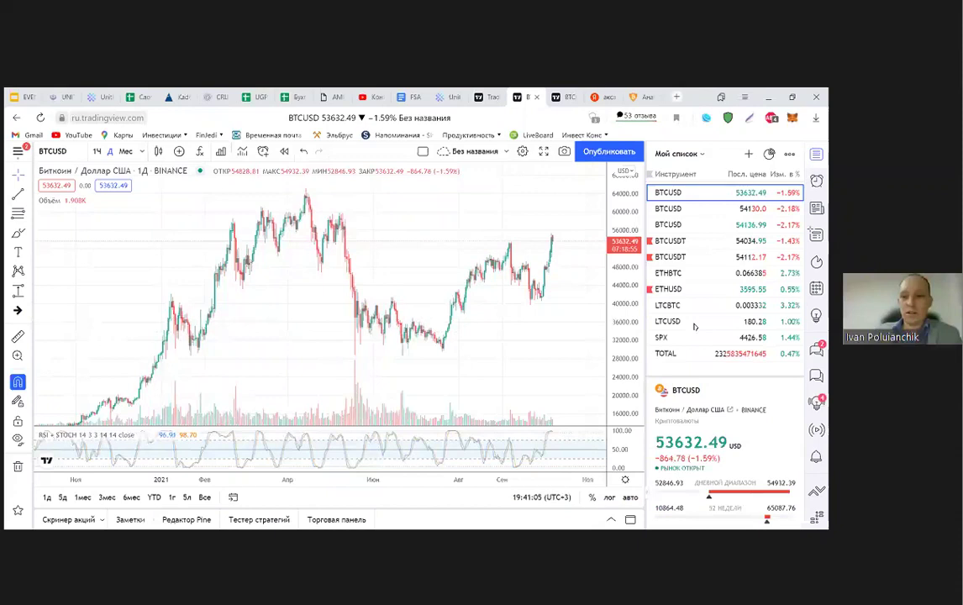
# Load the TOTAL market capitalization chart and measure the price range from its 07-10-2021 value up to the May 2021 peak.
pyautogui.press('Up')
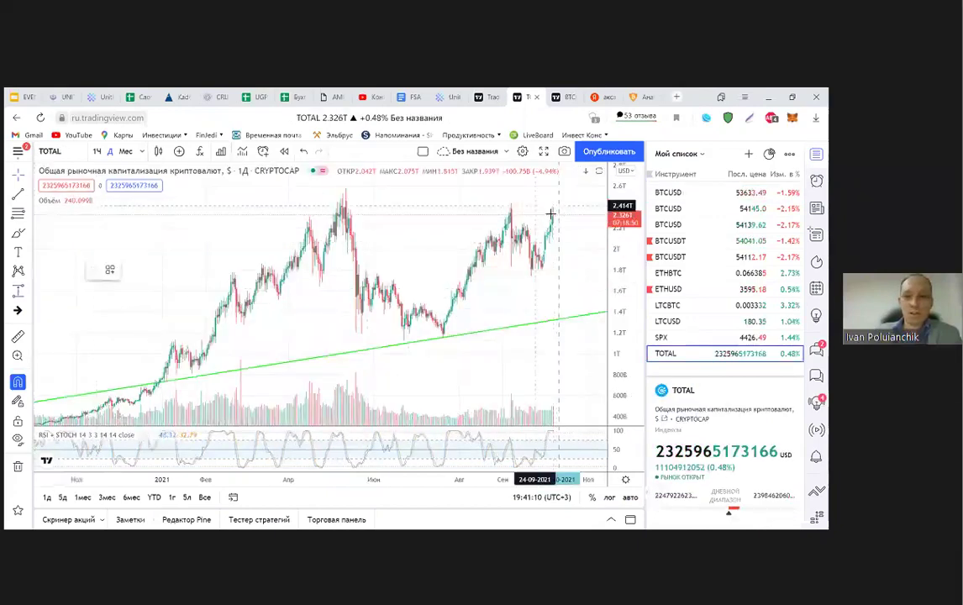
pyautogui.keyDown('shift'); pyautogui.click(553, 214); pyautogui.keyUp('shift')
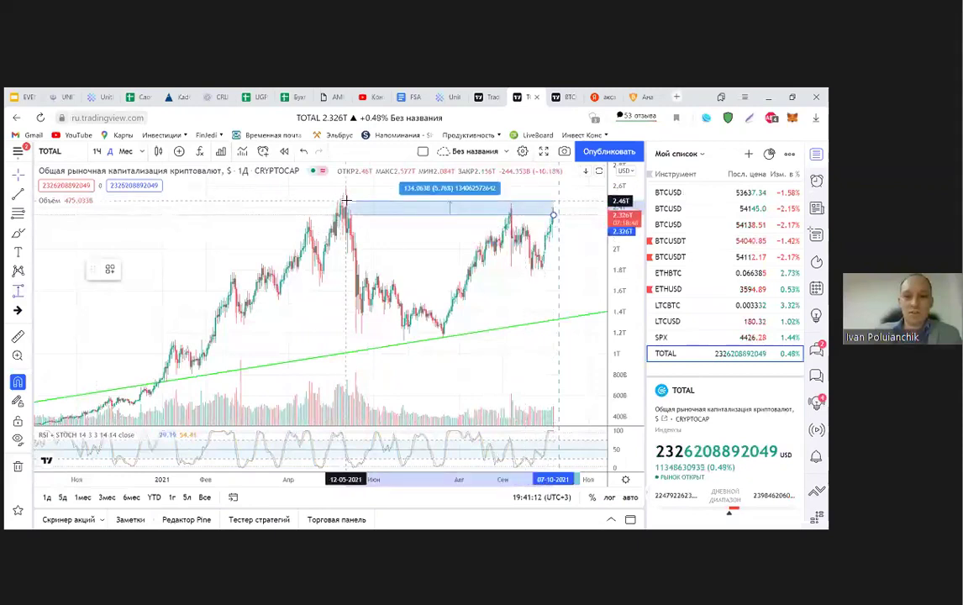
pyautogui.click(347, 202)
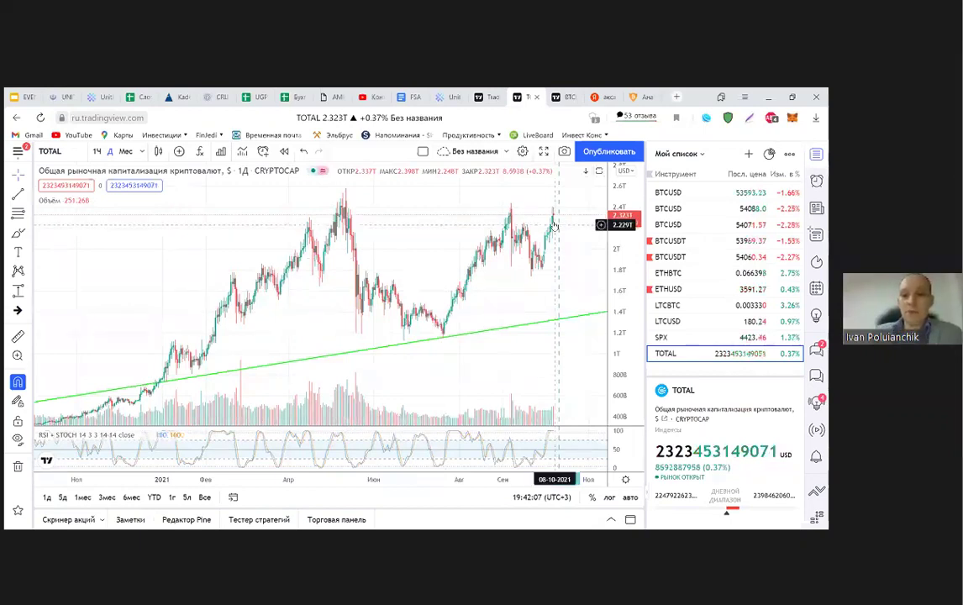
# Draw a horizontal line across the TOTAL chart at about 2.393T, near the September 2021 high.
pyautogui.moveTo(519, 297); pyautogui.dragTo(436, 308)
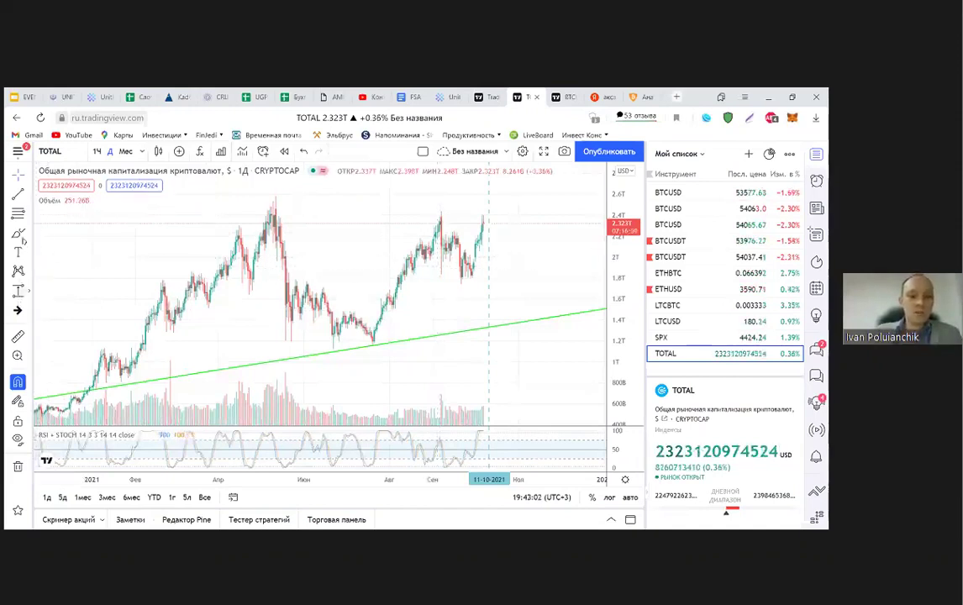
pyautogui.click(18, 233)
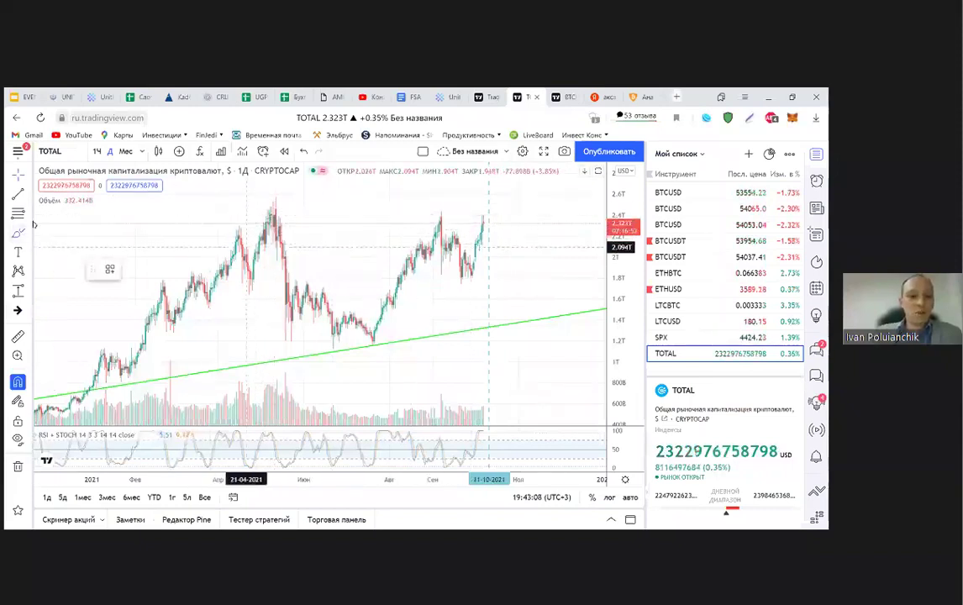
pyautogui.click(24, 196)
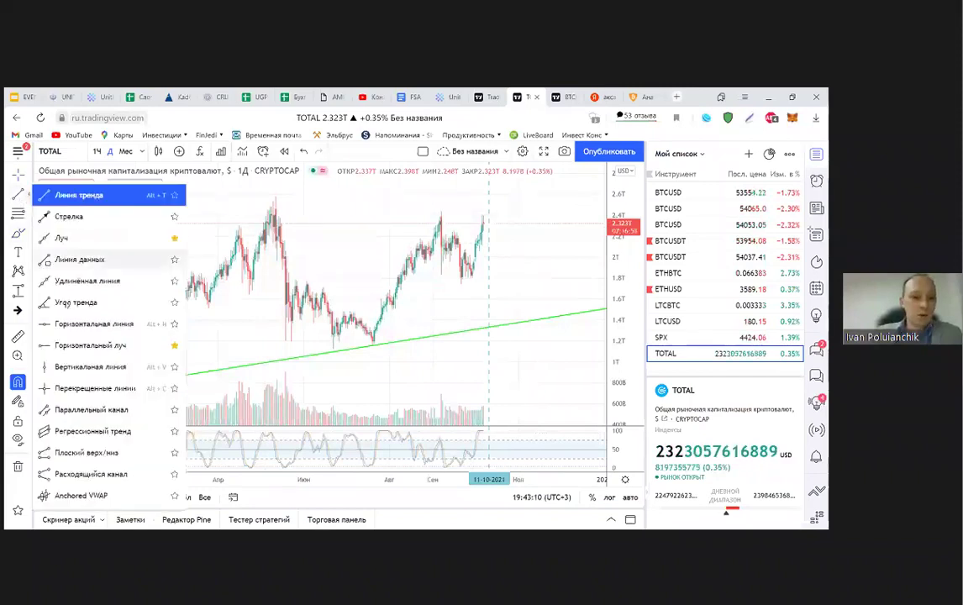
pyautogui.click(72, 329)
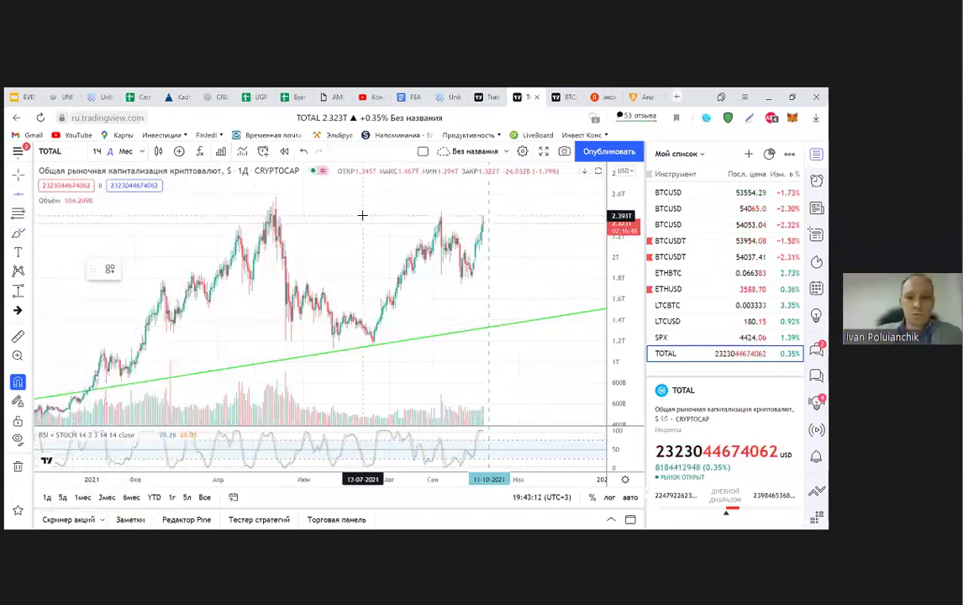
pyautogui.click(362, 216)
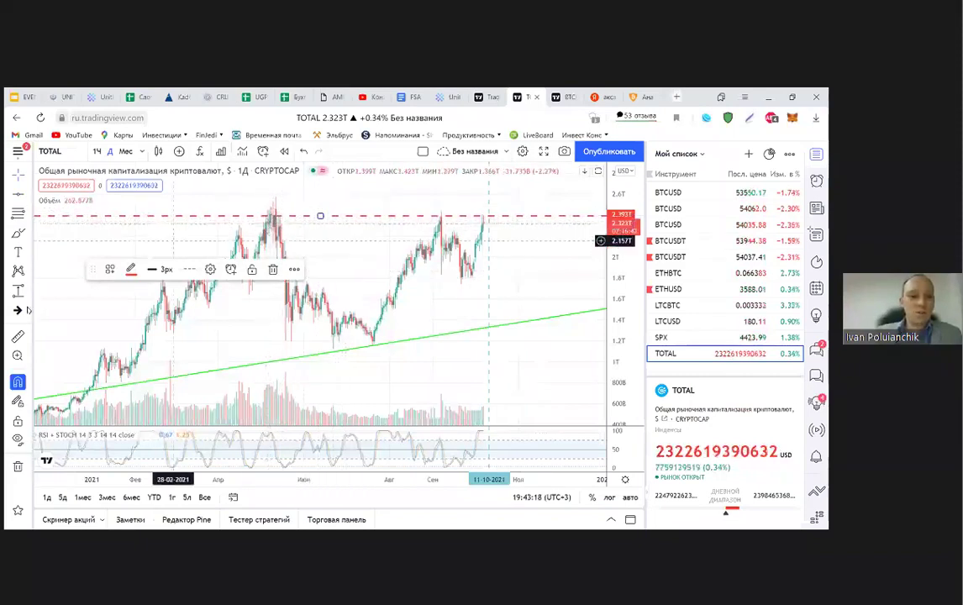
# Brush two scenarios from the latest TOTAL candle: one rising above the dashed line, one falling toward the green trend line and rebounding.
pyautogui.click(105, 252)
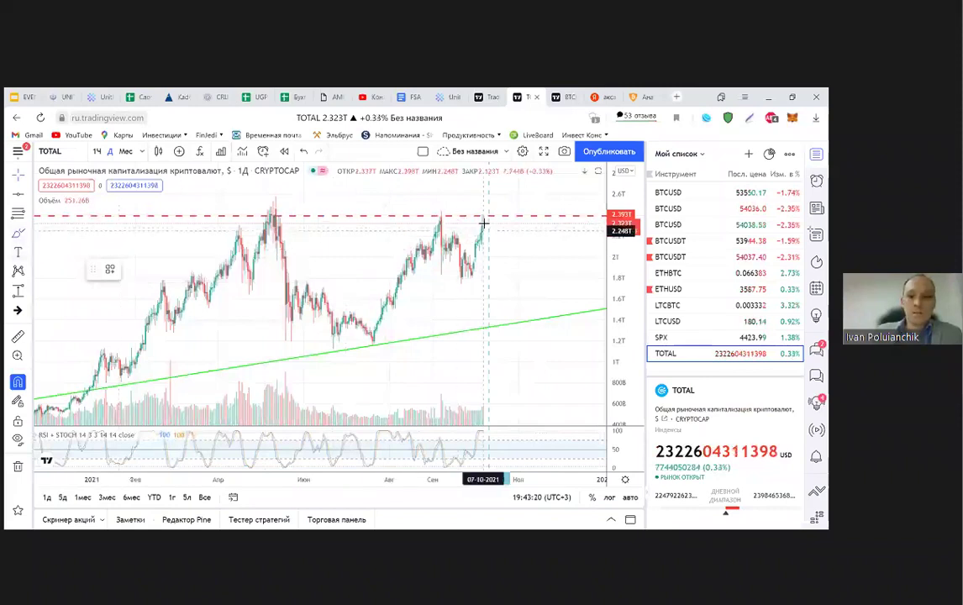
pyautogui.click(490, 216)
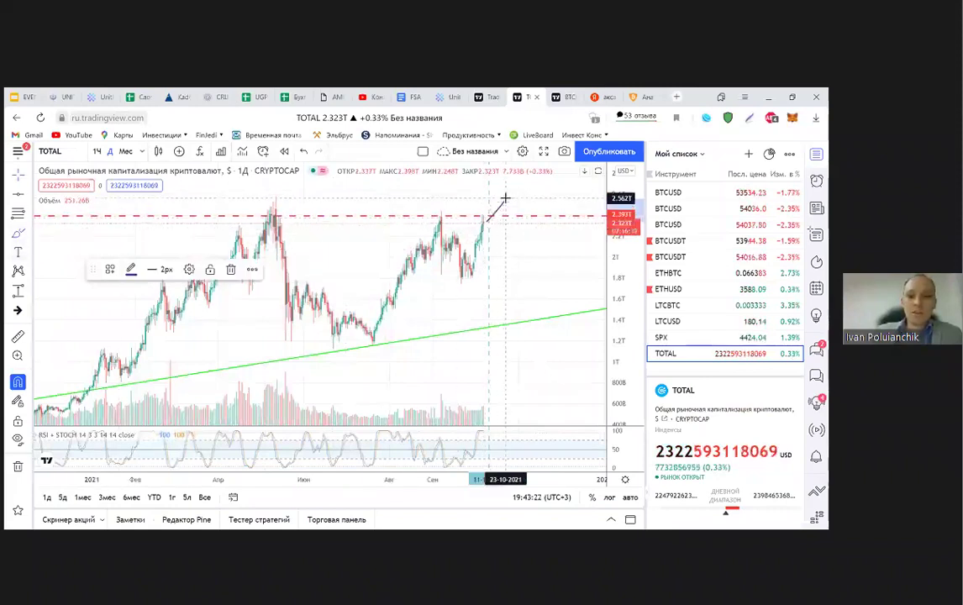
pyautogui.moveTo(505, 198)
pyautogui.mouseDown()
pyautogui.moveTo(516, 212)
pyautogui.moveTo(556, 179)
pyautogui.mouseUp()
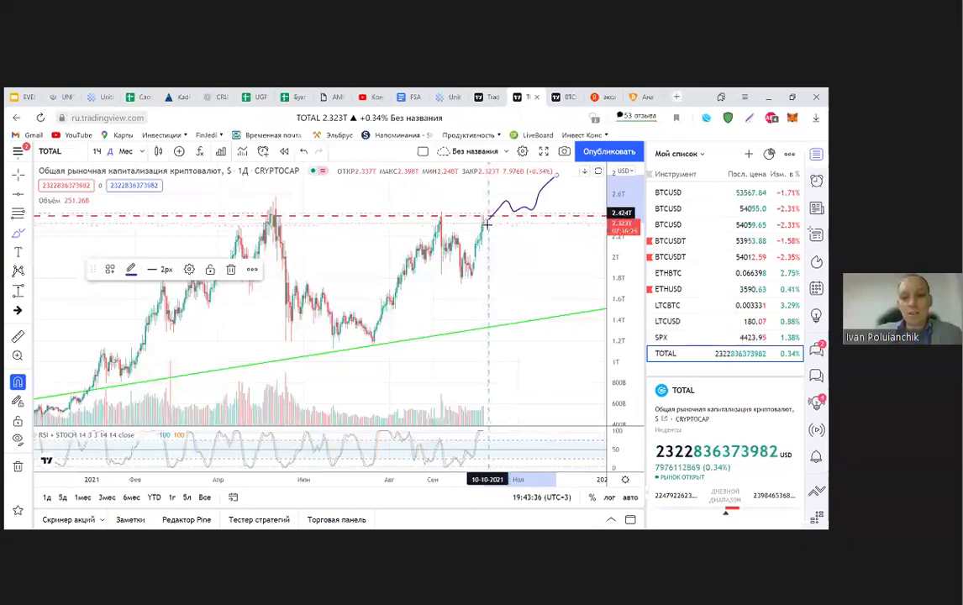
pyautogui.moveTo(489, 227)
pyautogui.mouseDown()
pyautogui.moveTo(554, 304)
pyautogui.moveTo(568, 297)
pyautogui.moveTo(578, 259)
pyautogui.mouseUp()
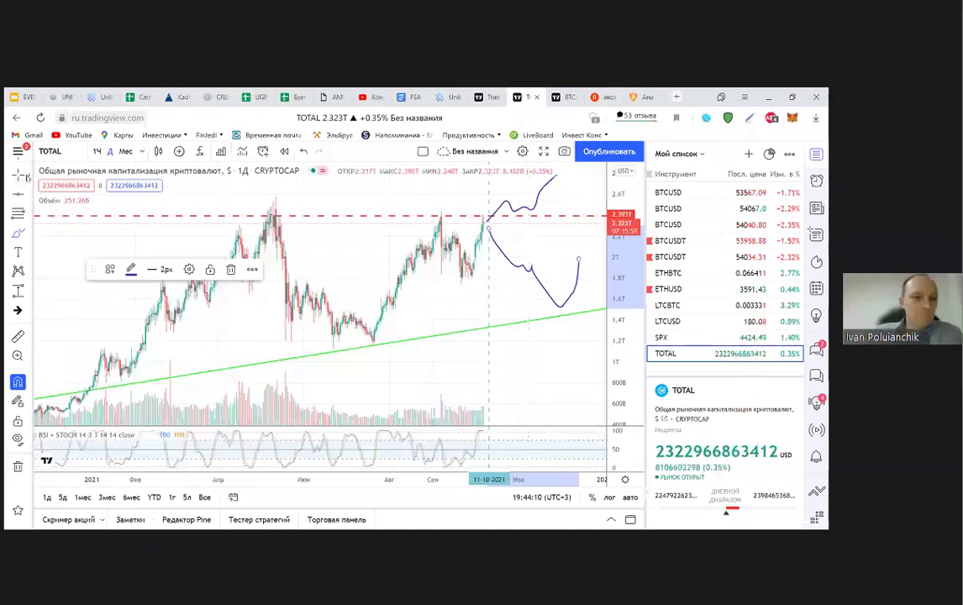
pyautogui.click(29, 175)
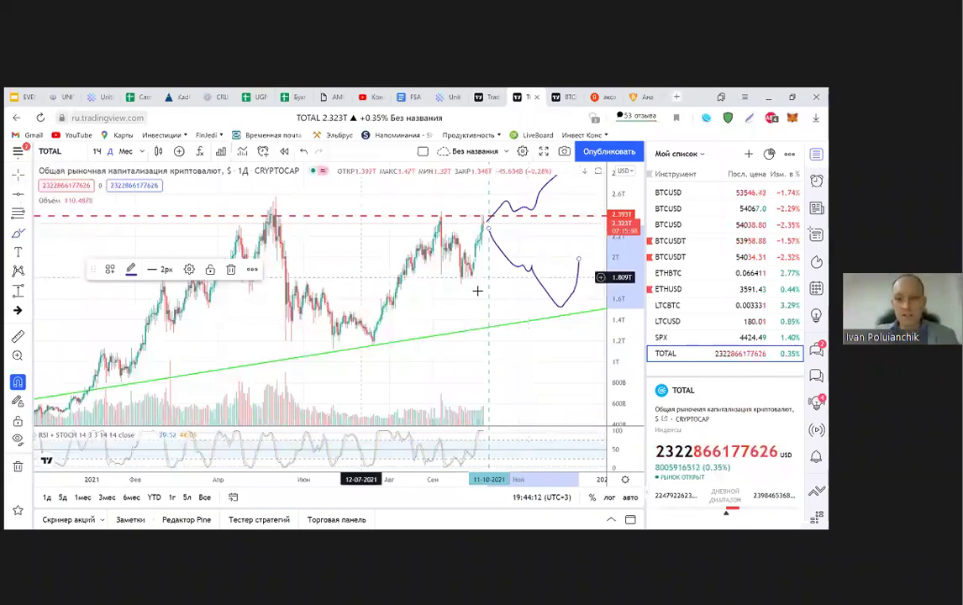
# Extend both scenarios with wavy brush strokes, the upper one to about 4.8T in July 2022 and the lower one toward the end of 2022.
pyautogui.moveTo(450, 312)
pyautogui.mouseDown()
pyautogui.moveTo(443, 327)
pyautogui.moveTo(413, 337)
pyautogui.moveTo(375, 333)
pyautogui.mouseUp()
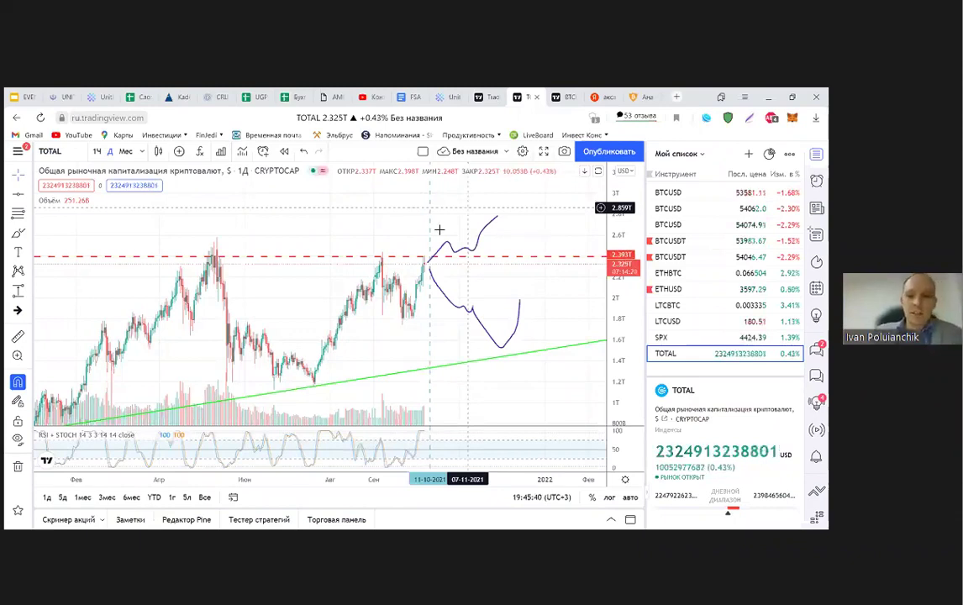
pyautogui.scroll(-5, 439, 229)
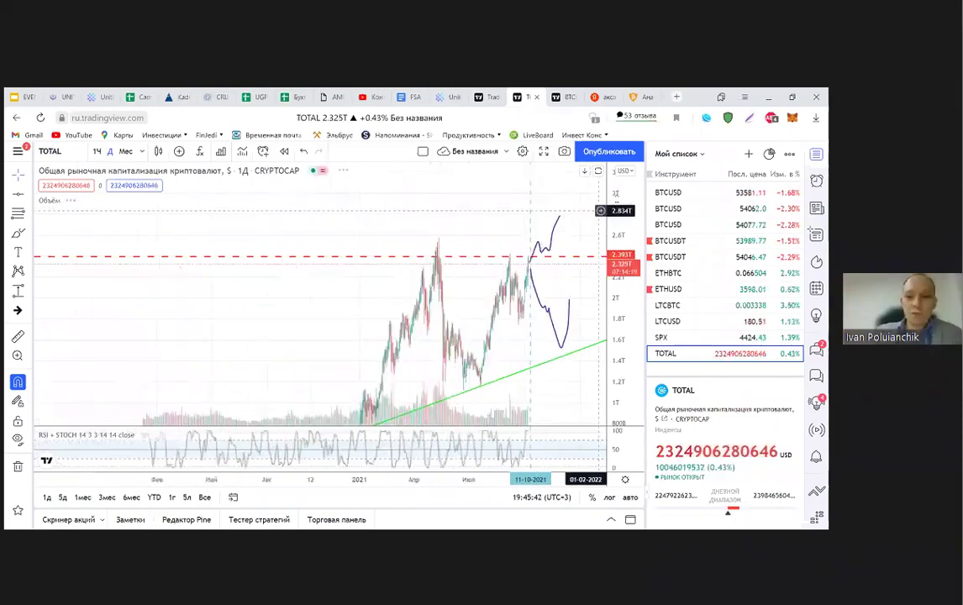
pyautogui.scroll(-4, 555, 348)
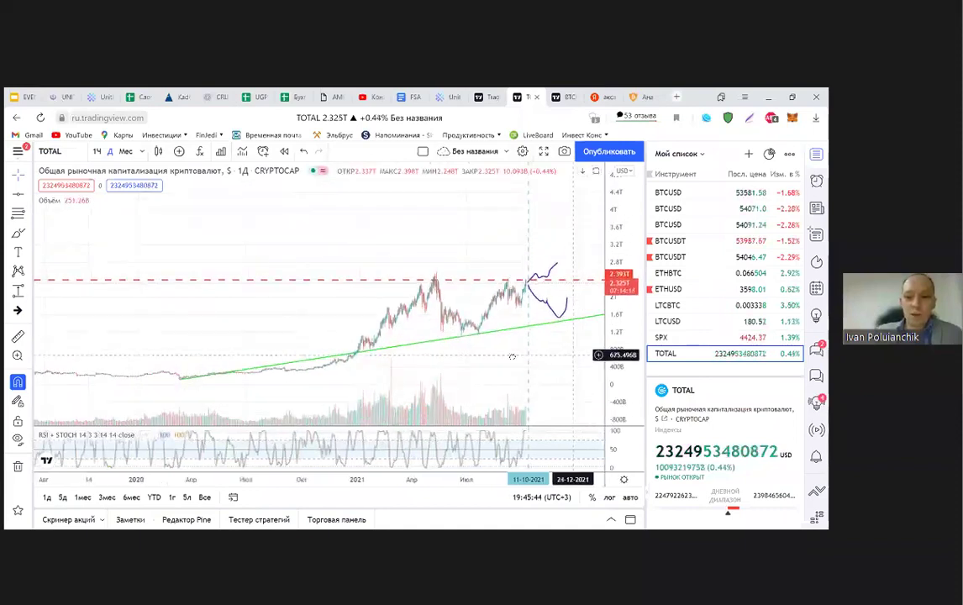
pyautogui.hscroll(5, 323, 371)
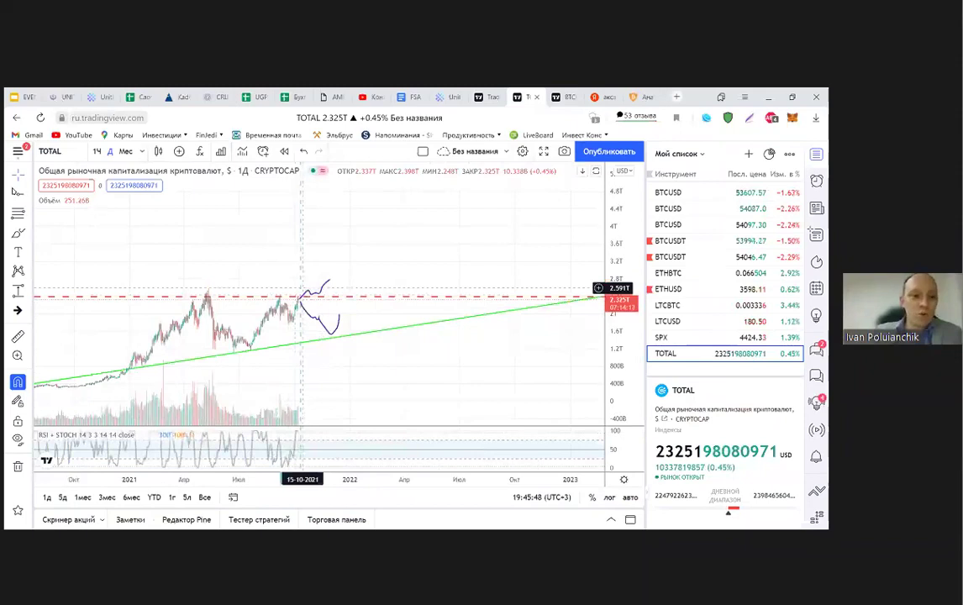
pyautogui.moveTo(325, 278)
pyautogui.mouseDown()
pyautogui.moveTo(373, 246)
pyautogui.moveTo(392, 269)
pyautogui.mouseUp()
pyautogui.moveTo(405, 222)
pyautogui.mouseDown()
pyautogui.moveTo(462, 198)
pyautogui.moveTo(468, 181)
pyautogui.mouseUp()
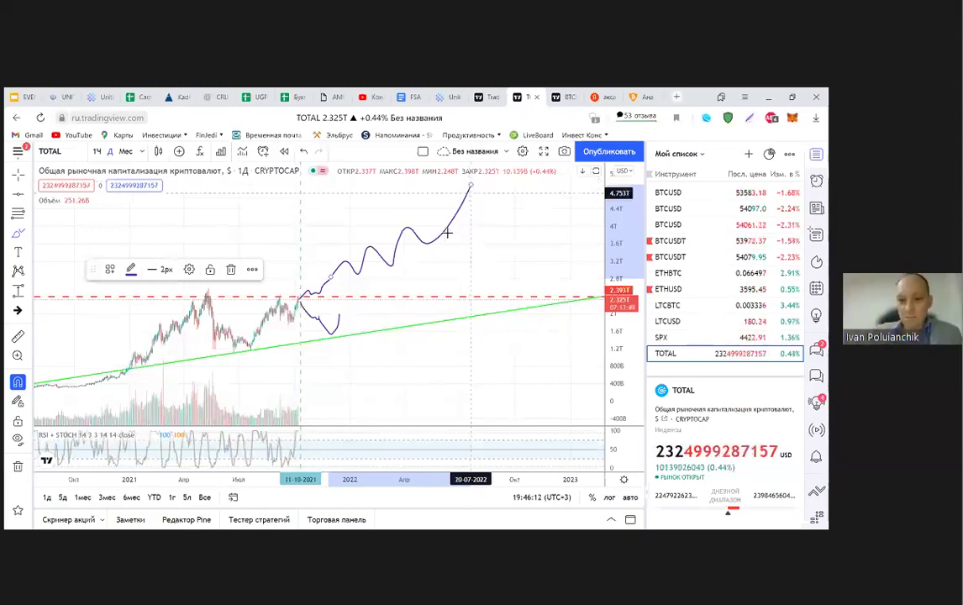
pyautogui.moveTo(326, 317)
pyautogui.mouseDown()
pyautogui.moveTo(354, 324)
pyautogui.moveTo(385, 303)
pyautogui.moveTo(496, 207)
pyautogui.moveTo(502, 187)
pyautogui.moveTo(534, 212)
pyautogui.moveTo(562, 181)
pyautogui.mouseUp()
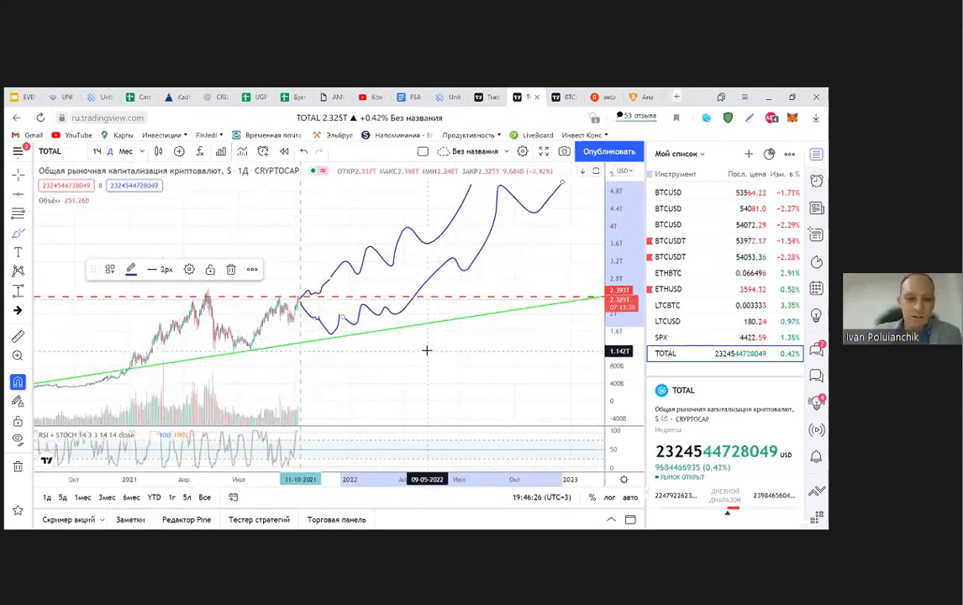
# Annotate the scenarios with brushed vertical strokes around late 2021, a circled horizontal level near 4.6T, and a question mark below the paths.
pyautogui.scroll(-3, 427, 350)
pyautogui.scroll(-2, 427, 351)
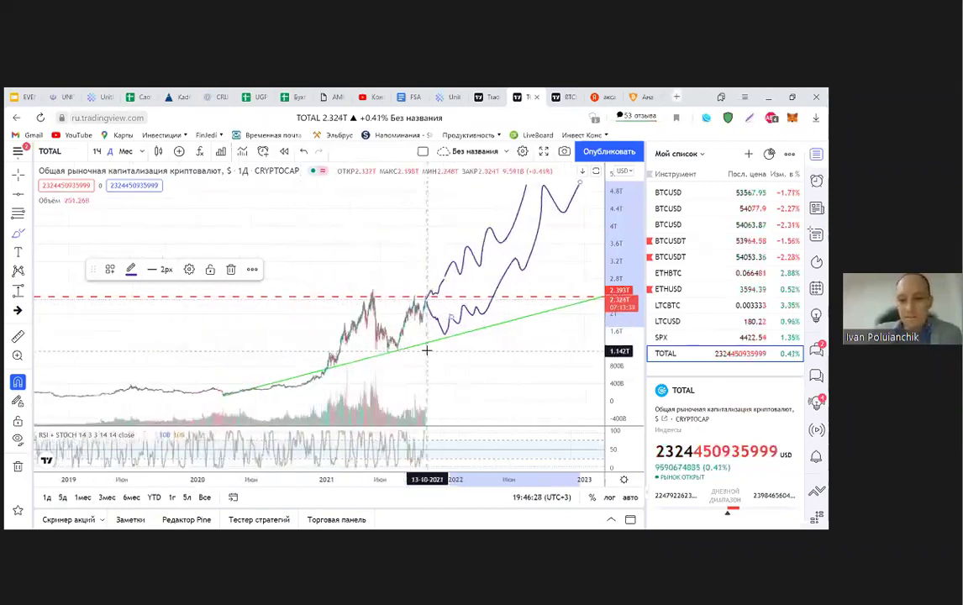
pyautogui.scroll(2, 425, 336)
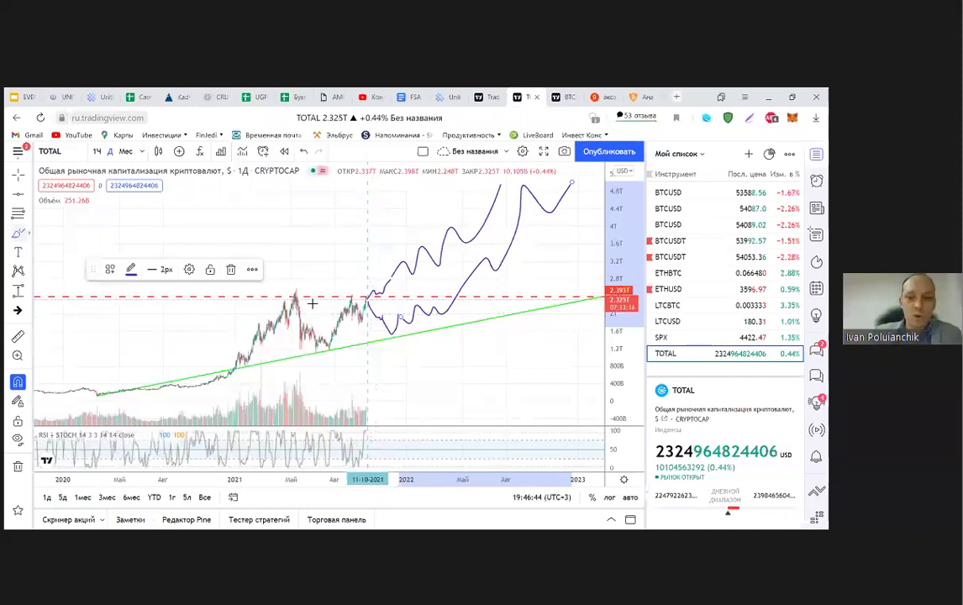
pyautogui.moveTo(383, 271)
pyautogui.mouseDown()
pyautogui.moveTo(386, 336)
pyautogui.moveTo(385, 303)
pyautogui.moveTo(402, 256)
pyautogui.moveTo(411, 334)
pyautogui.mouseUp()
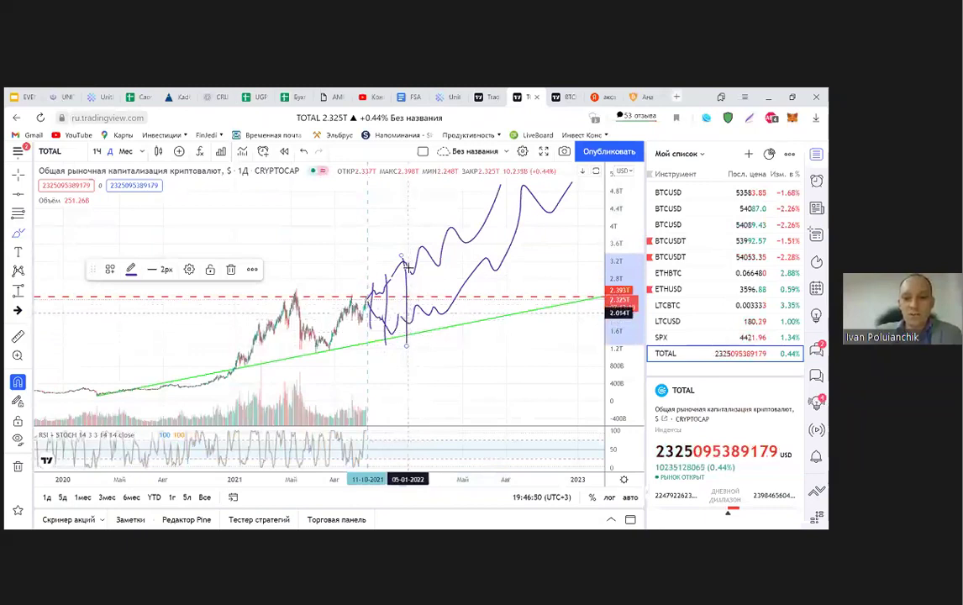
pyautogui.moveTo(465, 198); pyautogui.dragTo(581, 197)
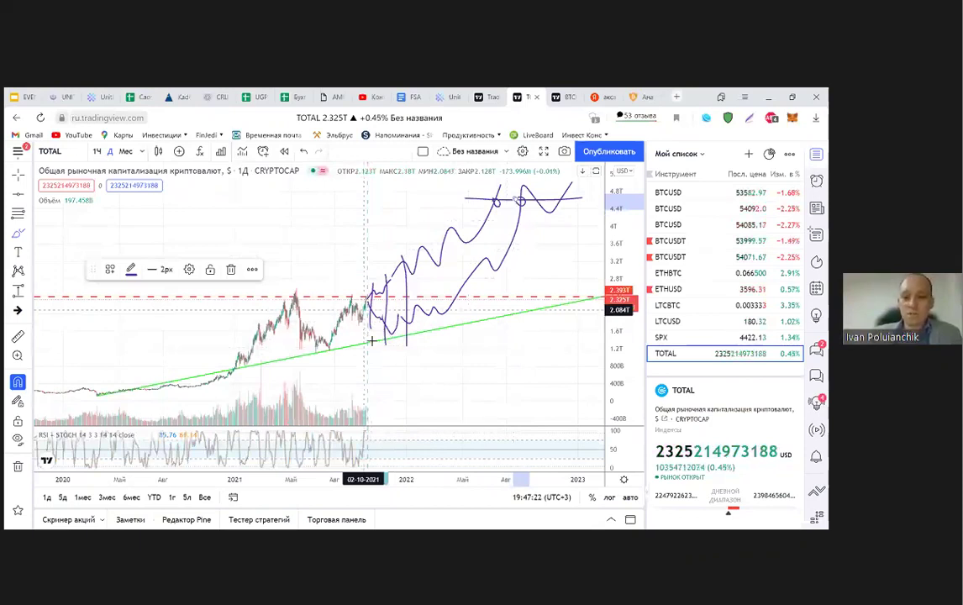
pyautogui.moveTo(521, 263)
pyautogui.mouseDown()
pyautogui.moveTo(537, 243)
pyautogui.moveTo(526, 286)
pyautogui.moveTo(533, 316)
pyautogui.mouseUp()
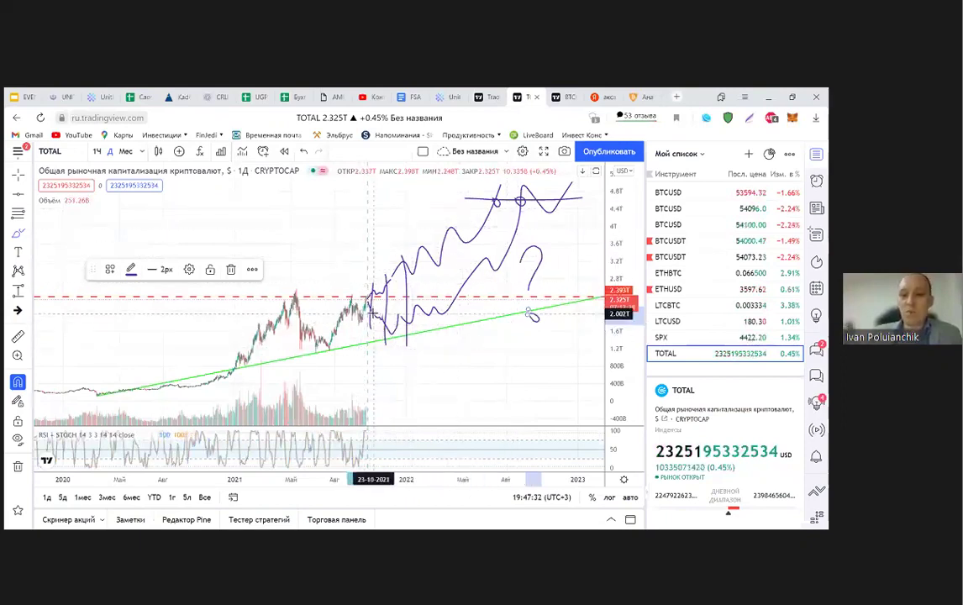
# Switch to the UnitEx exchange and set the CRU-USDU chart to the one-day interval.
pyautogui.click(452, 98)
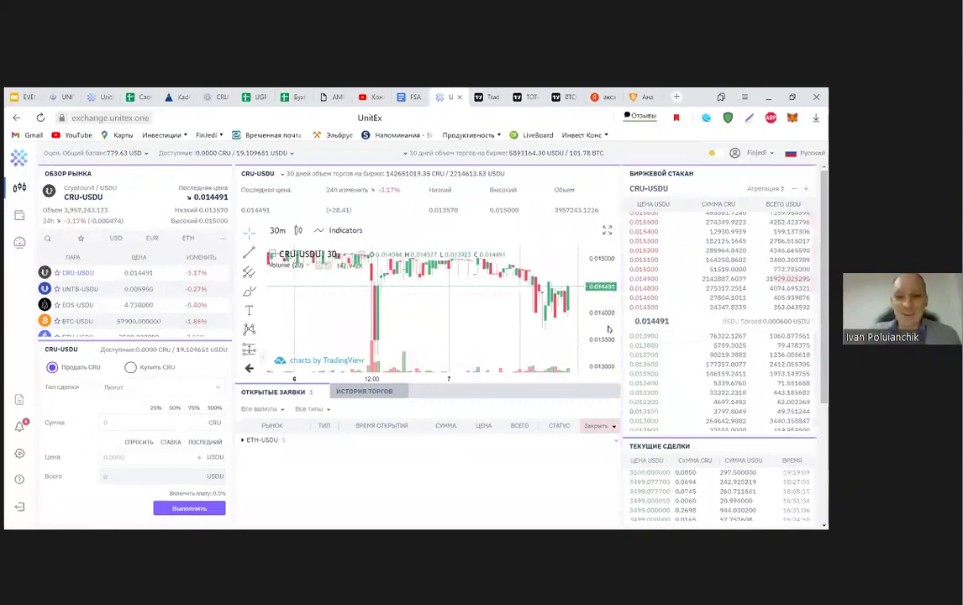
pyautogui.scroll(-3, 505, 303)
pyautogui.click(277, 231)
pyautogui.scroll(-3, 299, 345)
pyautogui.click(284, 345)
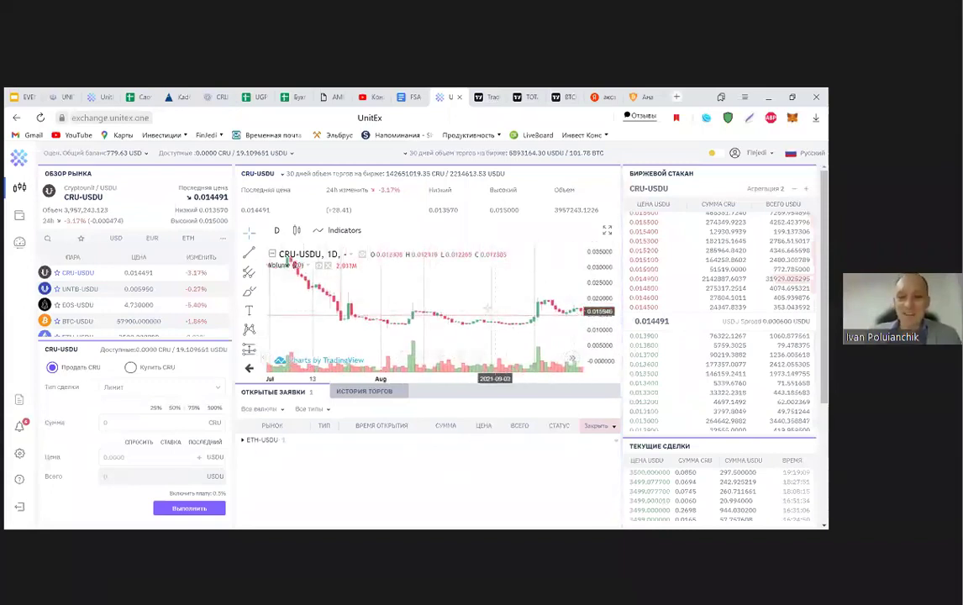
# Show the daily CRU-USDU chart in full screen and examine its price history from April to October.
pyautogui.scroll(1, 442, 303)
pyautogui.scroll(-3, 442, 303)
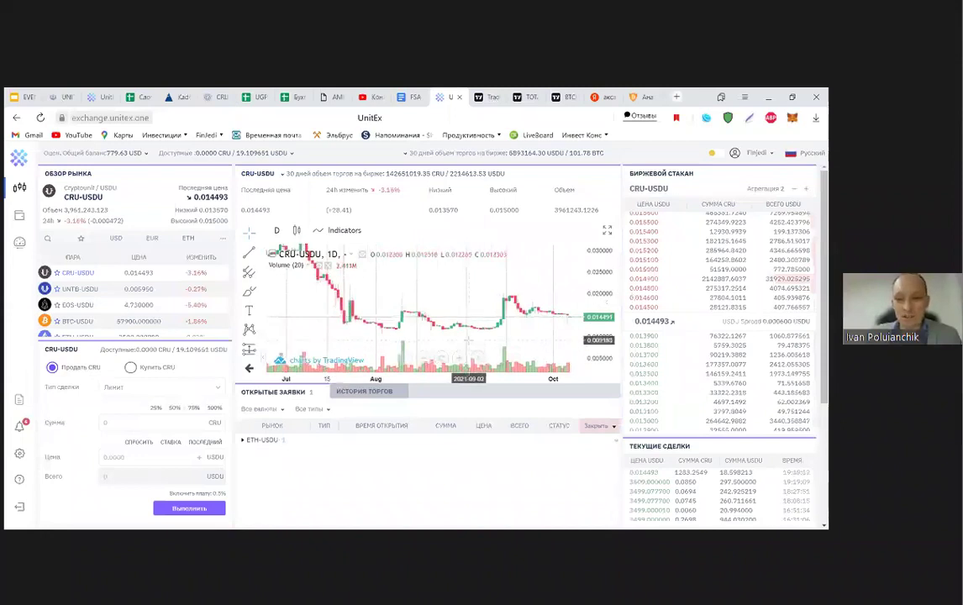
pyautogui.hscroll(1, 457, 341)
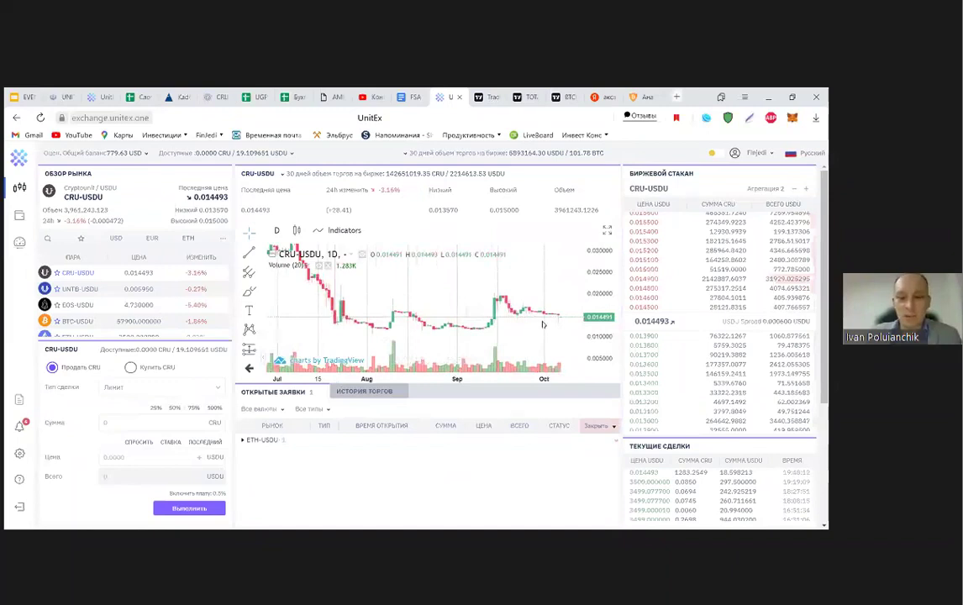
pyautogui.click(607, 229)
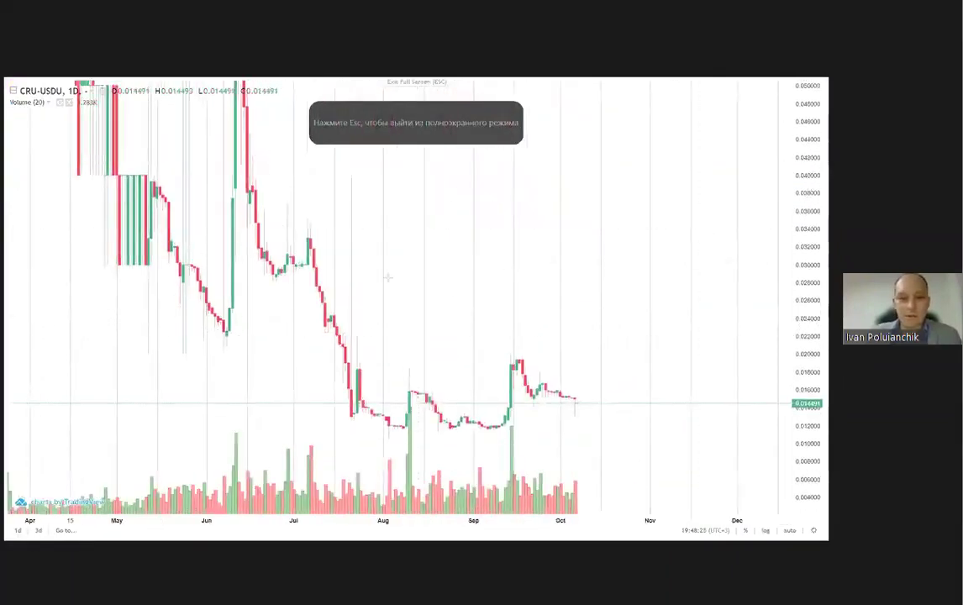
pyautogui.scroll(3, 387, 277)
pyautogui.moveTo(517, 277); pyautogui.dragTo(686, 277)
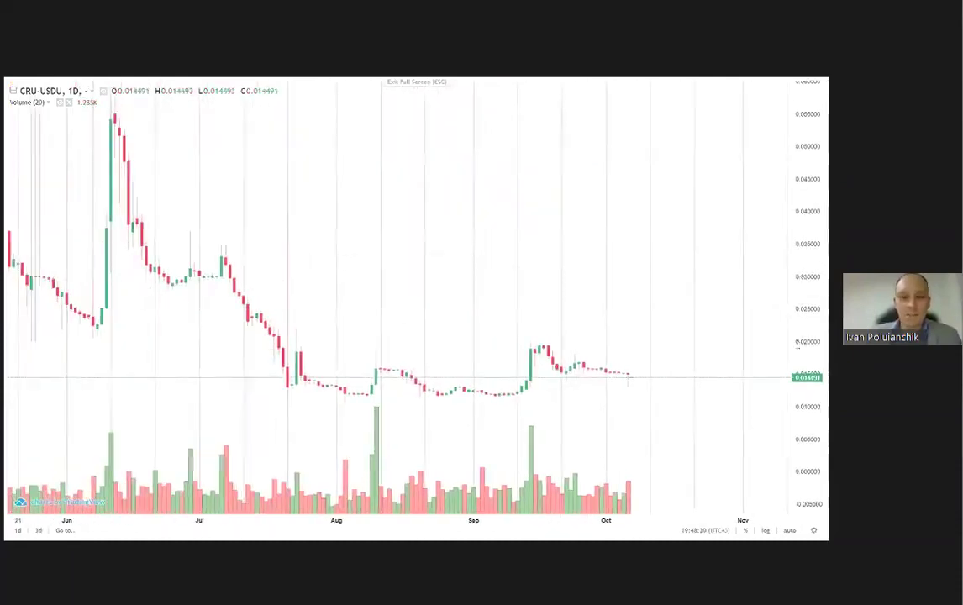
pyautogui.scroll(-3, 462, 277)
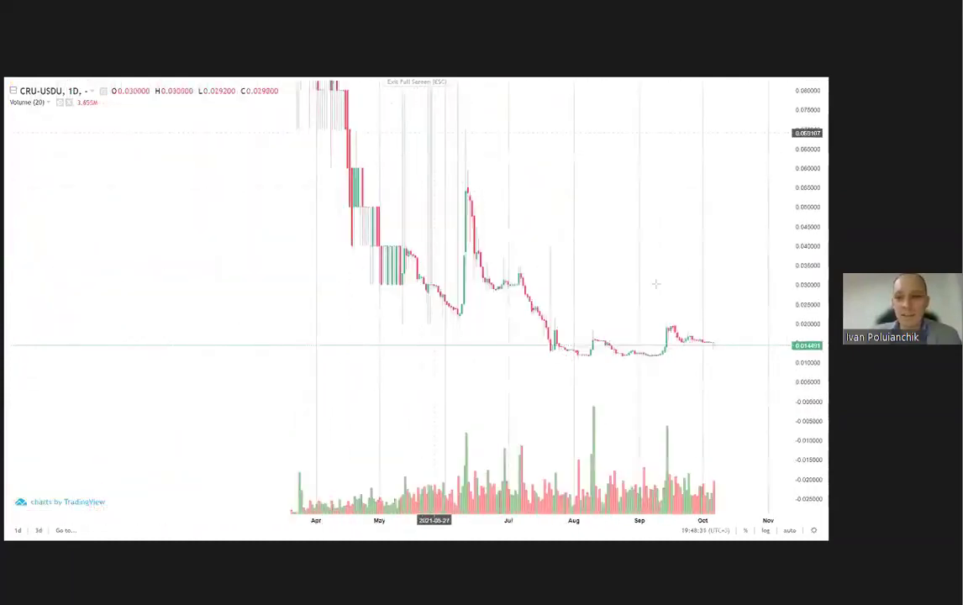
# Compress the CRU-USDU price scale up to about 0.22 and examine the daily price history back to late March.
pyautogui.scroll(4, 655, 285)
pyautogui.scroll(-2, 654, 302)
pyautogui.moveTo(654, 304); pyautogui.dragTo(649, 280)
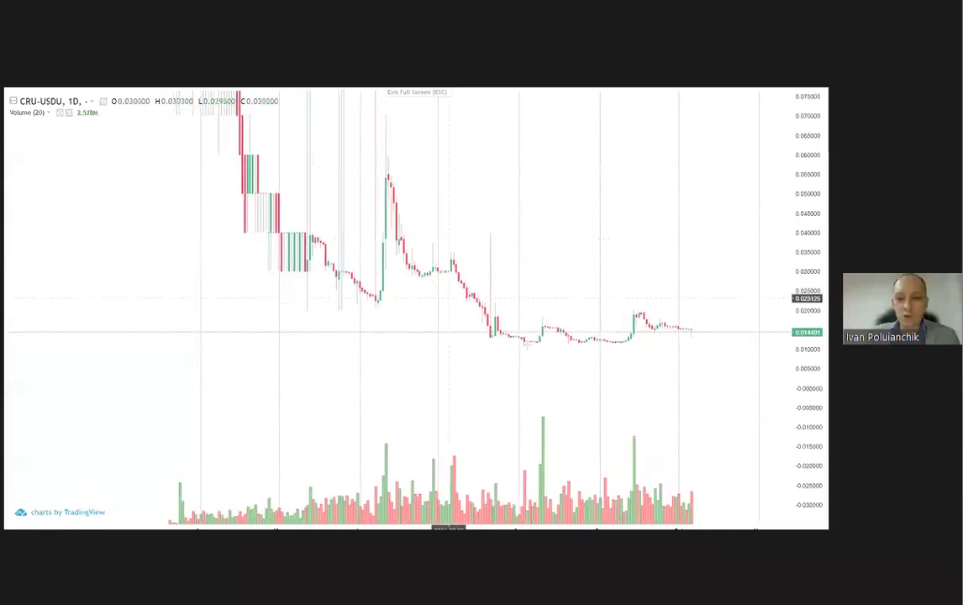
pyautogui.moveTo(501, 400); pyautogui.dragTo(408, 409)
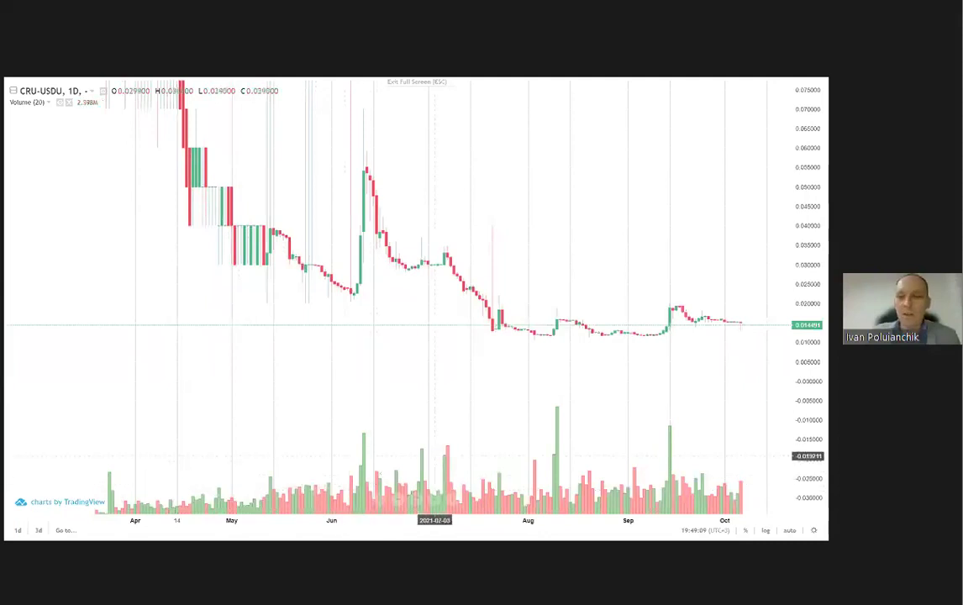
pyautogui.moveTo(807, 193); pyautogui.dragTo(803, 208)
pyautogui.moveTo(805, 284); pyautogui.dragTo(811, 345)
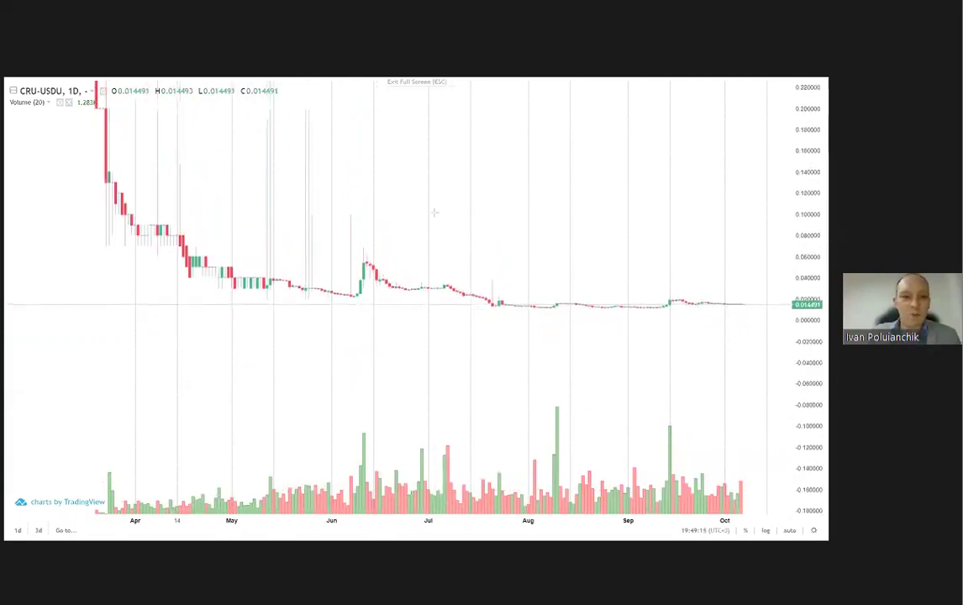
pyautogui.scroll(3, 269, 225)
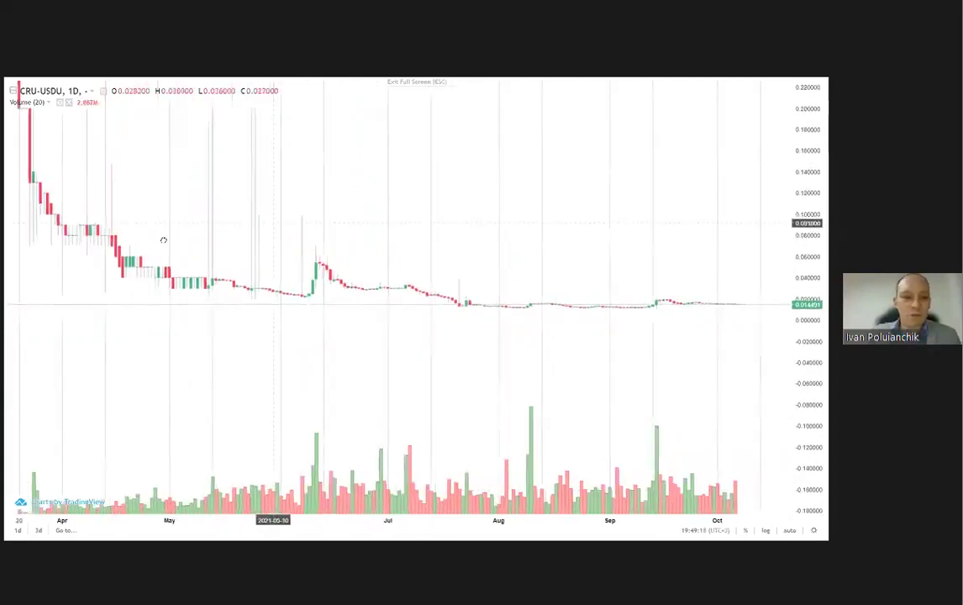
# Examine the April to June candles with their long wicks and widen the price range to about 0.34.
pyautogui.moveTo(393, 273); pyautogui.dragTo(819, 336)
pyautogui.scroll(2, 353, 390)
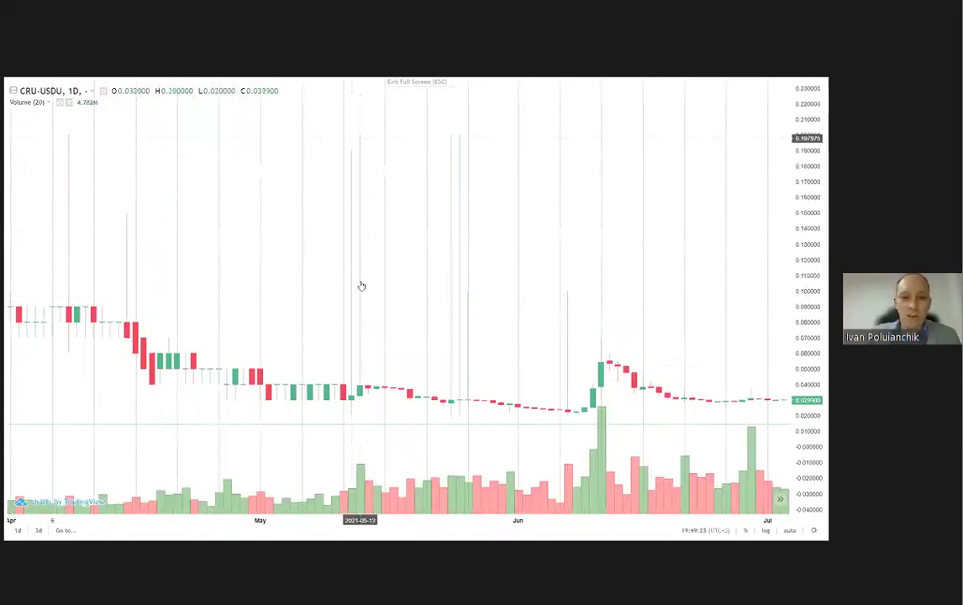
pyautogui.scroll(-3, 753, 303)
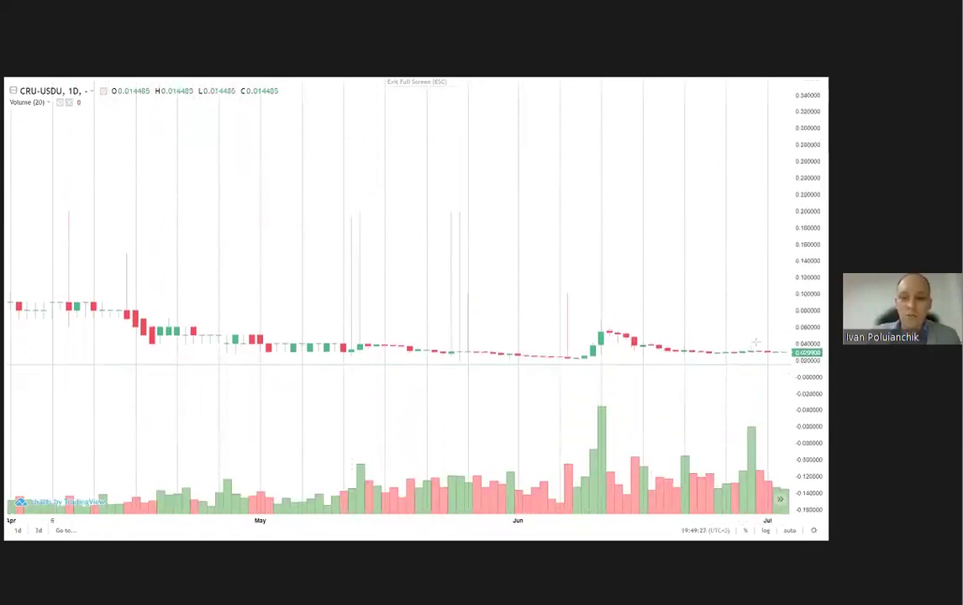
pyautogui.scroll(-2, 746, 339)
pyautogui.moveTo(764, 338); pyautogui.dragTo(444, 339)
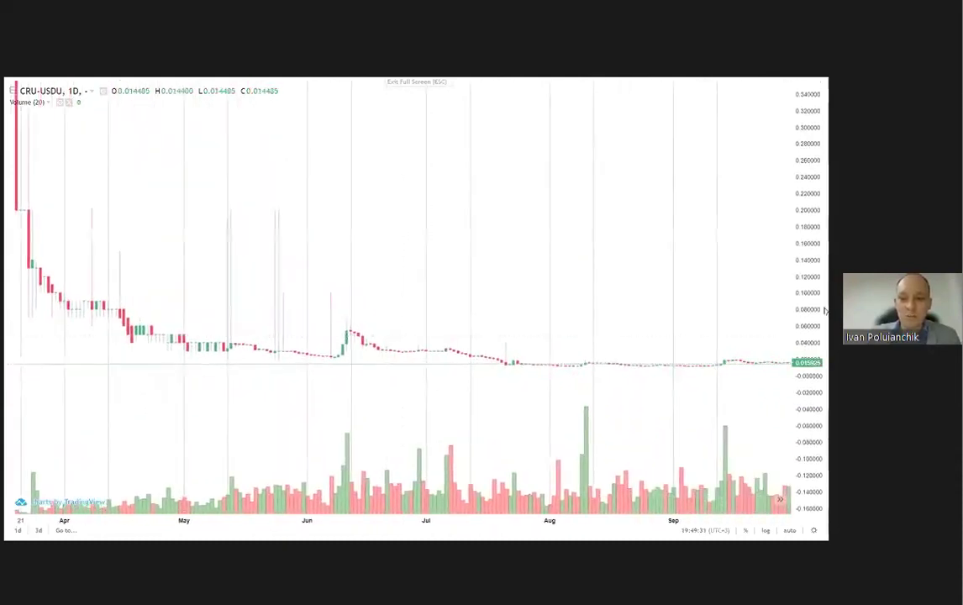
pyautogui.scroll(-3, 748, 332)
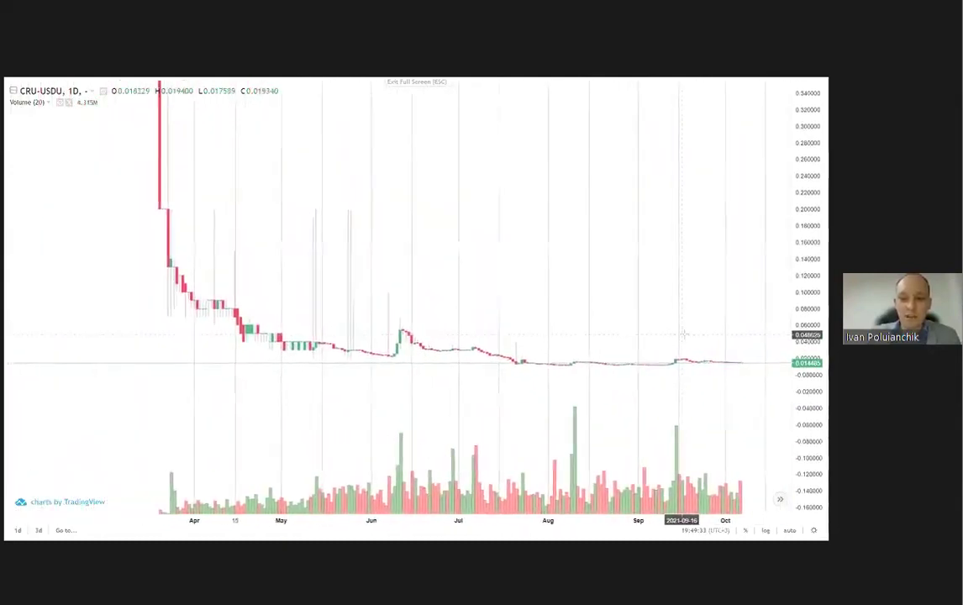
# Stretch the price scale to a maximum of about 0.045 and examine the CRU-USDU movement from July to October.
pyautogui.scroll(1, 683, 336)
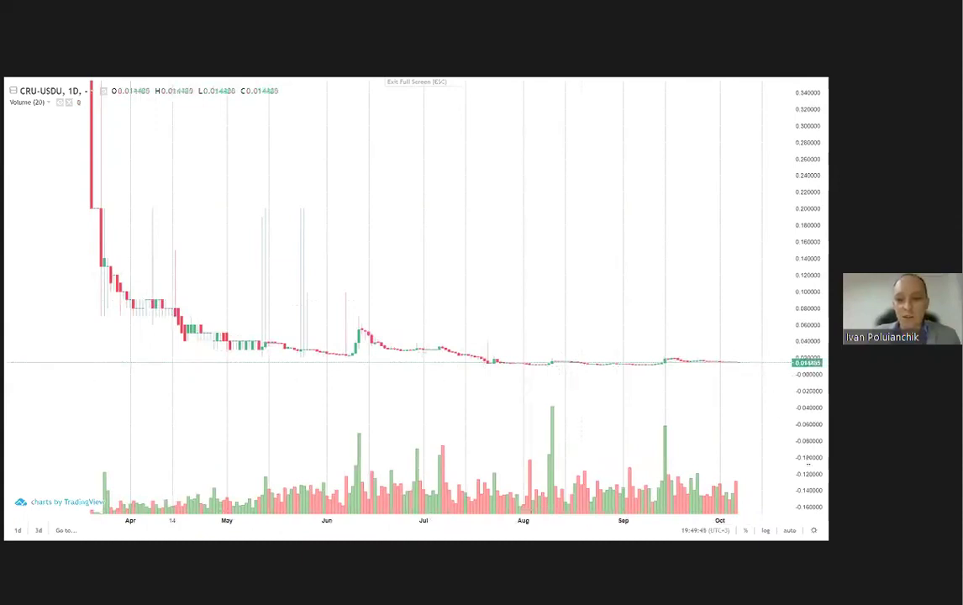
pyautogui.hscroll(3, 621, 288)
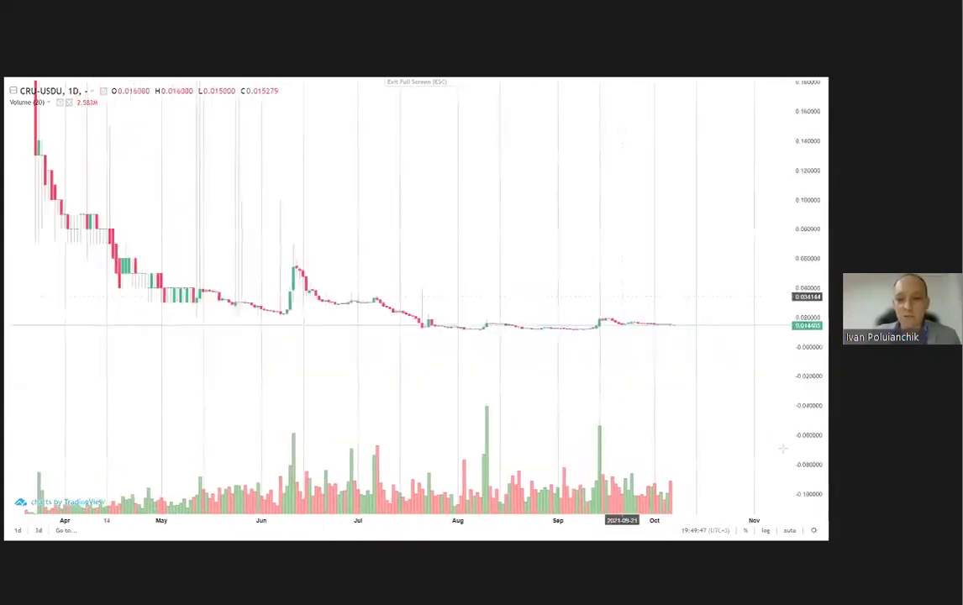
pyautogui.scroll(5, 683, 411)
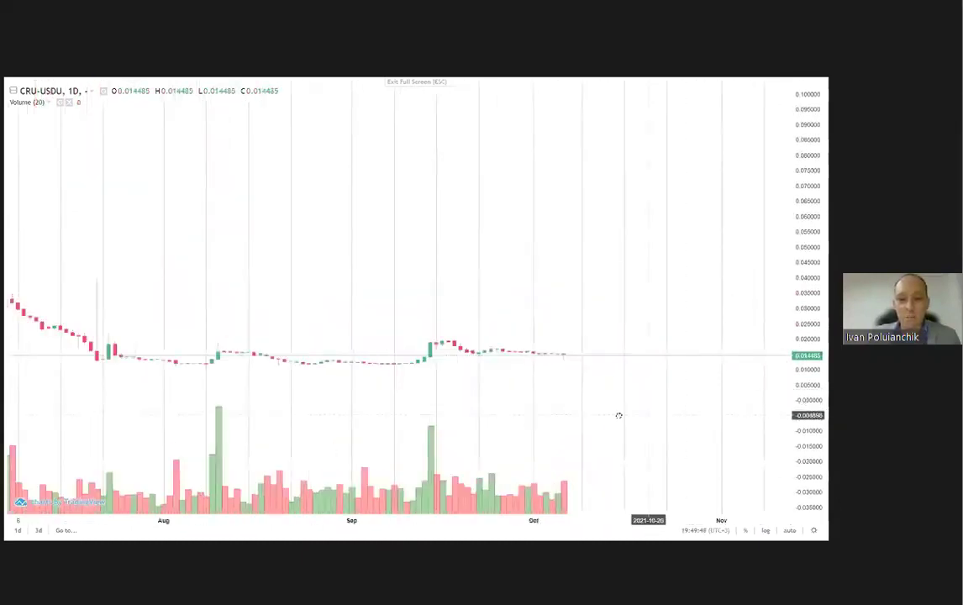
pyautogui.moveTo(803, 443); pyautogui.dragTo(623, 348)
pyautogui.hscroll(2, 580, 286)
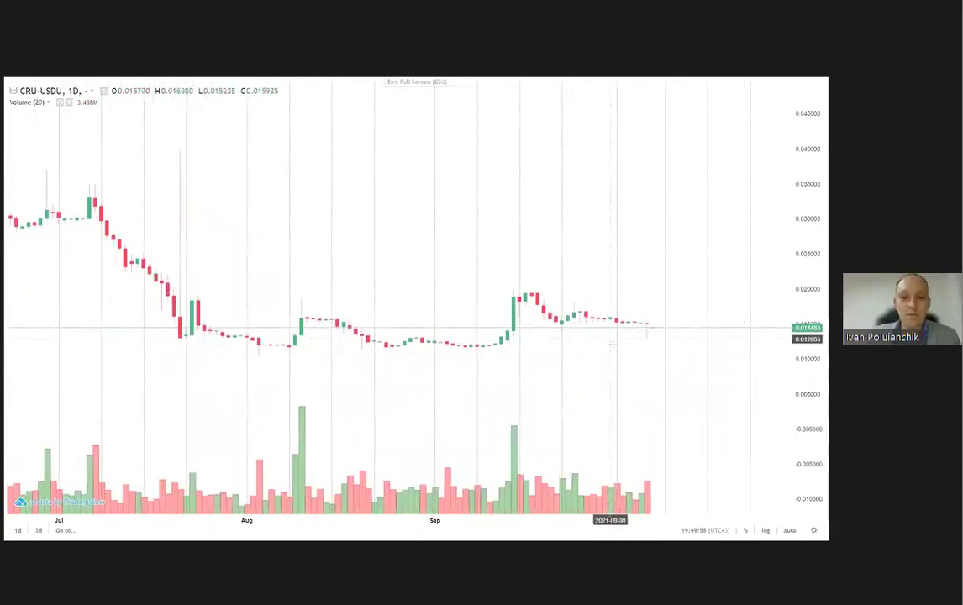
pyautogui.scroll(-3, 613, 343)
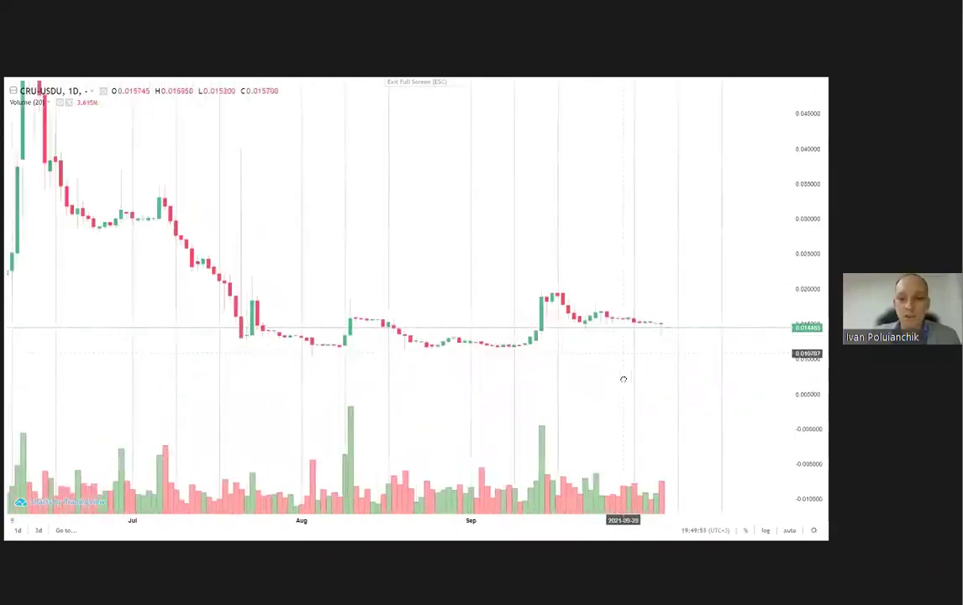
pyautogui.hscroll(2, 594, 379)
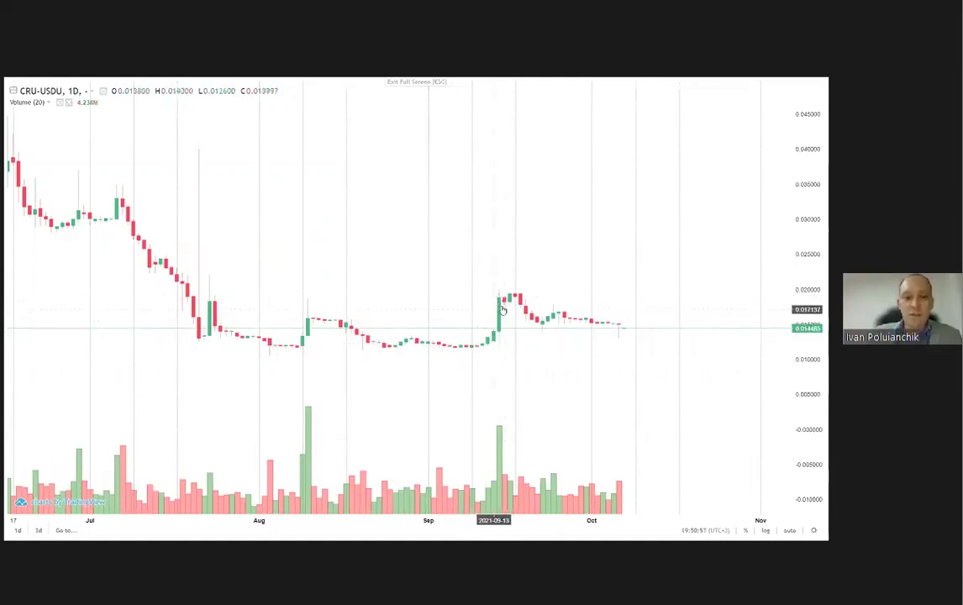
pyautogui.scroll(-1, 450, 277)
pyautogui.moveTo(468, 263); pyautogui.dragTo(594, 265)
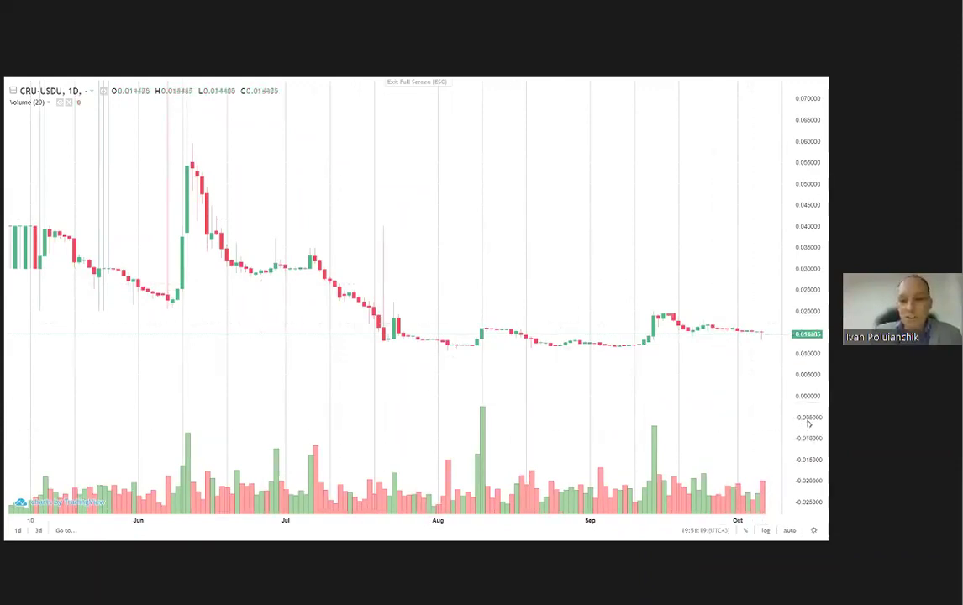
# Compare the August and September price rises with the June peak and leave empty space after the latest October candle.
pyautogui.scroll(3, 800, 432)
pyautogui.scroll(-2, 801, 431)
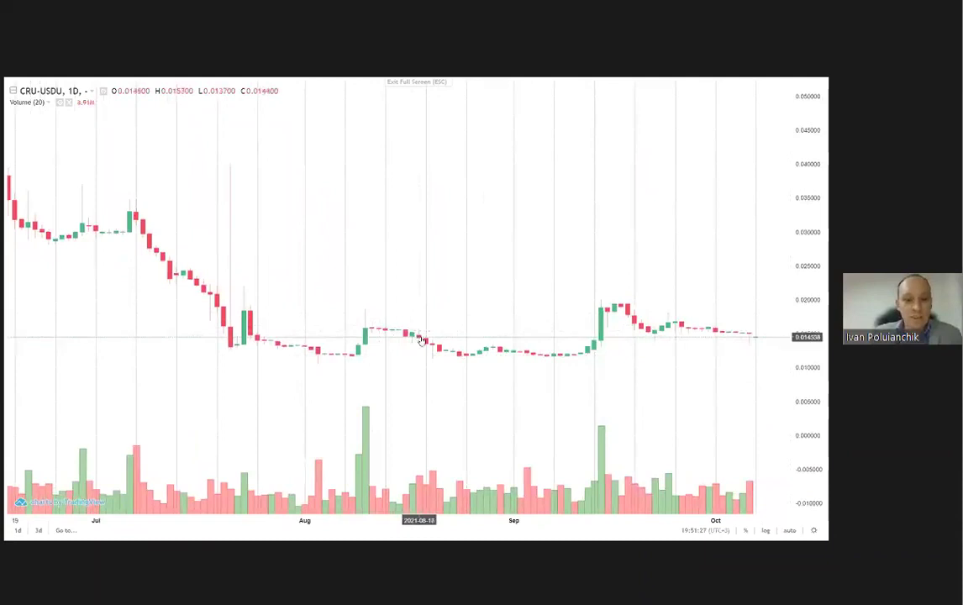
pyautogui.scroll(-3, 452, 265)
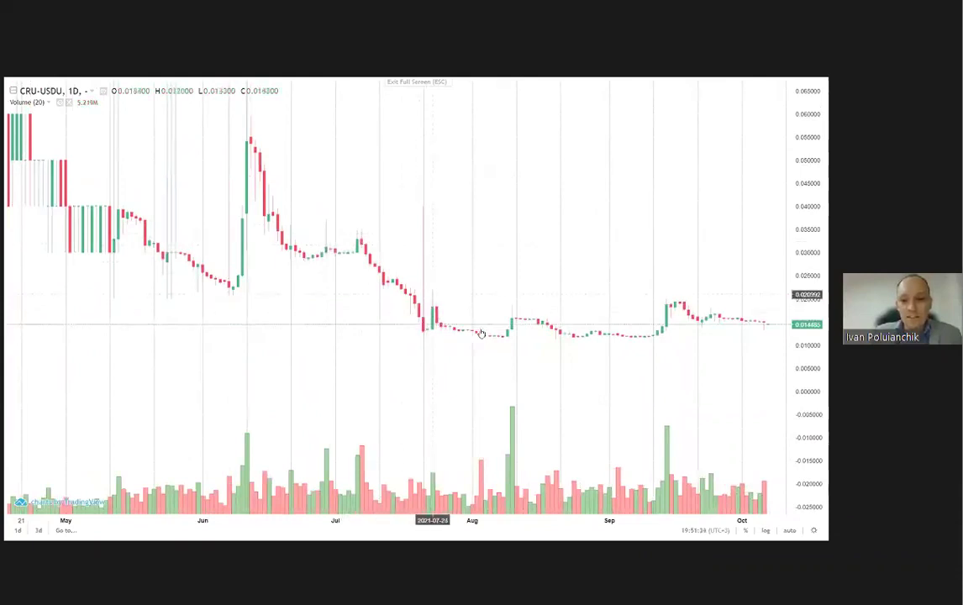
pyautogui.scroll(2, 516, 337)
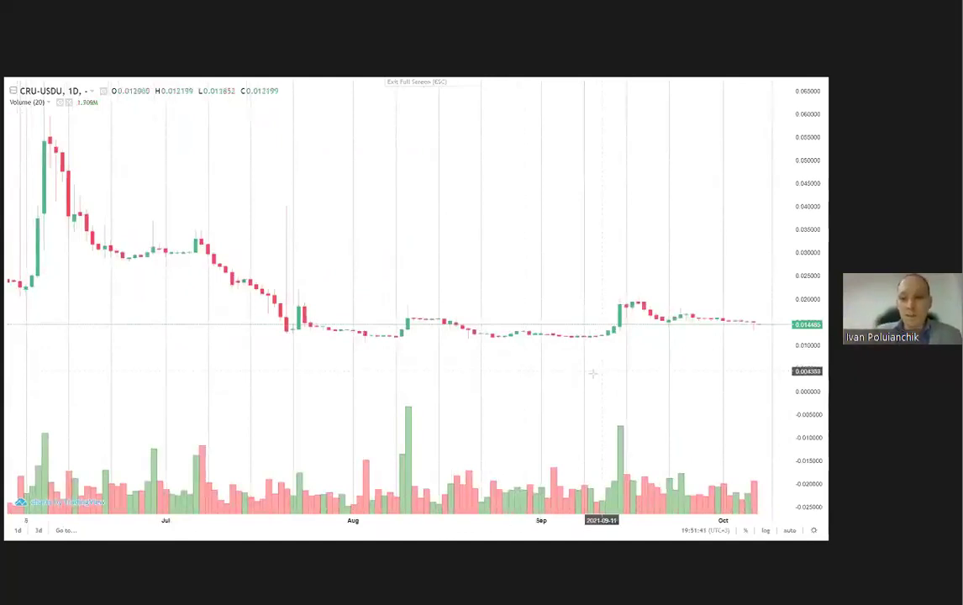
pyautogui.moveTo(555, 374); pyautogui.dragTo(520, 371)
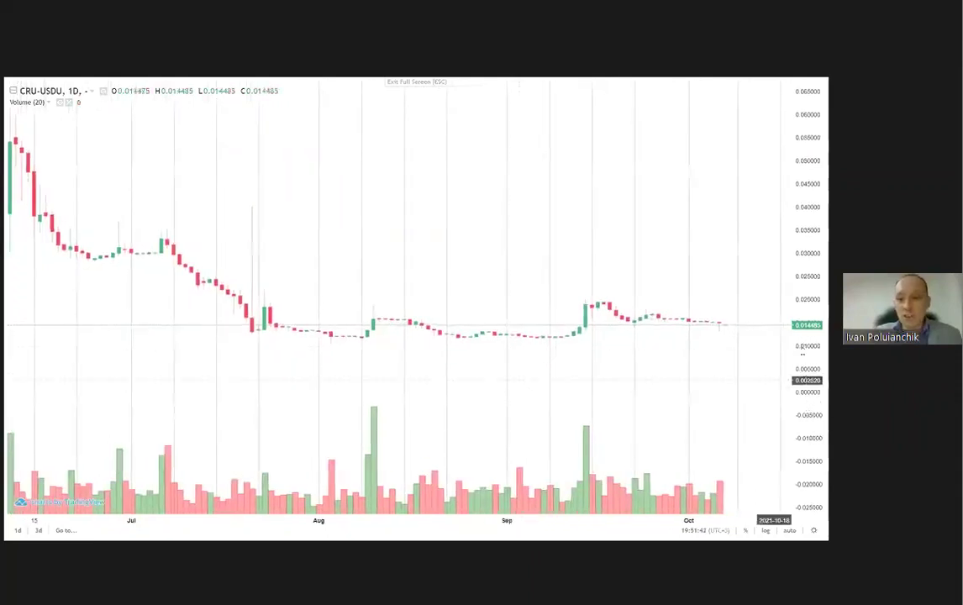
pyautogui.moveTo(809, 401); pyautogui.dragTo(806, 429)
pyautogui.scroll(3, 664, 377)
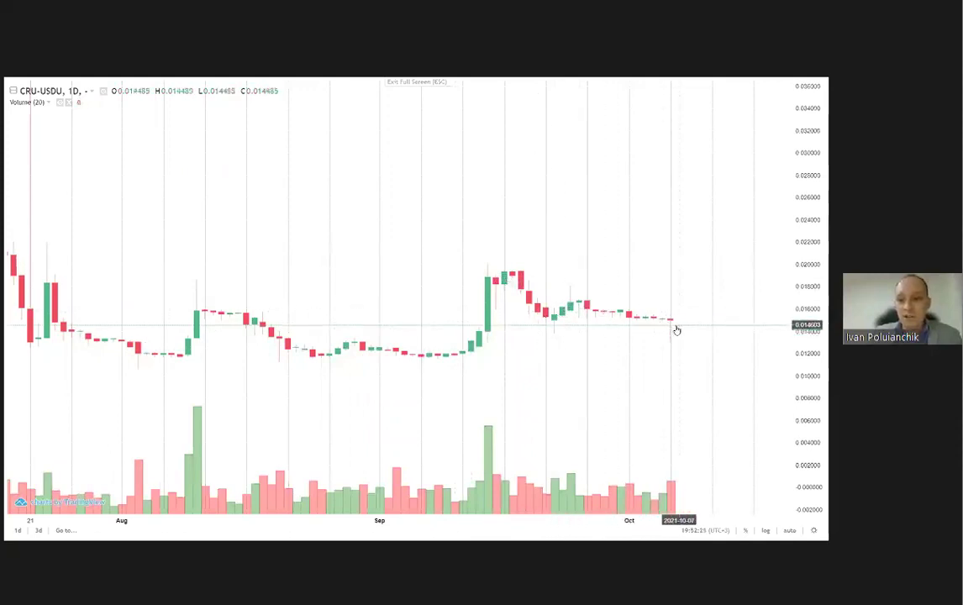
pyautogui.scroll(-2, 664, 340)
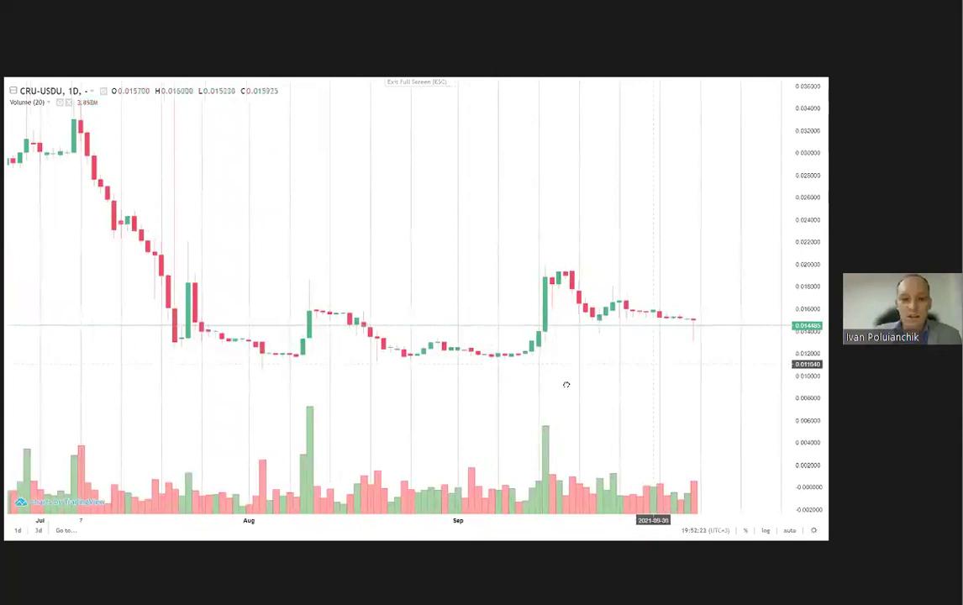
pyautogui.hscroll(5, 566, 383)
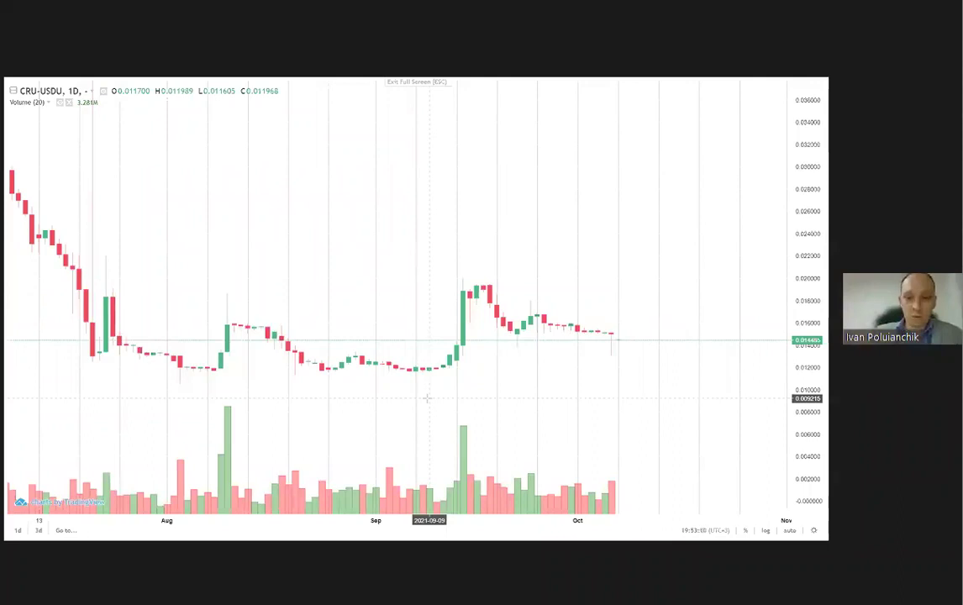
pyautogui.scroll(-3, 756, 286)
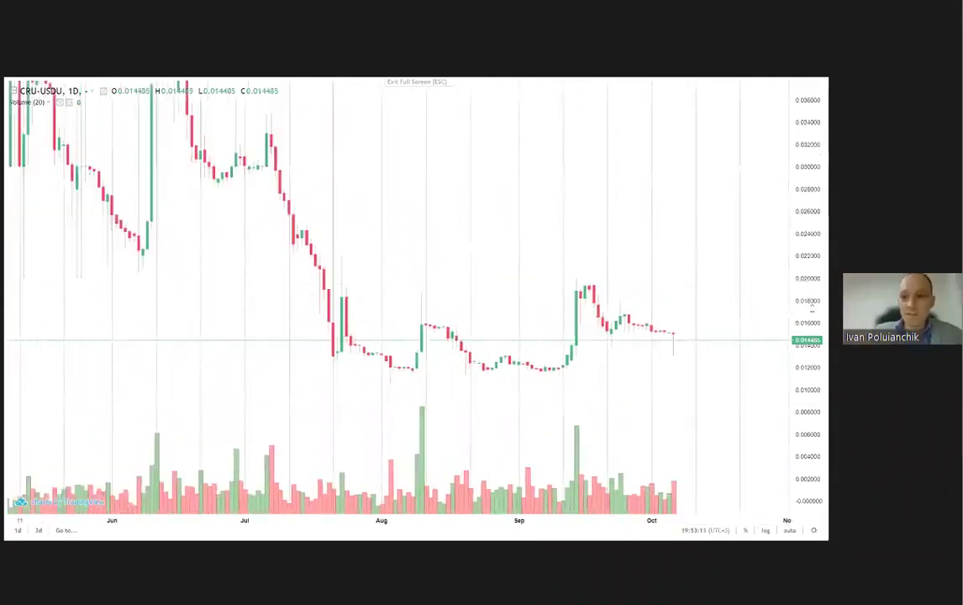
pyautogui.moveTo(763, 237); pyautogui.dragTo(600, 305)
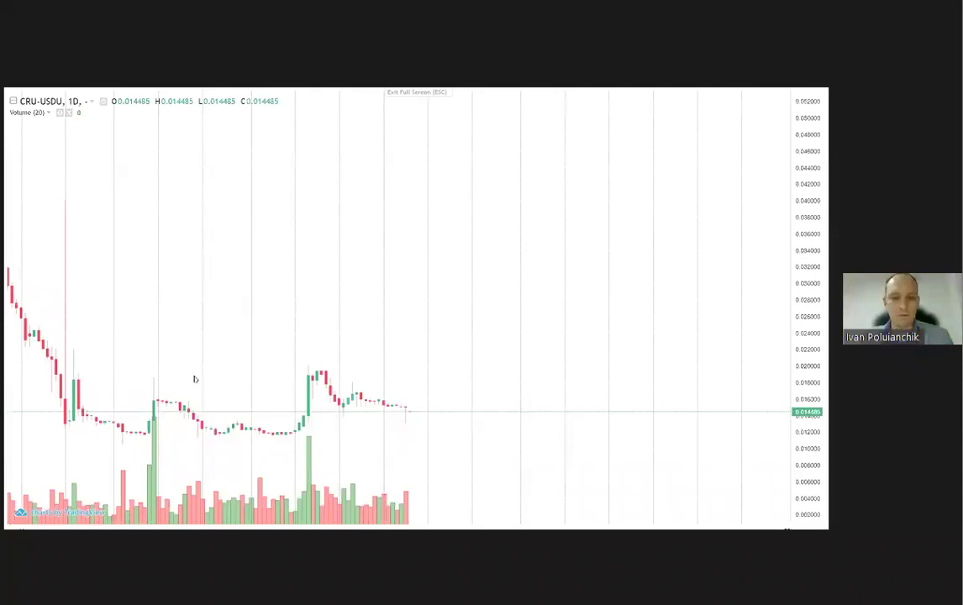
# Switch to Microsoft Whiteboard and handwrite "WCRU = 1$" above "CRU 0.015", bracketed with the difference 0,985, in an empty area.
pyautogui.hotkey('alt', 'Tab')
pyautogui.scroll(-3, 290, 377)
pyautogui.hscroll(10, 398, 384)
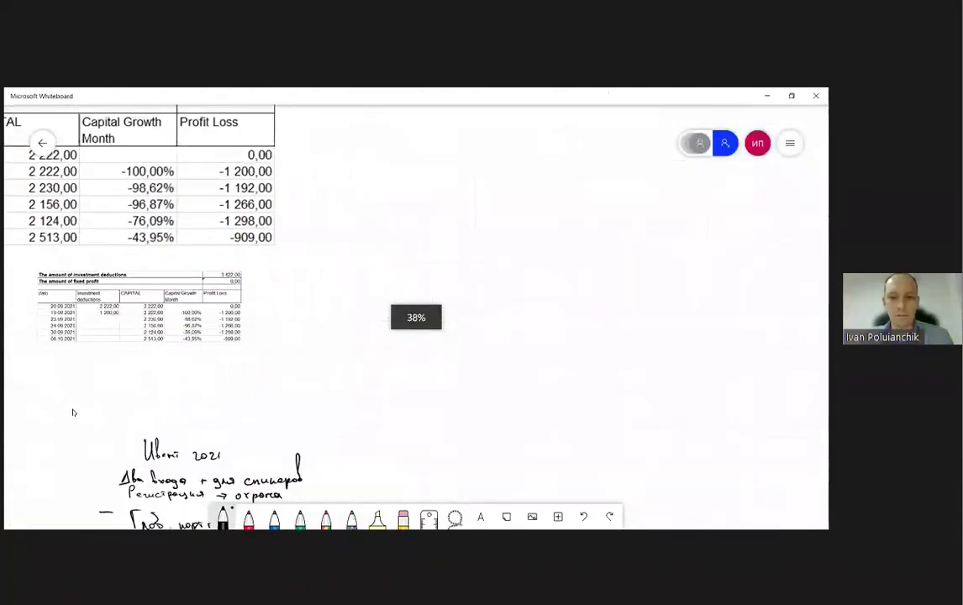
pyautogui.scroll(-2, 292, 355)
pyautogui.scroll(2, 293, 358)
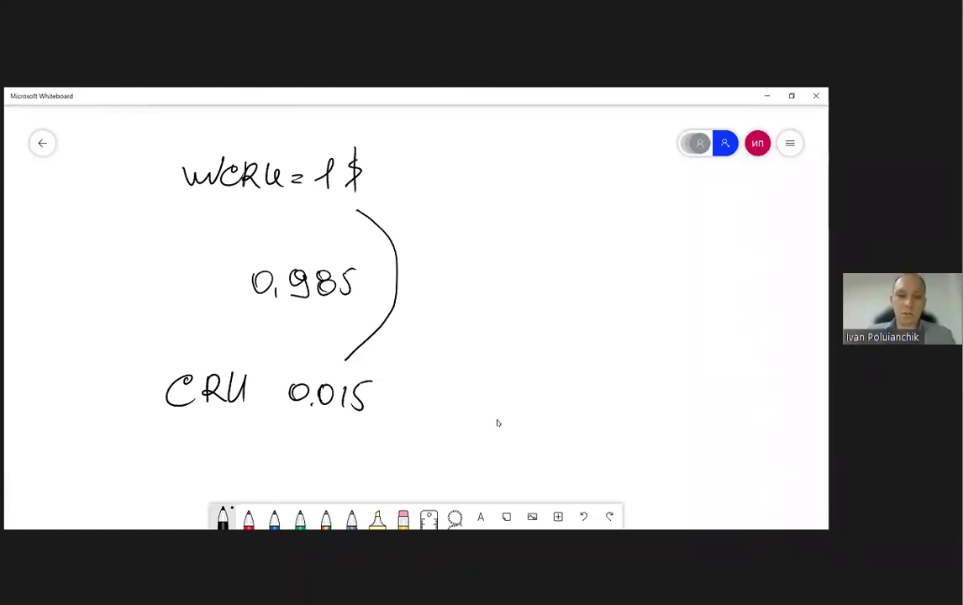
# Draw a rising zigzag, handwrite "WCRU = 1$" and "CRU 0,885 $" above it with 0,115 + 0,015 bracketed to 0,13, and circle the first 0.015.
pyautogui.hscroll(5, 436, 432)
pyautogui.hscroll(-4, 380, 419)
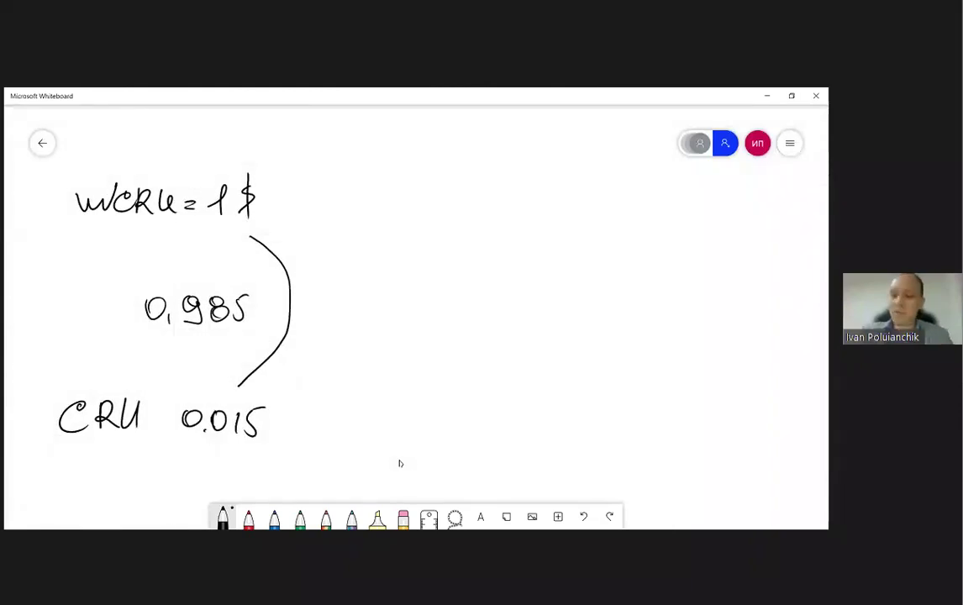
pyautogui.moveTo(297, 370)
pyautogui.mouseDown()
pyautogui.moveTo(304, 391)
pyautogui.moveTo(359, 358)
pyautogui.moveTo(386, 357)
pyautogui.moveTo(436, 297)
pyautogui.moveTo(511, 235)
pyautogui.mouseUp()
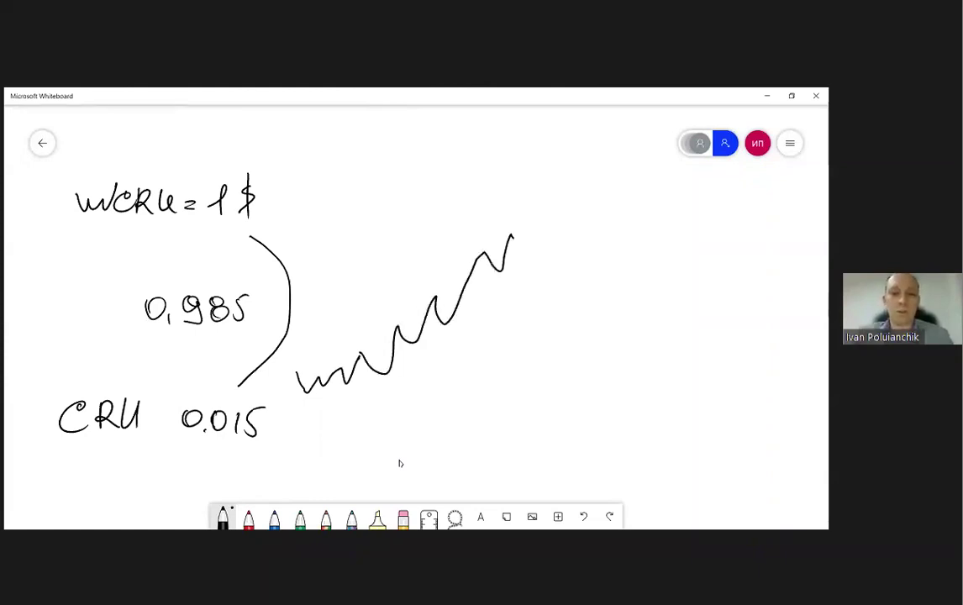
pyautogui.moveTo(454, 215)
pyautogui.mouseDown()
pyautogui.moveTo(451, 227)
pyautogui.moveTo(463, 227)
pyautogui.mouseUp()
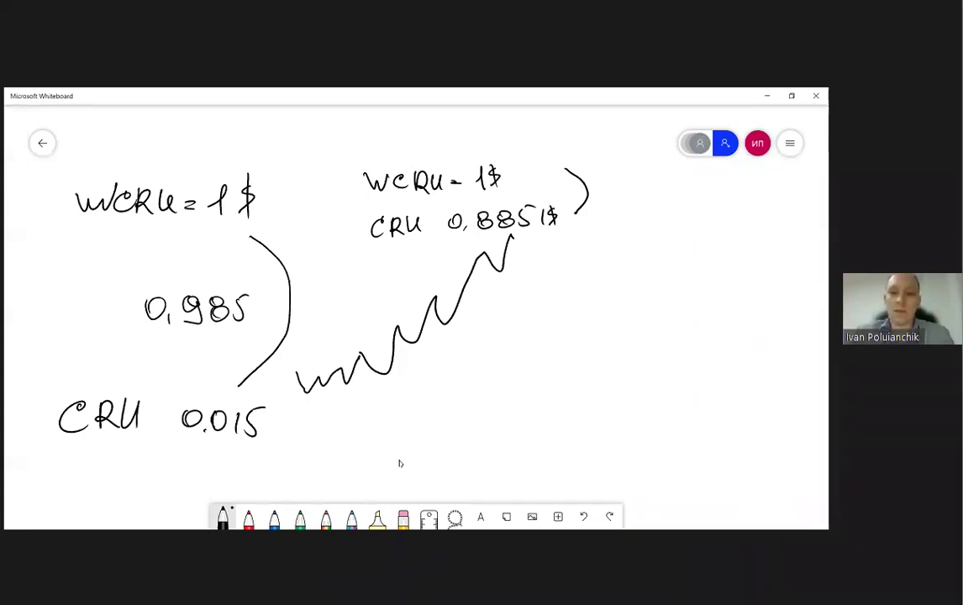
pyautogui.moveTo(628, 183)
pyautogui.mouseDown()
pyautogui.moveTo(619, 202)
pyautogui.moveTo(588, 200)
pyautogui.mouseUp()
pyautogui.click(594, 200)
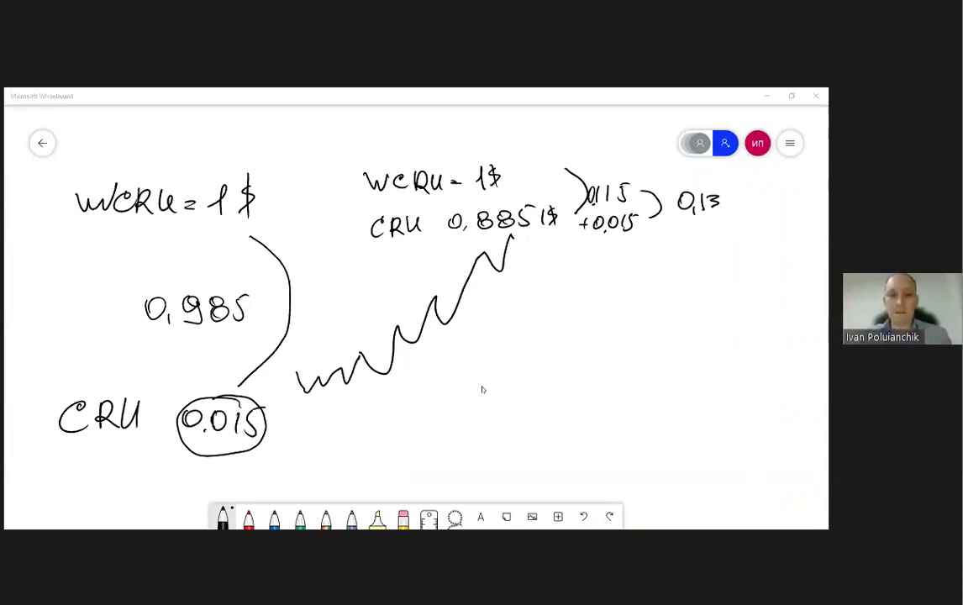
pyautogui.scroll(-6, 484, 389)
pyautogui.hscroll(3, 484, 389)
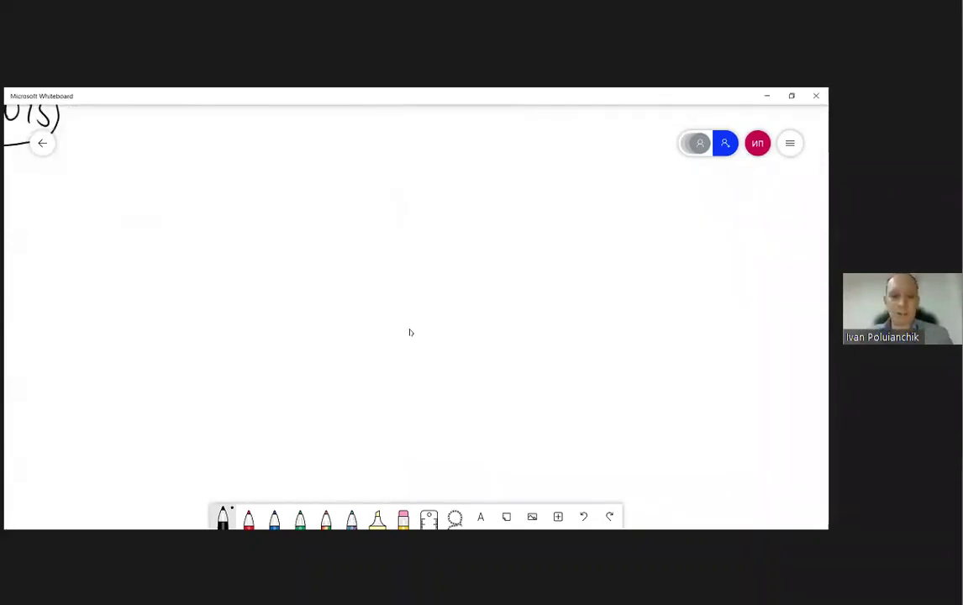
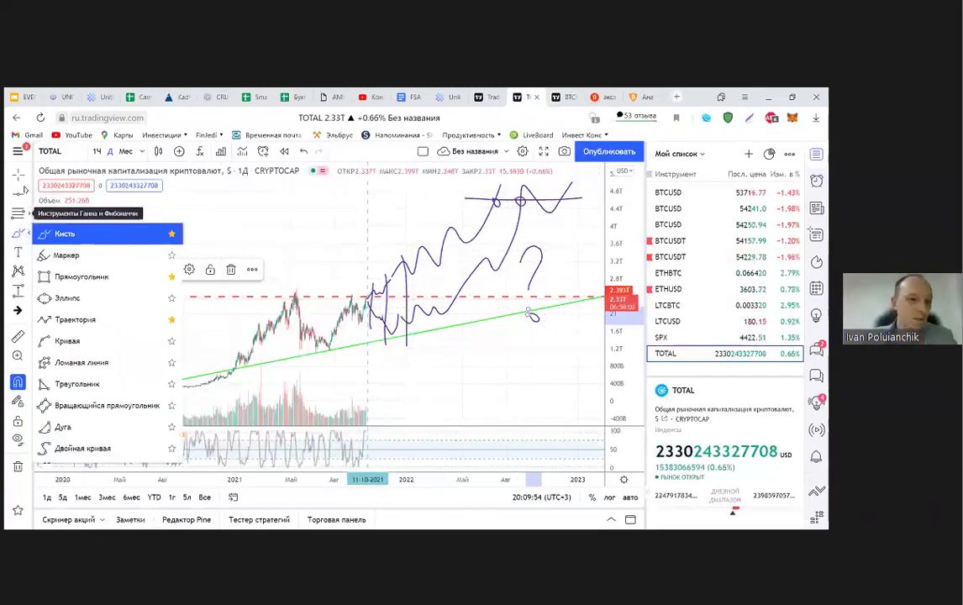
# Erase all freehand scenario curves, the upper level line, the question mark and the vertical strokes from the TOTAL chart, then restore the cross cursor.
pyautogui.click(27, 256)
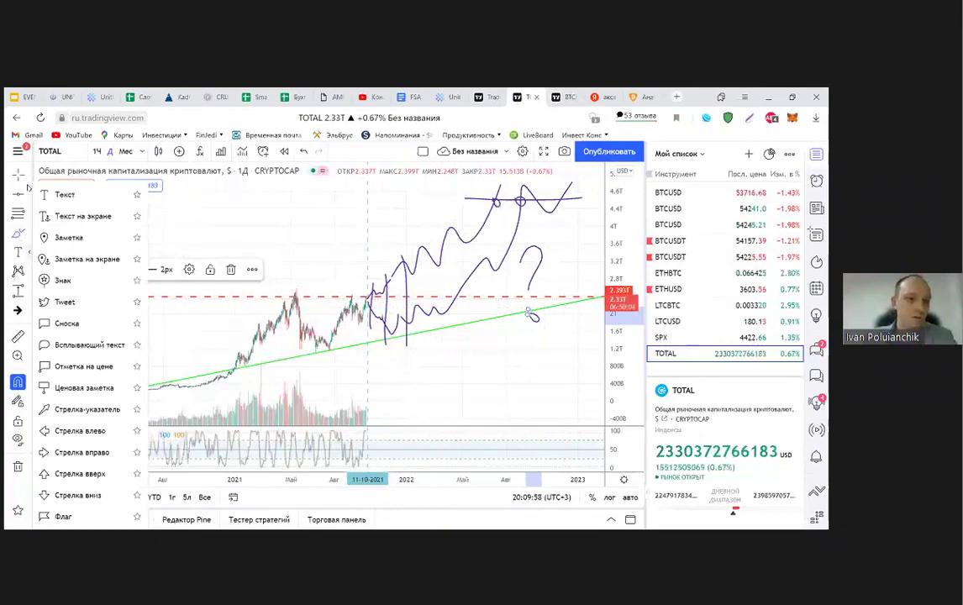
pyautogui.click(28, 175)
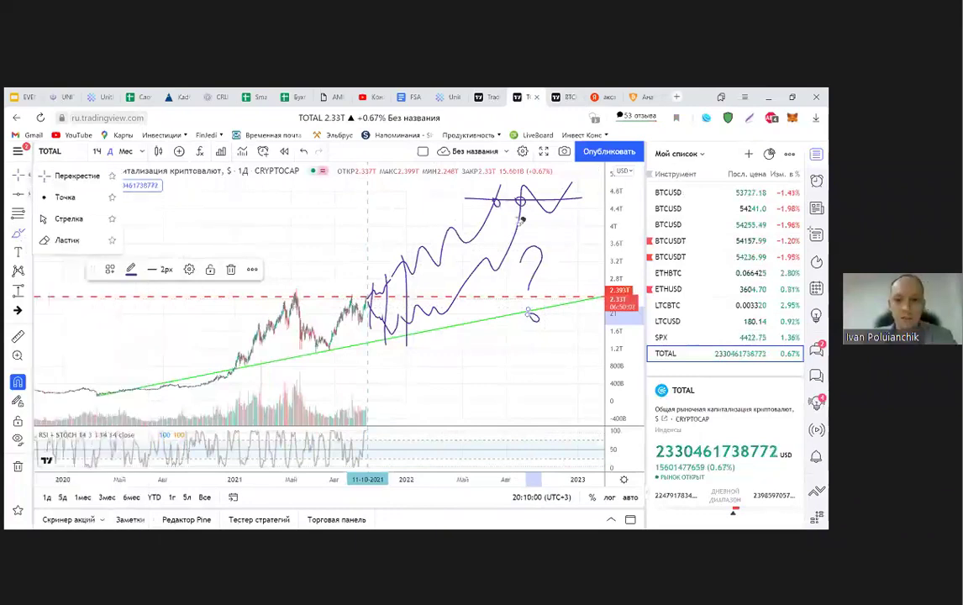
pyautogui.click(68, 240)
pyautogui.click(500, 202)
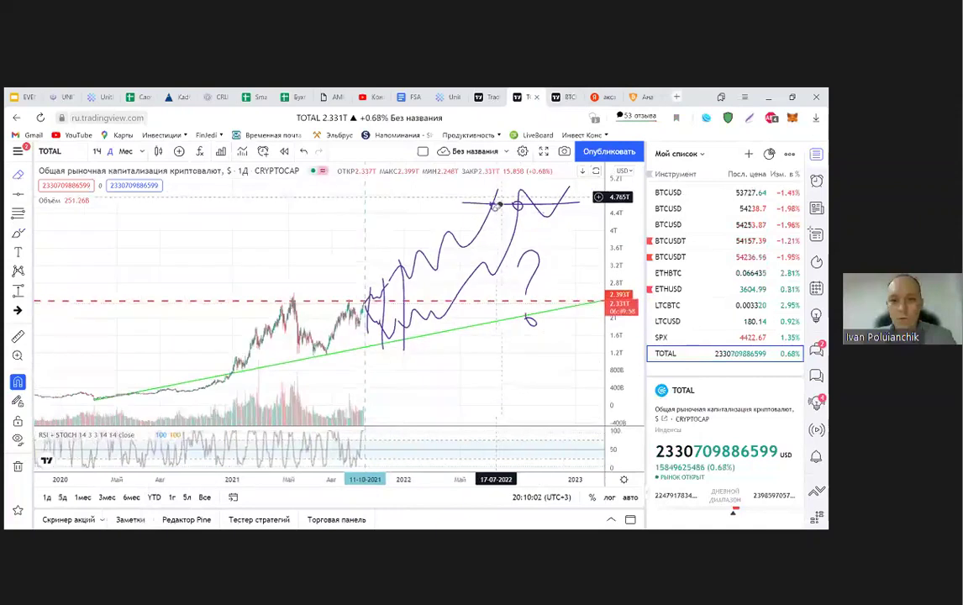
pyautogui.click(515, 205)
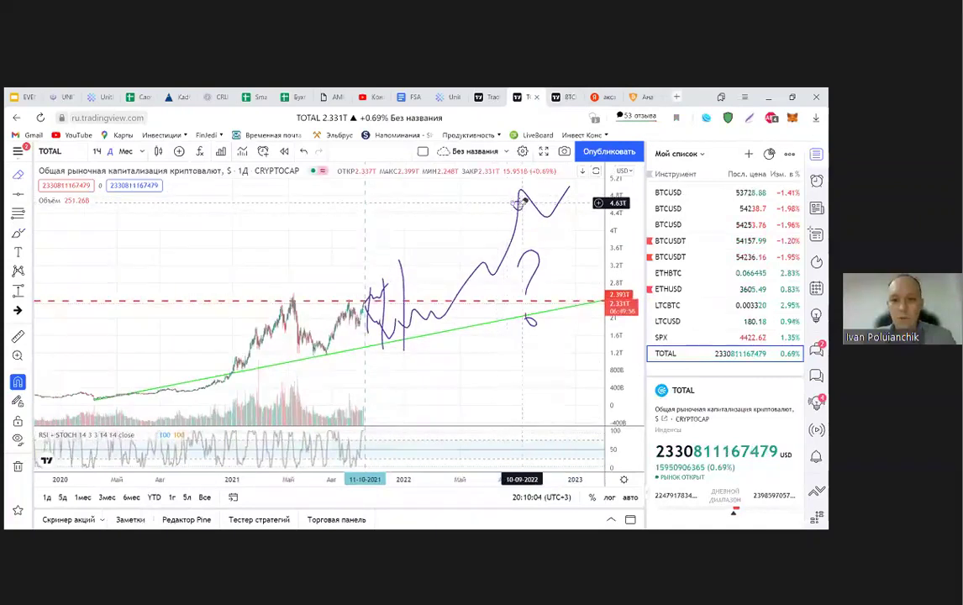
pyautogui.click(550, 202)
pyautogui.click(528, 271)
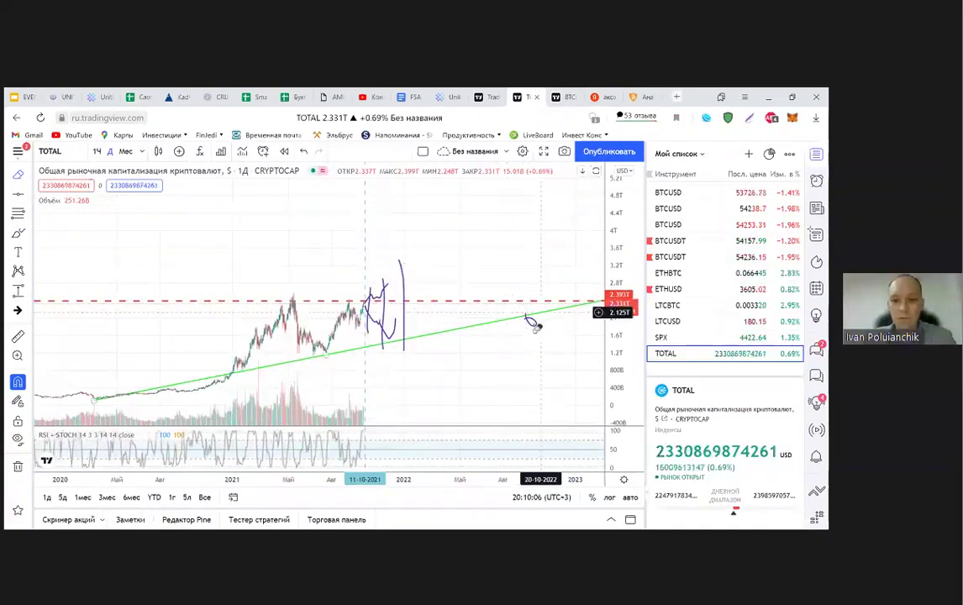
pyautogui.click(531, 319)
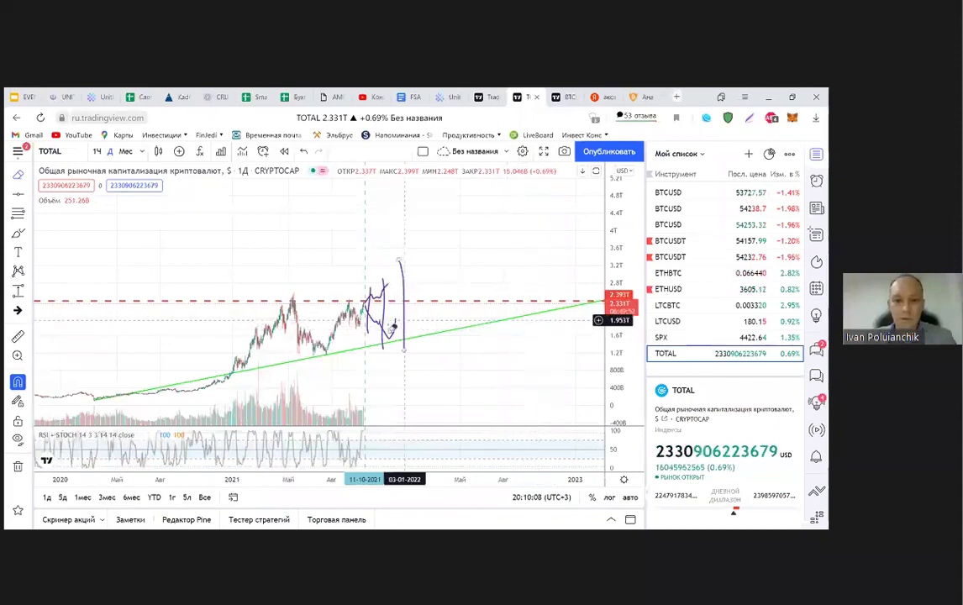
pyautogui.click(401, 326)
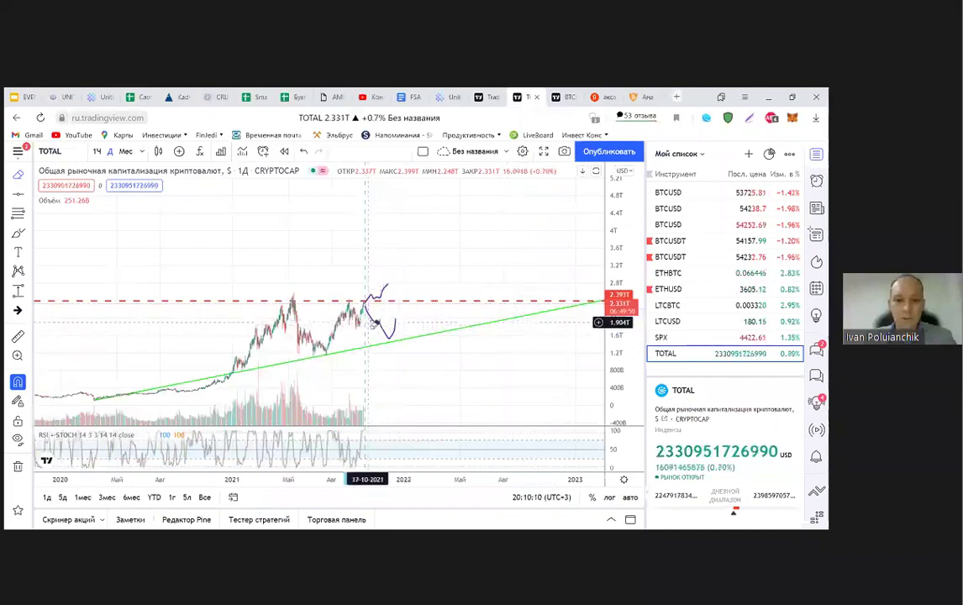
pyautogui.click(376, 324)
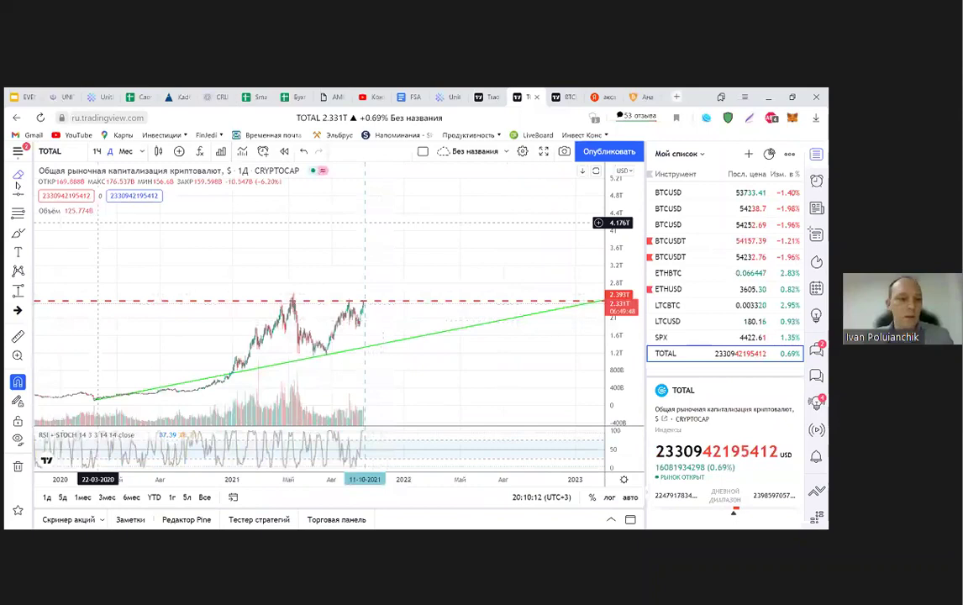
pyautogui.click(28, 174)
pyautogui.click(80, 178)
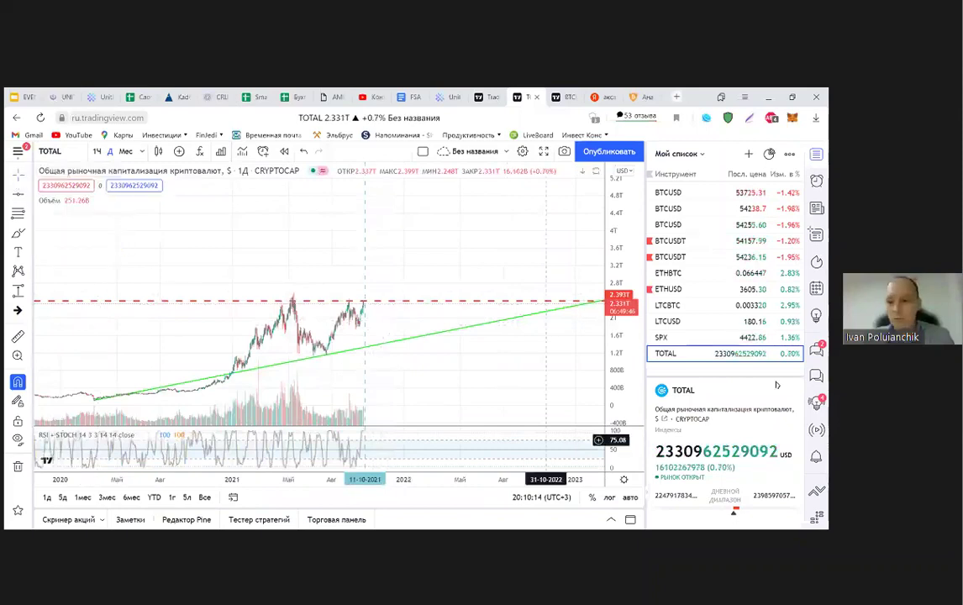
# Show the hidden Crypto Smart Portfolio group from the object tree and enlarge its August–October 2021 annotations on the chart.
pyautogui.click(816, 491)
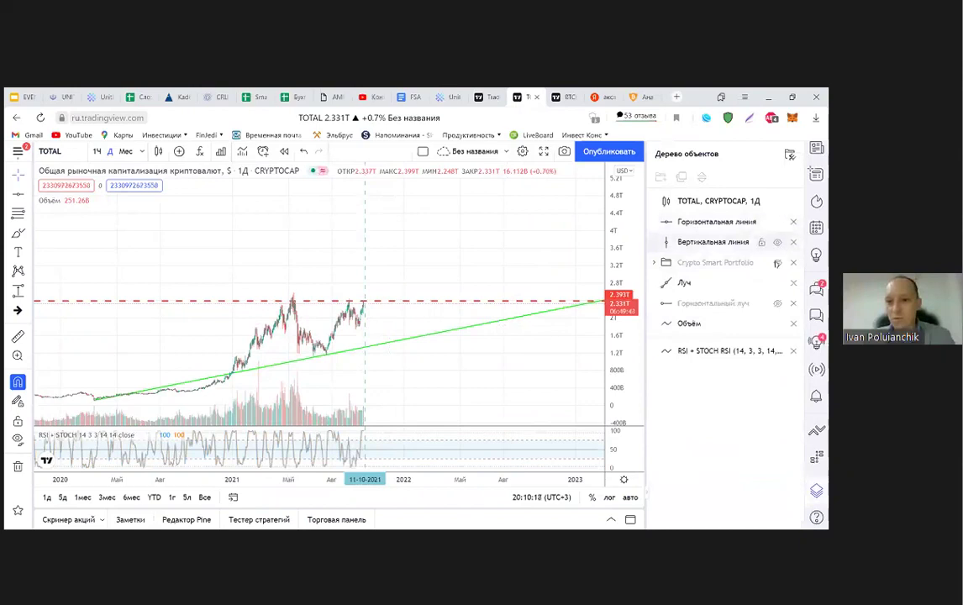
pyautogui.click(777, 262)
pyautogui.scroll(8, 334, 330)
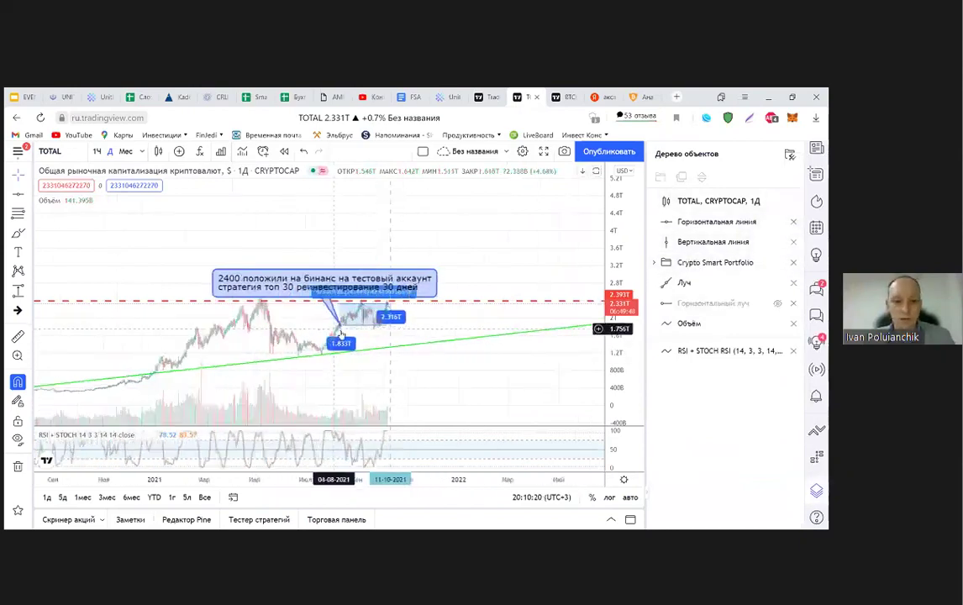
pyautogui.scroll(5, 528, 267)
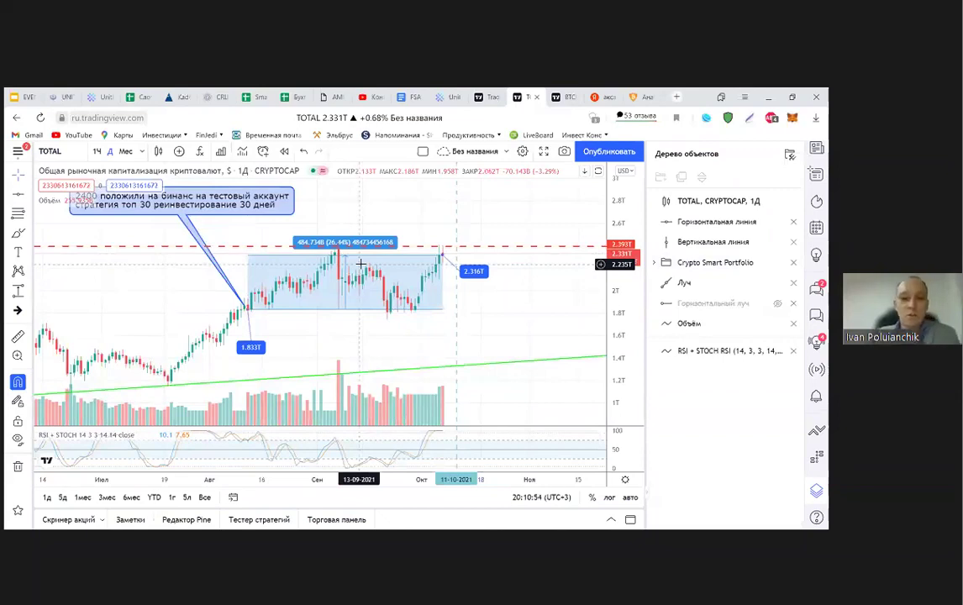
# Circle the May 2021 peak and the November 2020 start of the rally with the Brush, deleting the stray diagonal stroke.
pyautogui.scroll(-3, 362, 268)
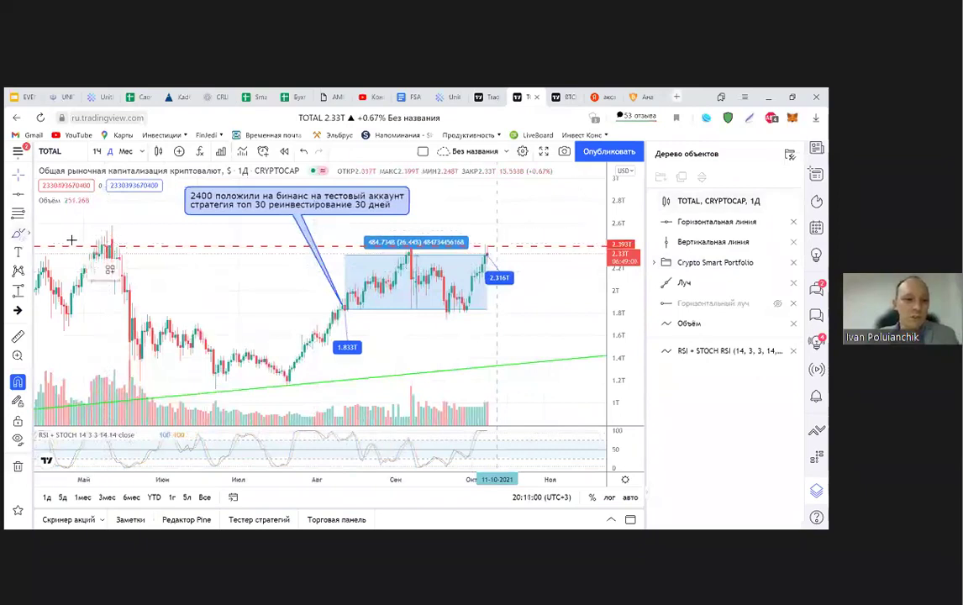
pyautogui.moveTo(110, 236)
pyautogui.mouseDown()
pyautogui.moveTo(123, 240)
pyautogui.moveTo(111, 235)
pyautogui.mouseUp()
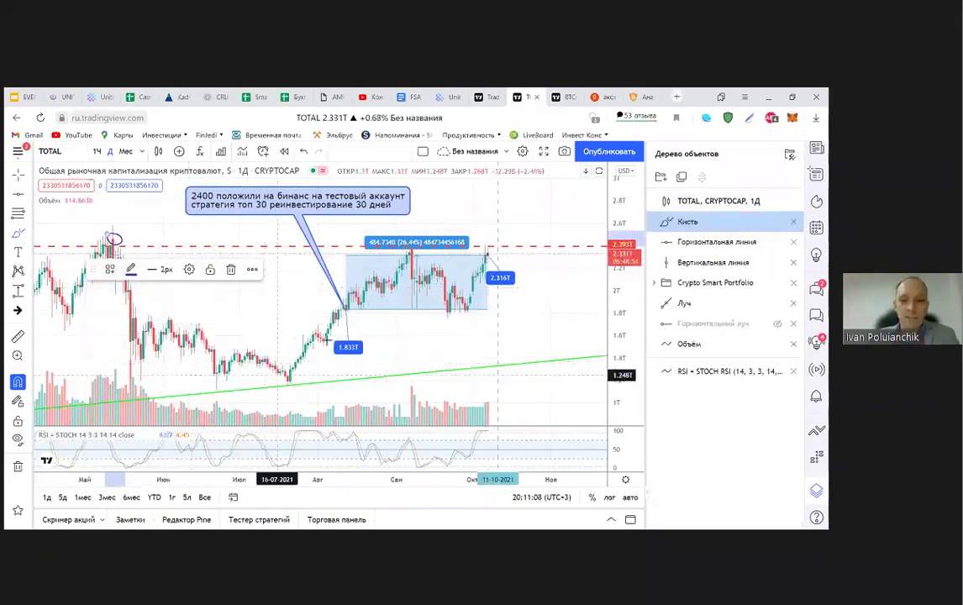
pyautogui.scroll(-5, 424, 277)
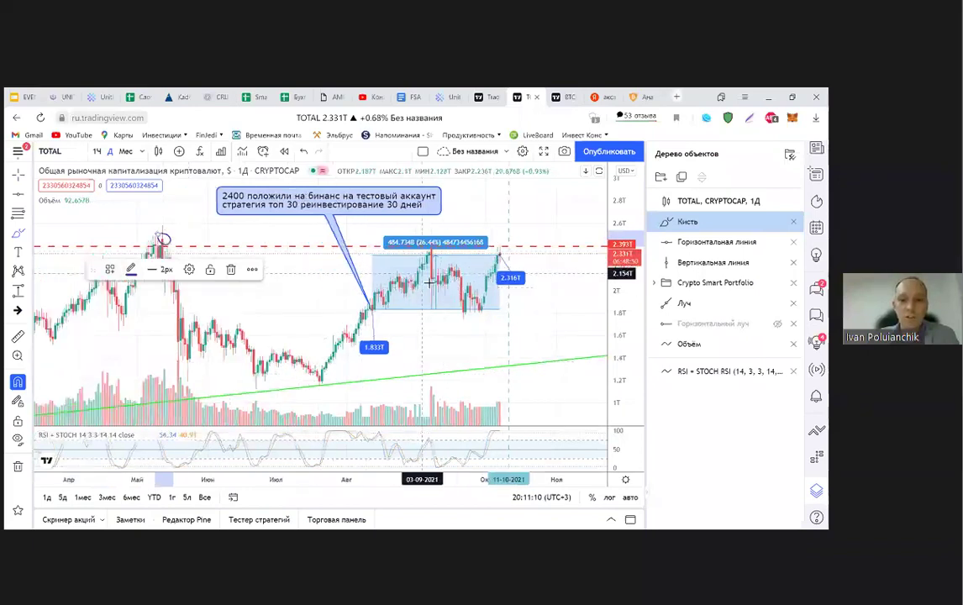
pyautogui.scroll(-5, 468, 372)
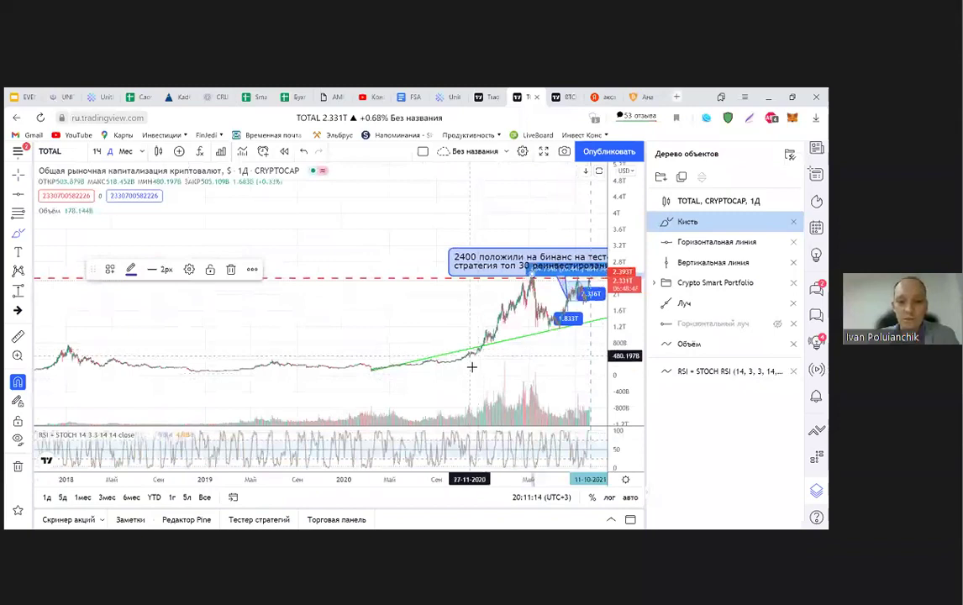
pyautogui.scroll(5, 439, 374)
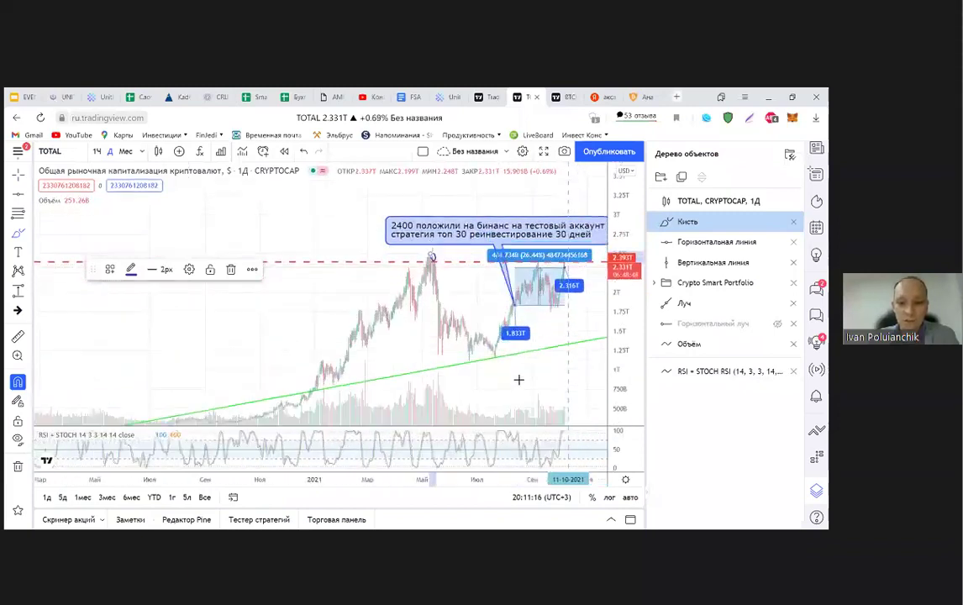
pyautogui.moveTo(517, 384)
pyautogui.mouseDown()
pyautogui.moveTo(545, 277)
pyautogui.moveTo(556, 283)
pyautogui.mouseUp()
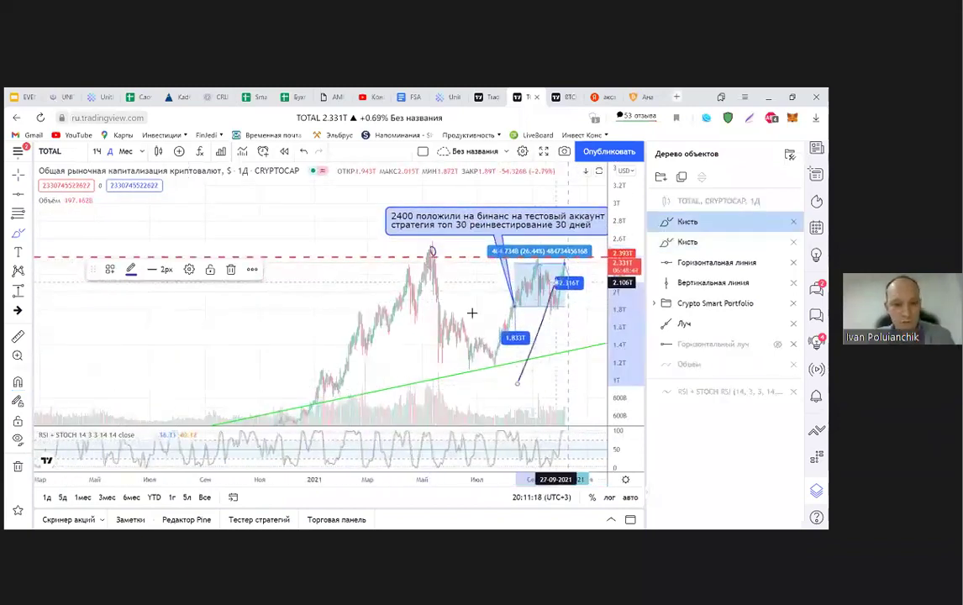
pyautogui.press('Delete')
pyautogui.moveTo(260, 389)
pyautogui.mouseDown()
pyautogui.moveTo(275, 397)
pyautogui.moveTo(257, 385)
pyautogui.mouseUp()
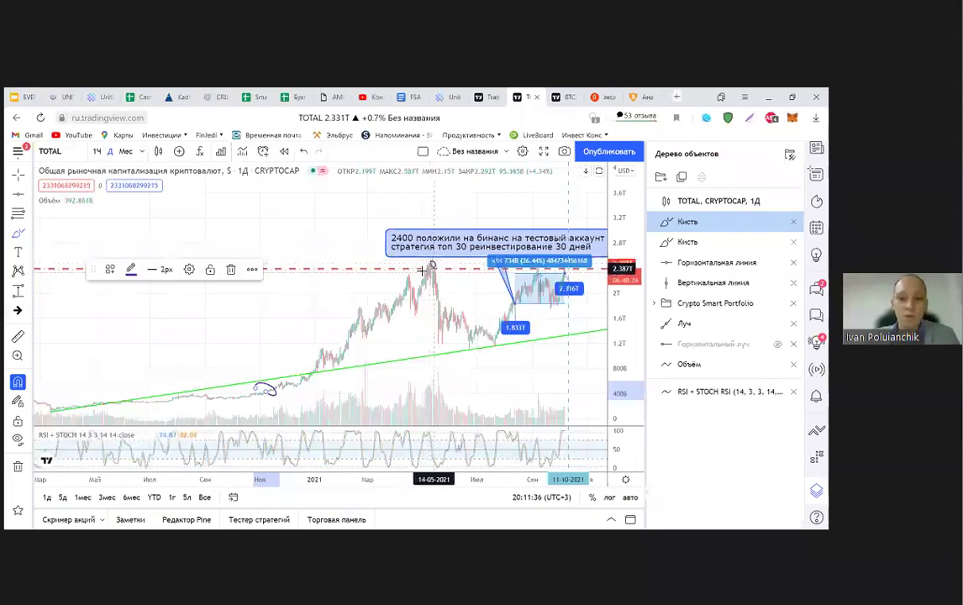
# Examine the marked August–October 2021 price range against the circled May peak and the rising green trend line.
pyautogui.scroll(4, 431, 263)
pyautogui.moveTo(626, 342); pyautogui.dragTo(606, 347)
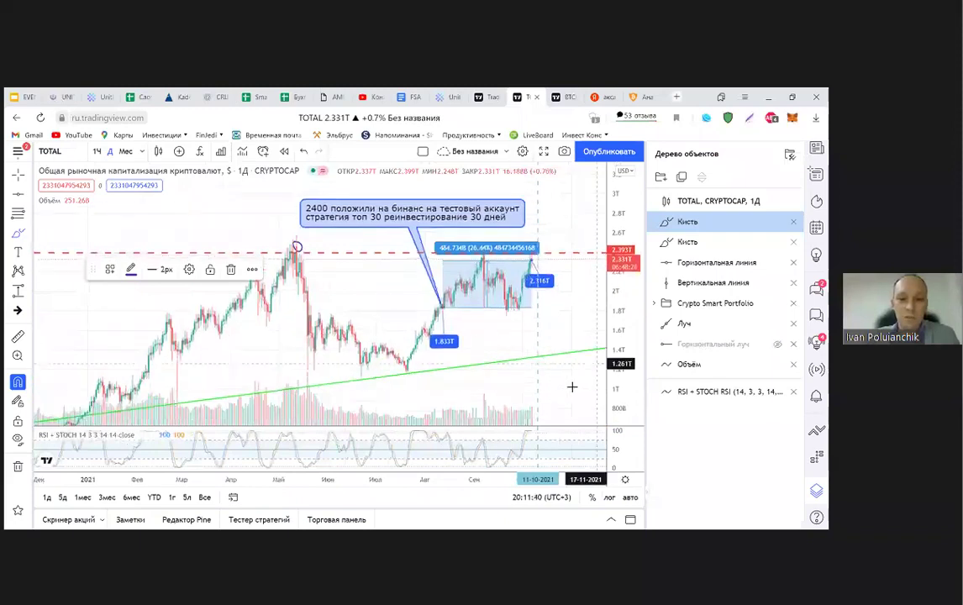
pyautogui.scroll(2, 554, 383)
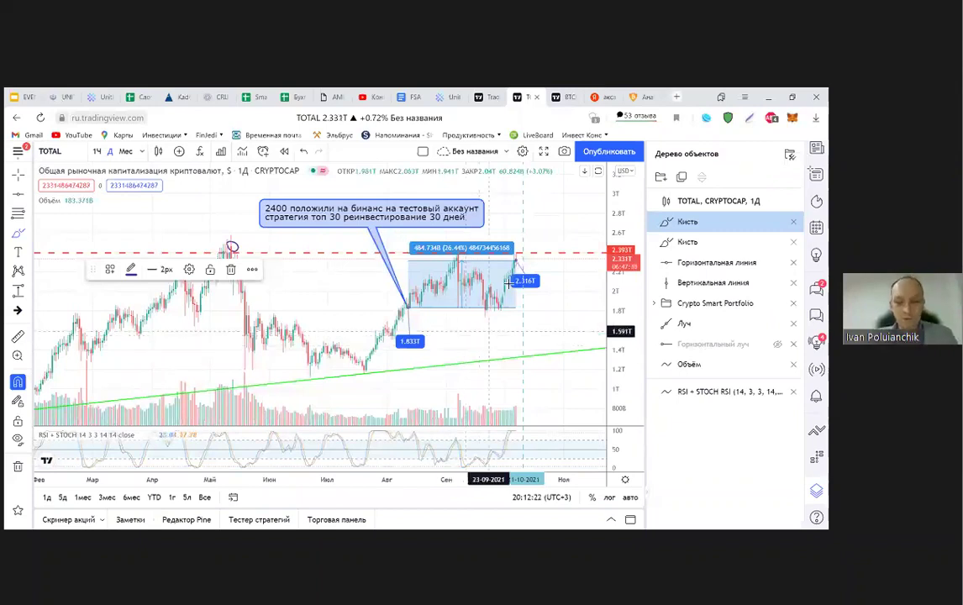
pyautogui.scroll(-3, 500, 311)
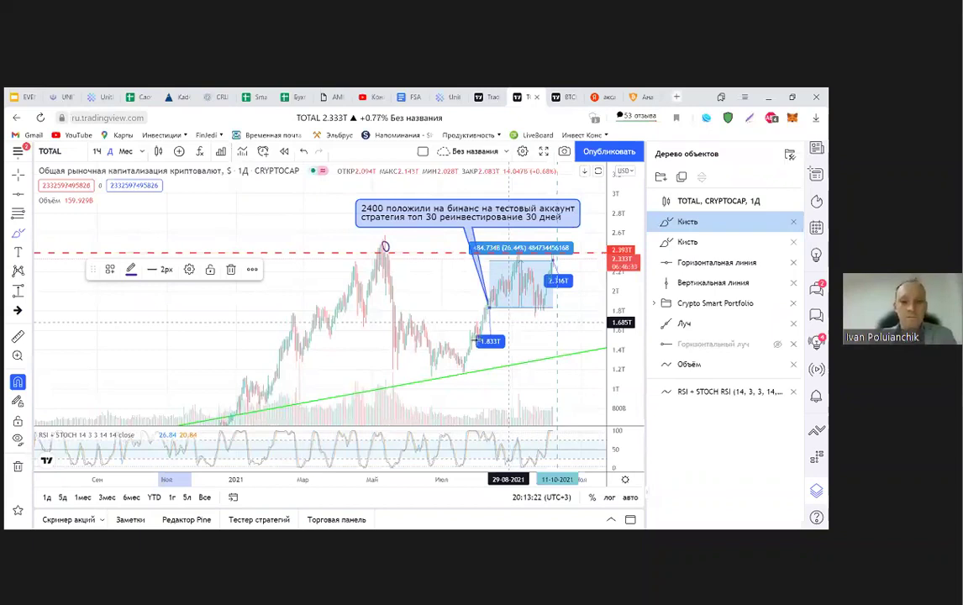
pyautogui.scroll(3, 482, 329)
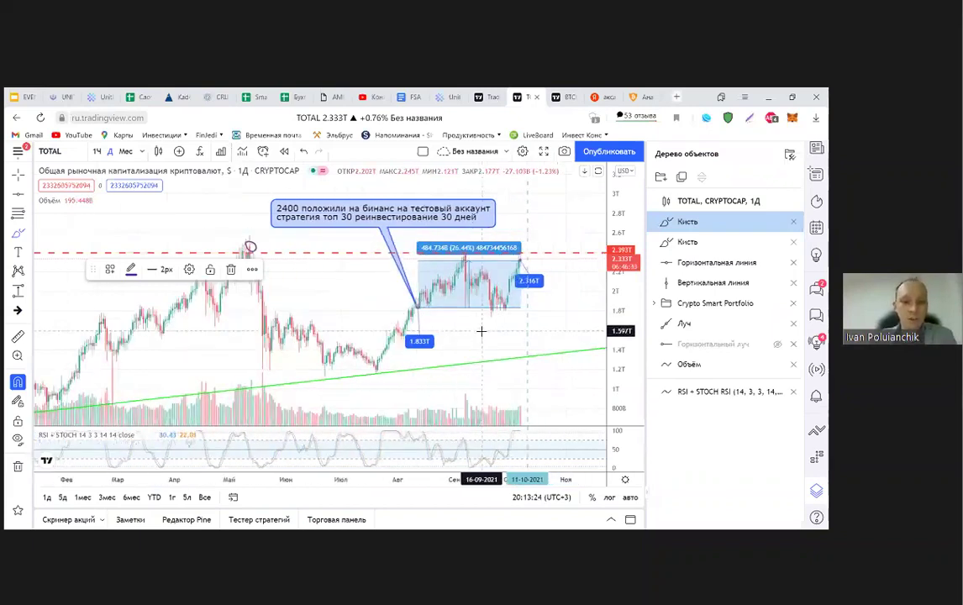
pyautogui.scroll(2, 482, 330)
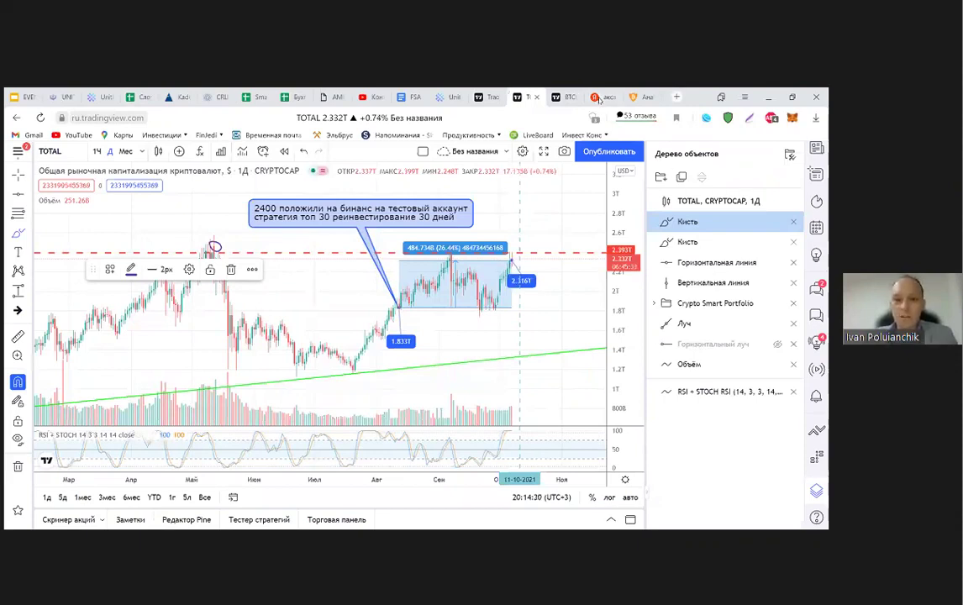
# Open the bits.media article on restricting unqualified investors' crypto investments and read its headline and opening paragraphs.
pyautogui.click(599, 97)
pyautogui.click(645, 98)
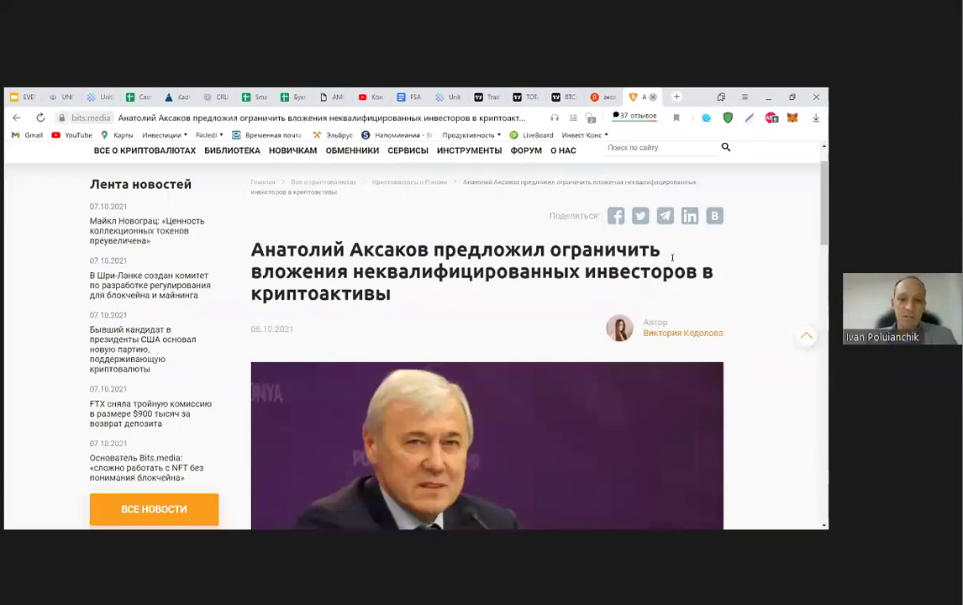
pyautogui.moveTo(298, 249); pyautogui.dragTo(406, 250)
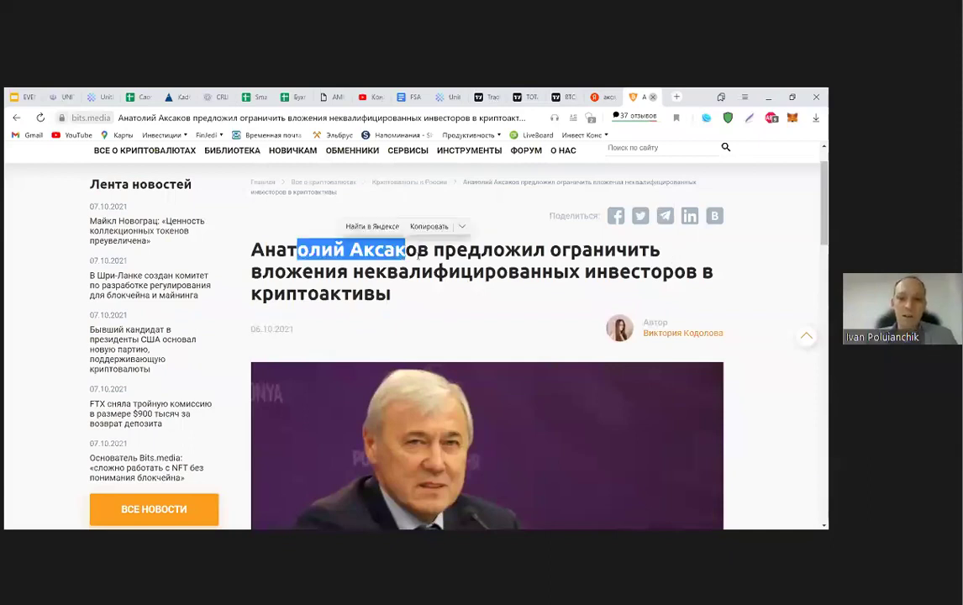
pyautogui.scroll(-1, 449, 260)
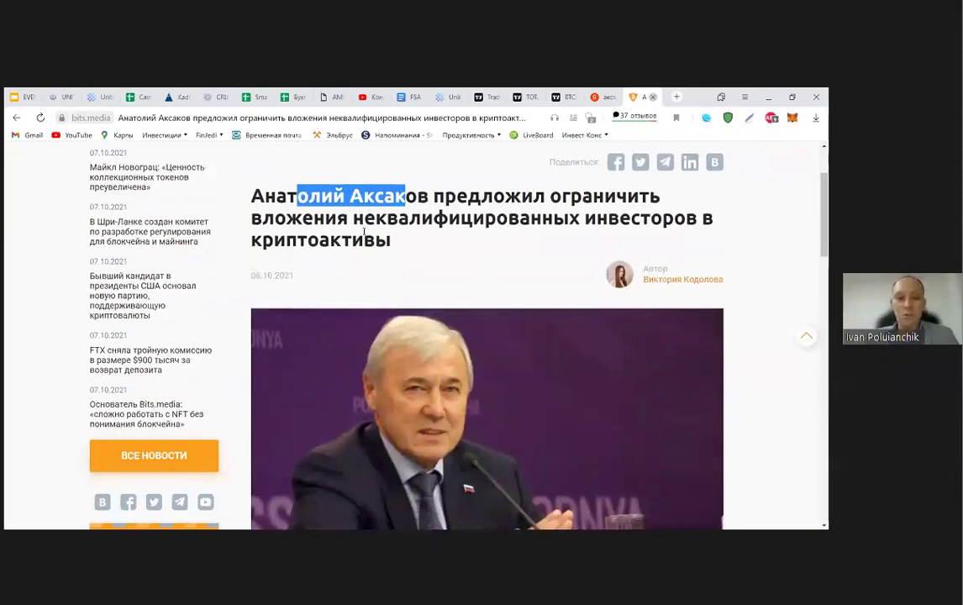
pyautogui.scroll(-1, 363, 231)
pyautogui.scroll(-3, 360, 233)
pyautogui.scroll(4, 275, 278)
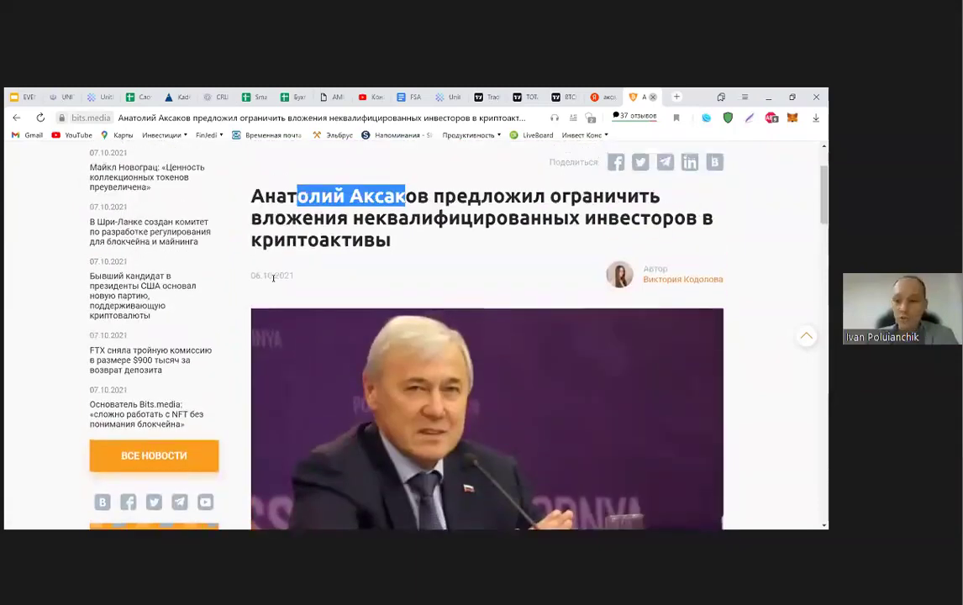
pyautogui.scroll(-4, 275, 278)
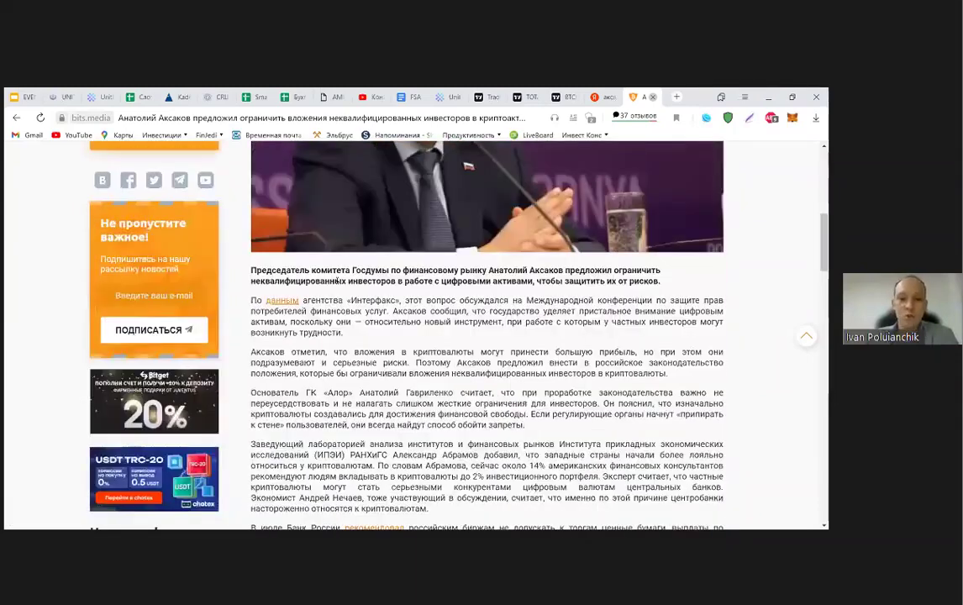
pyautogui.scroll(2, 353, 314)
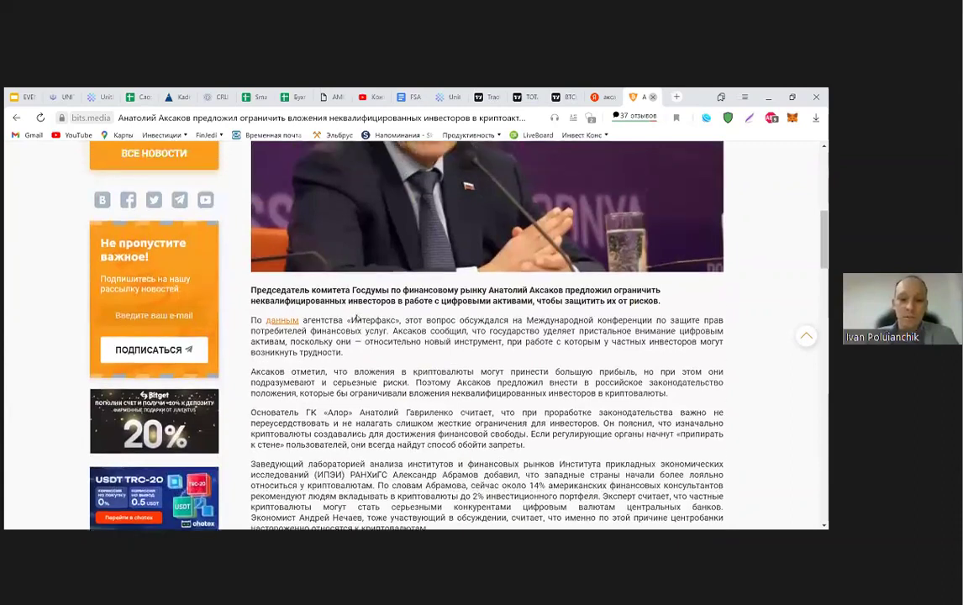
pyautogui.scroll(1, 389, 407)
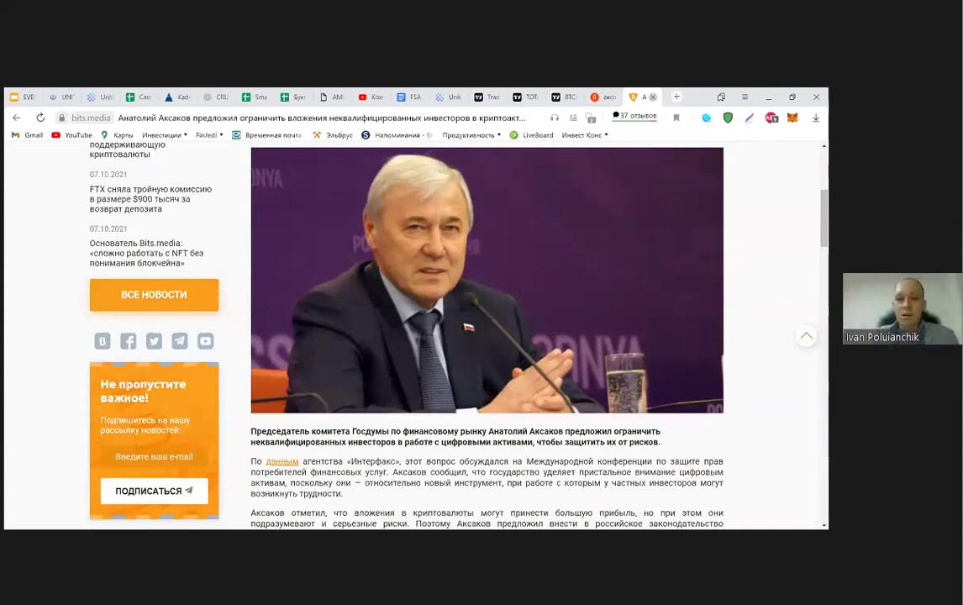
# Switch to the UnitEx exchange, open the account overview and highlight the 10000.00 USD limit in the current trading volume.
pyautogui.click(445, 97)
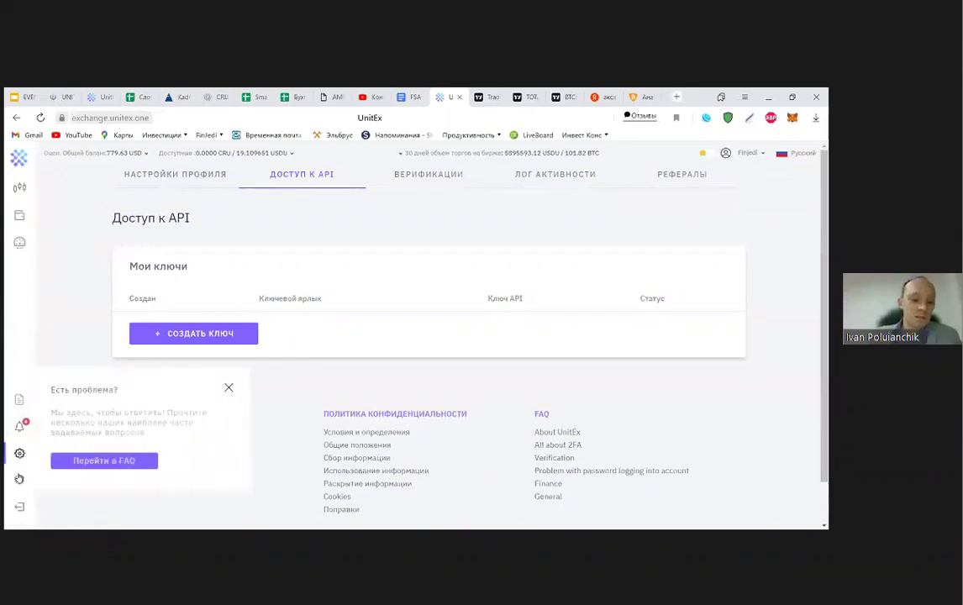
pyautogui.click(19, 242)
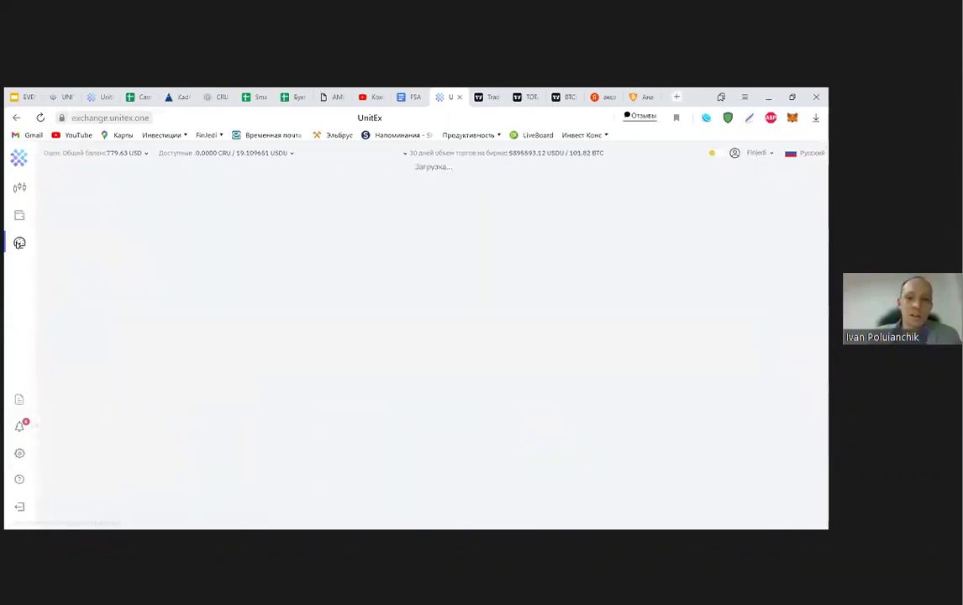
pyautogui.scroll(-1, 327, 286)
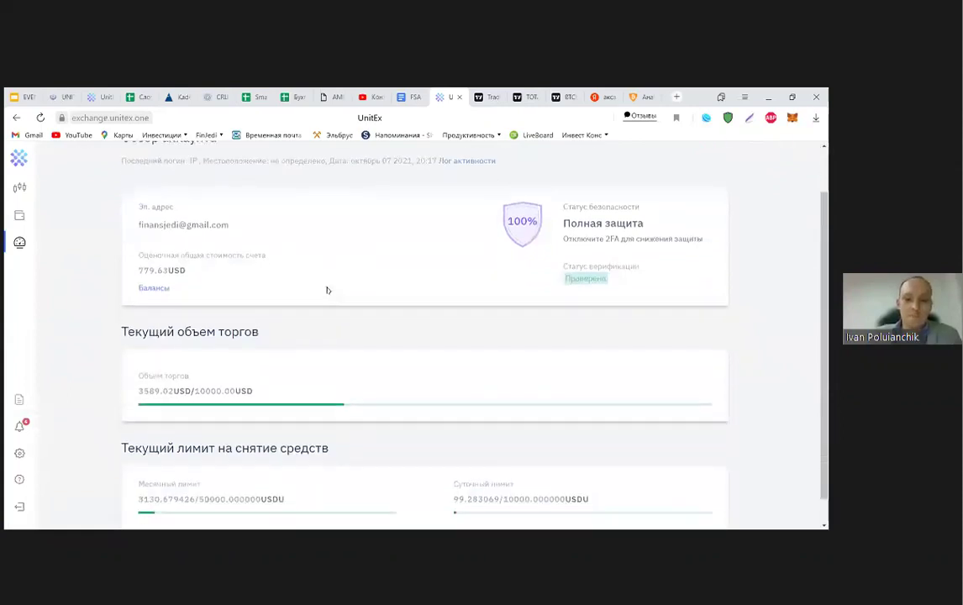
pyautogui.moveTo(195, 392); pyautogui.dragTo(222, 392)
pyautogui.keyDown('shift'); pyautogui.click(240, 392); pyautogui.keyUp('shift')
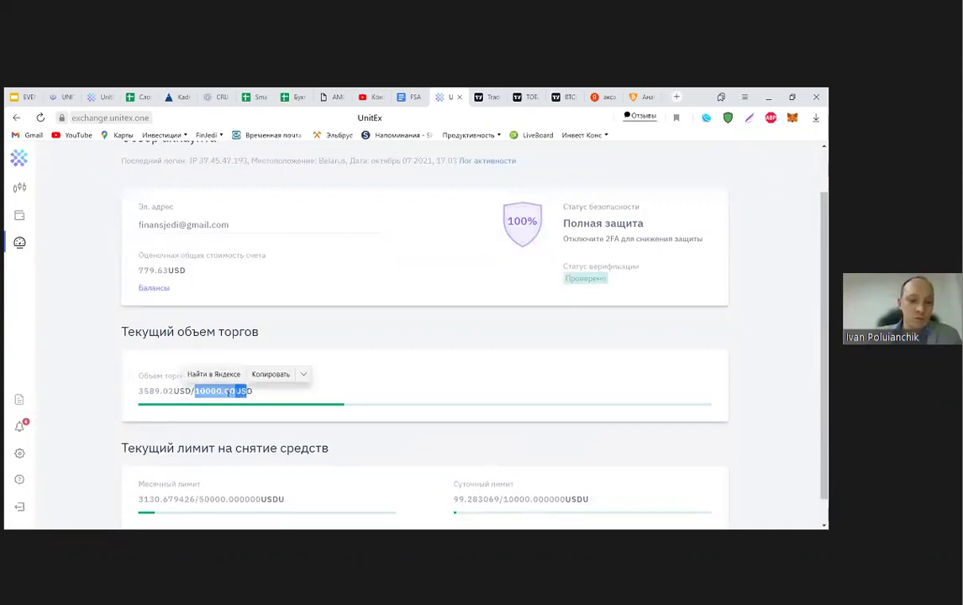
# Clear the trading volume highlight and switch to the TradingView chart of TOTAL crypto market capitalization.
pyautogui.click(226, 393)
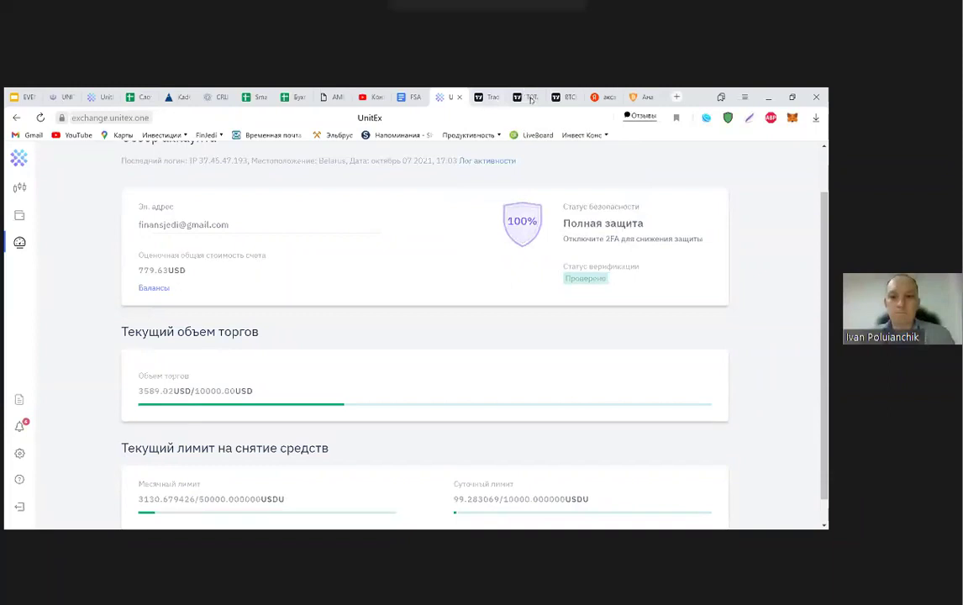
pyautogui.hotkey('ctrl', 'Tab')
pyautogui.hotkey('ctrl', 'Tab')
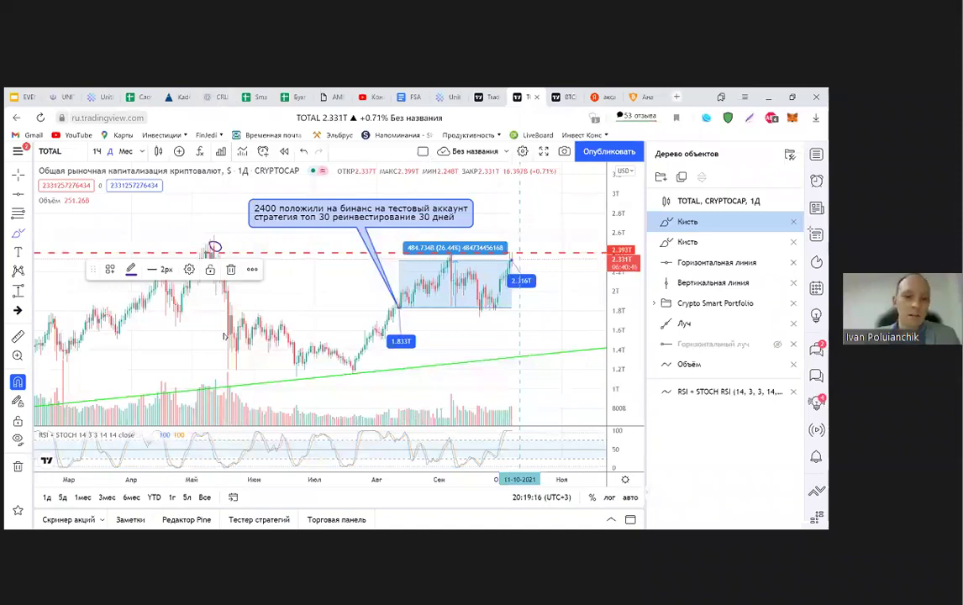
# Switch to the Kadex Smart Portfolio page and briefly highlight the total portfolio value.
pyautogui.hotkey('ctrl', '5')
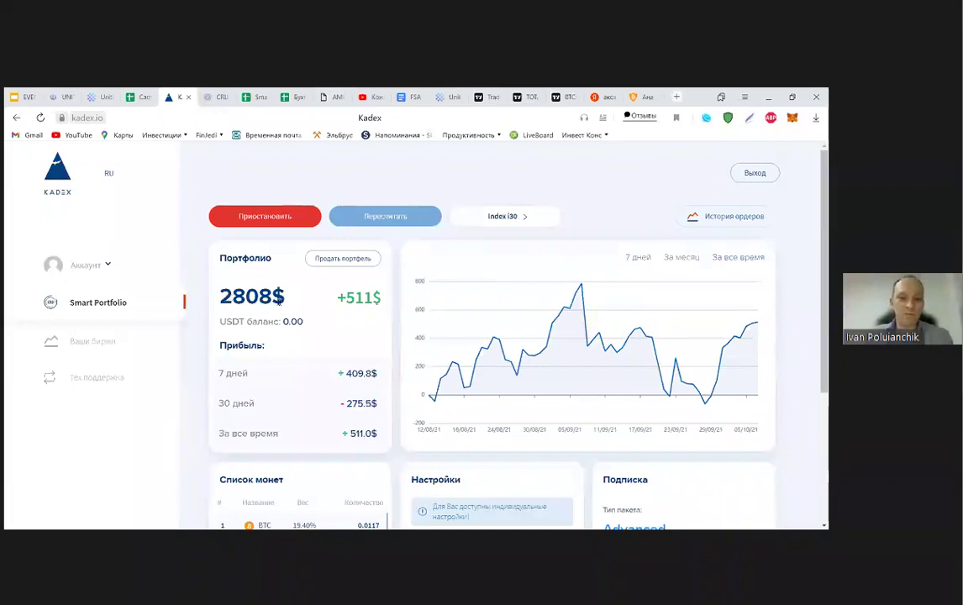
pyautogui.moveTo(221, 297); pyautogui.dragTo(283, 299)
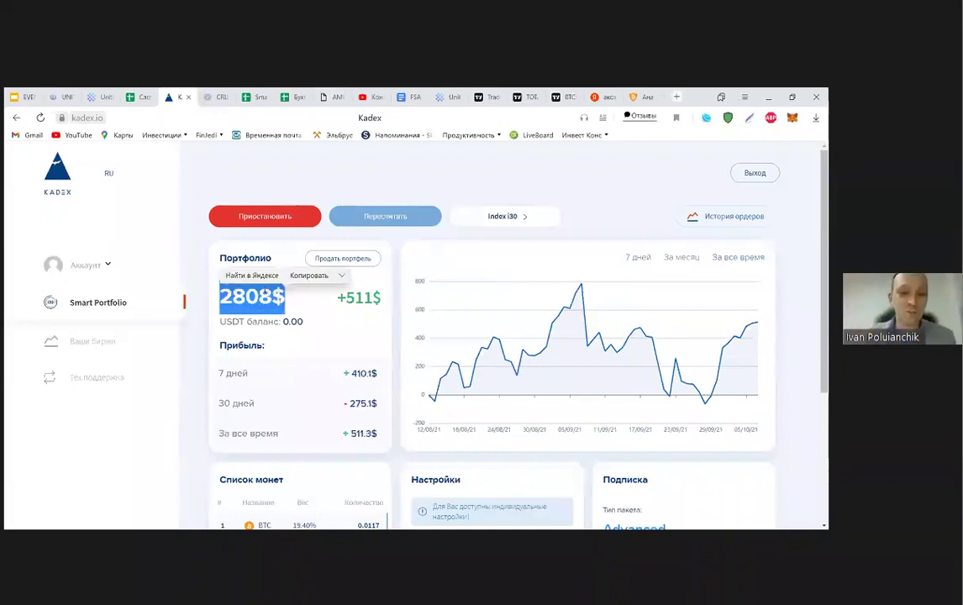
pyautogui.click(249, 266)
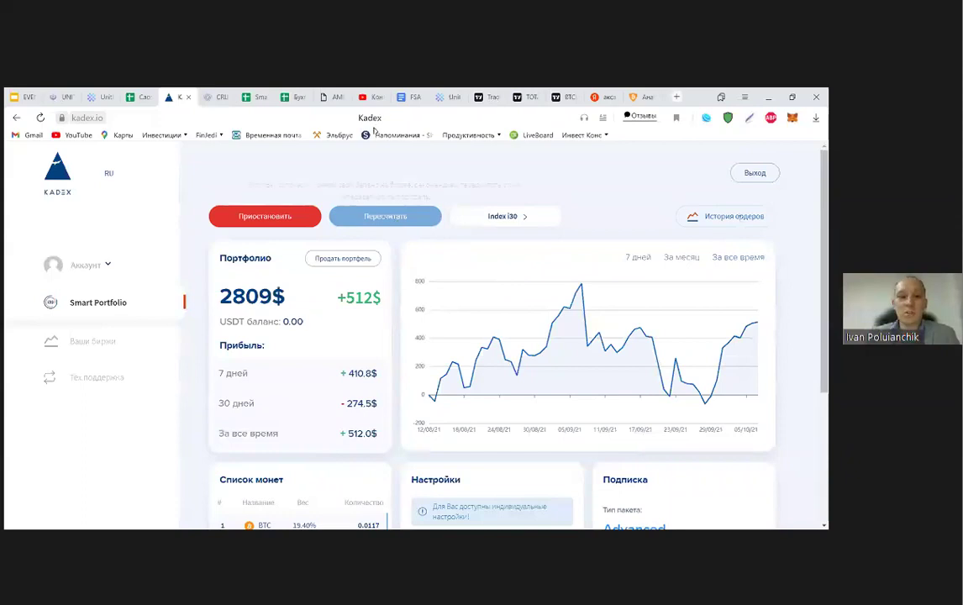
# Switch back to the UnitEx exchange and open the BTC-USDU pair in the trading terminal.
pyautogui.click(444, 96)
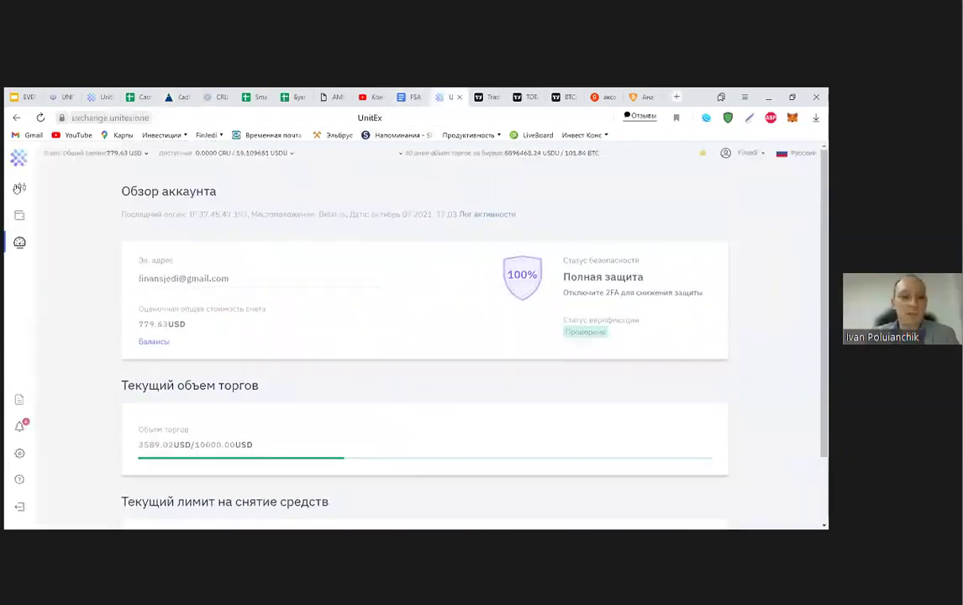
pyautogui.click(20, 187)
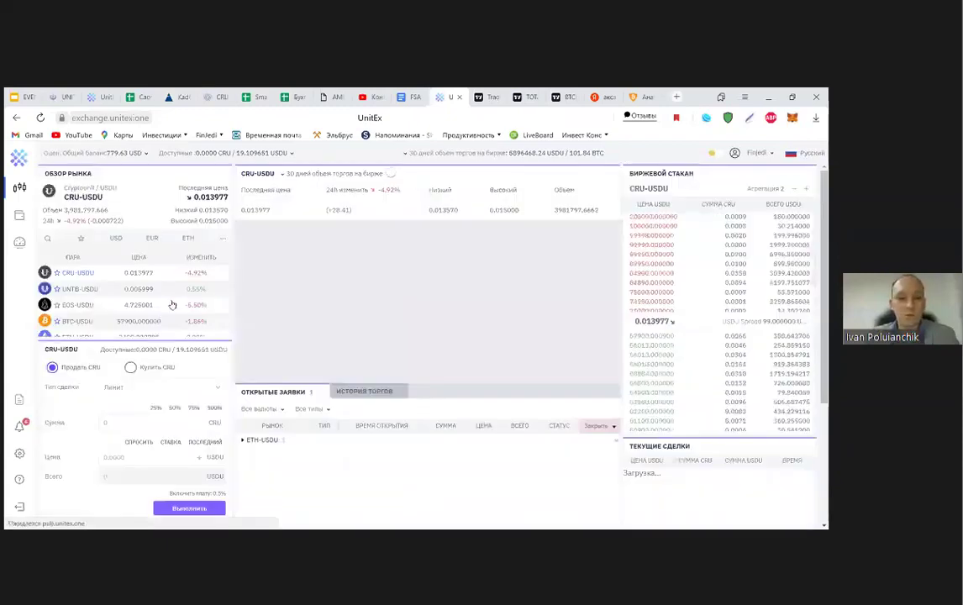
pyautogui.click(113, 321)
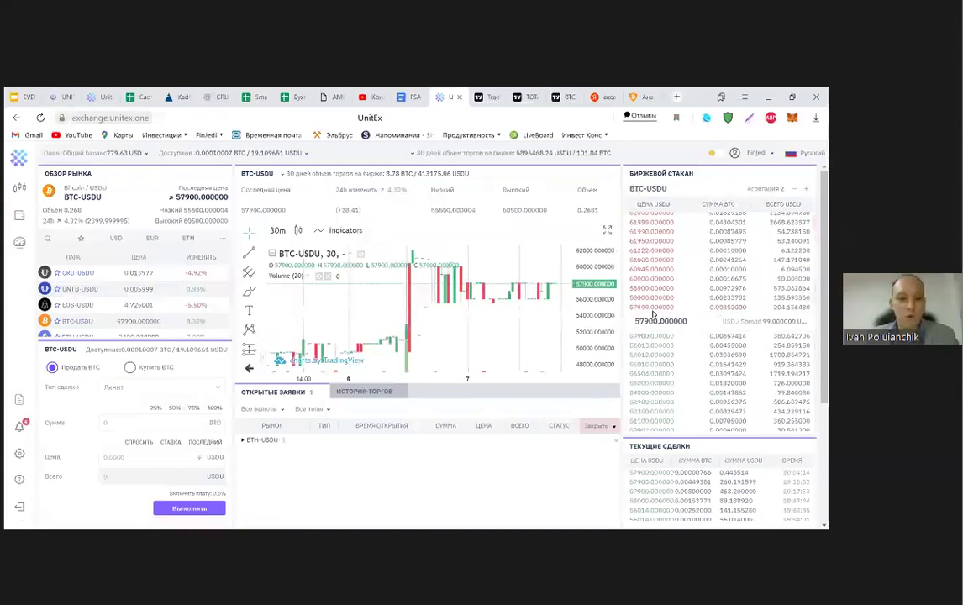
pyautogui.scroll(-5, 303, 285)
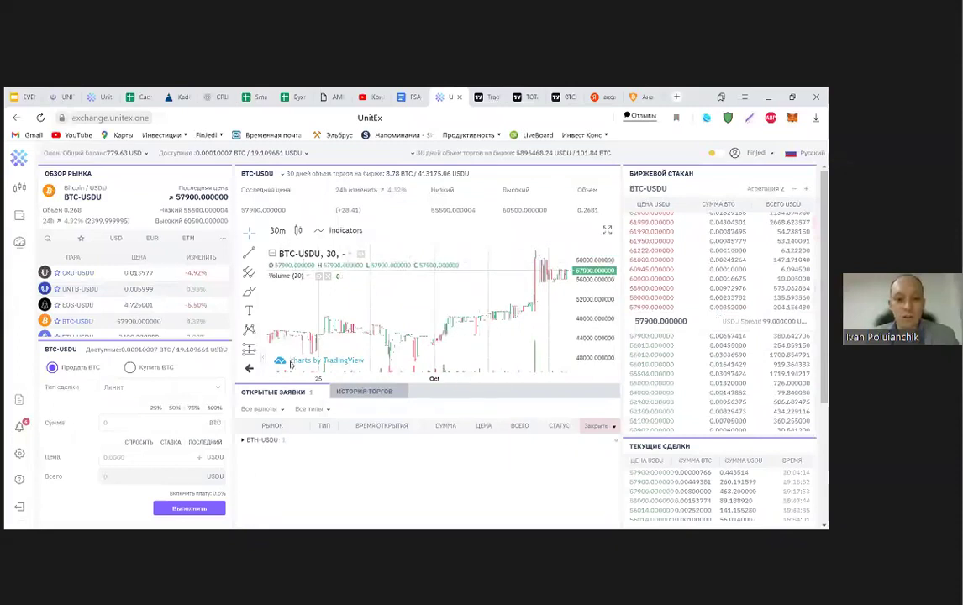
# Set the BTC-USDU chart interval to 1 day and show the September–October candles.
pyautogui.click(277, 230)
pyautogui.scroll(-2, 288, 363)
pyautogui.click(285, 361)
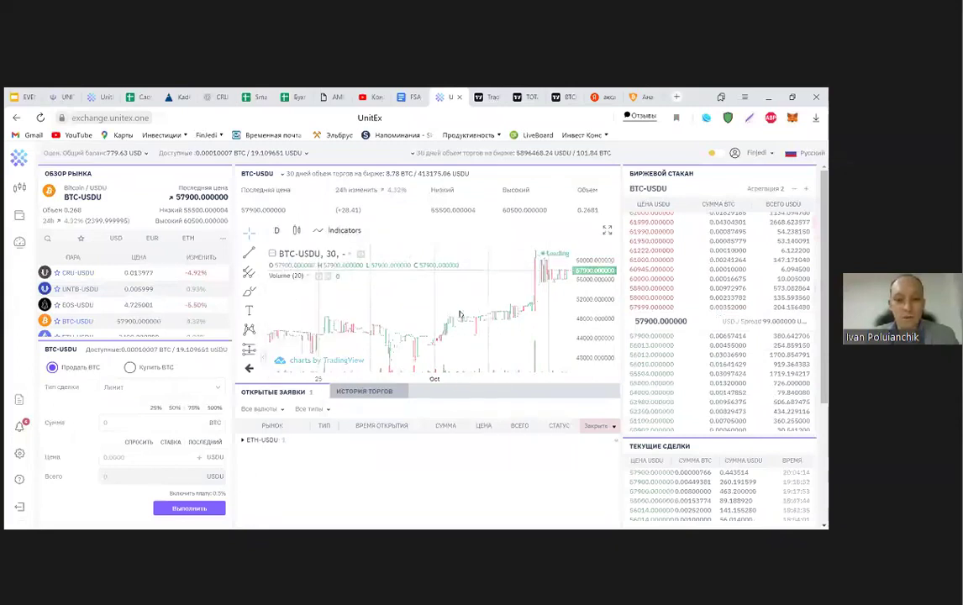
pyautogui.scroll(3, 475, 320)
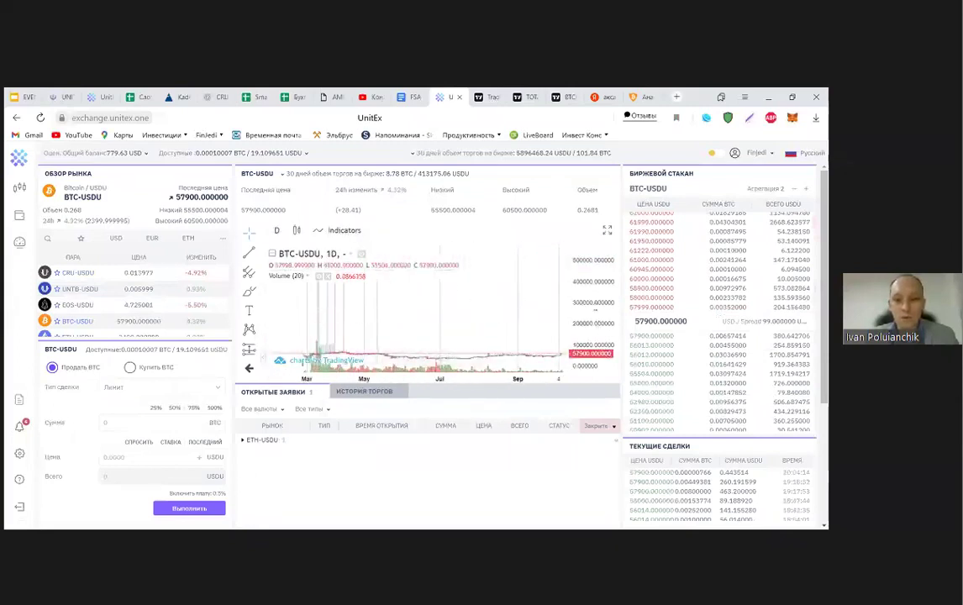
pyautogui.scroll(3, 519, 332)
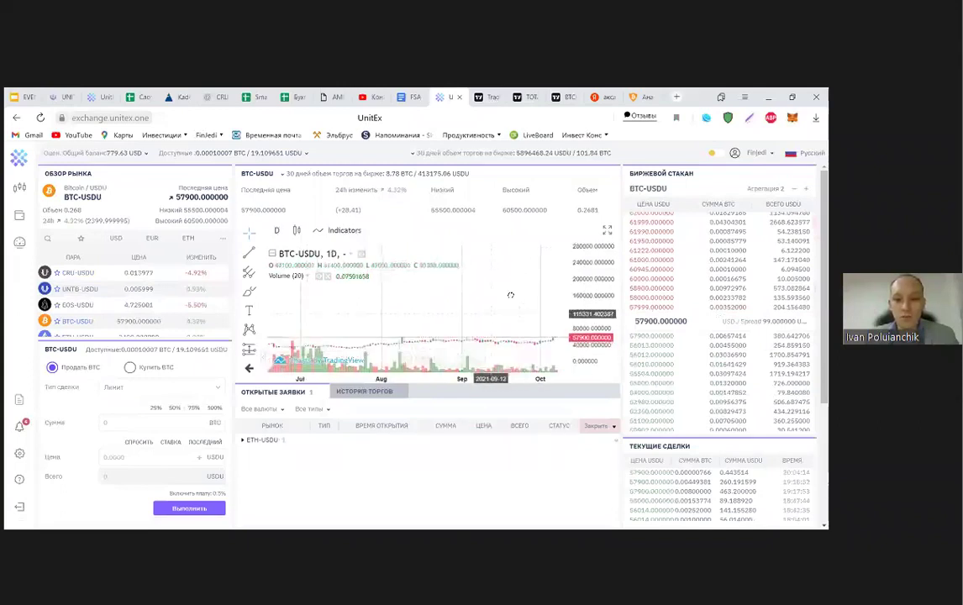
pyautogui.scroll(3, 527, 285)
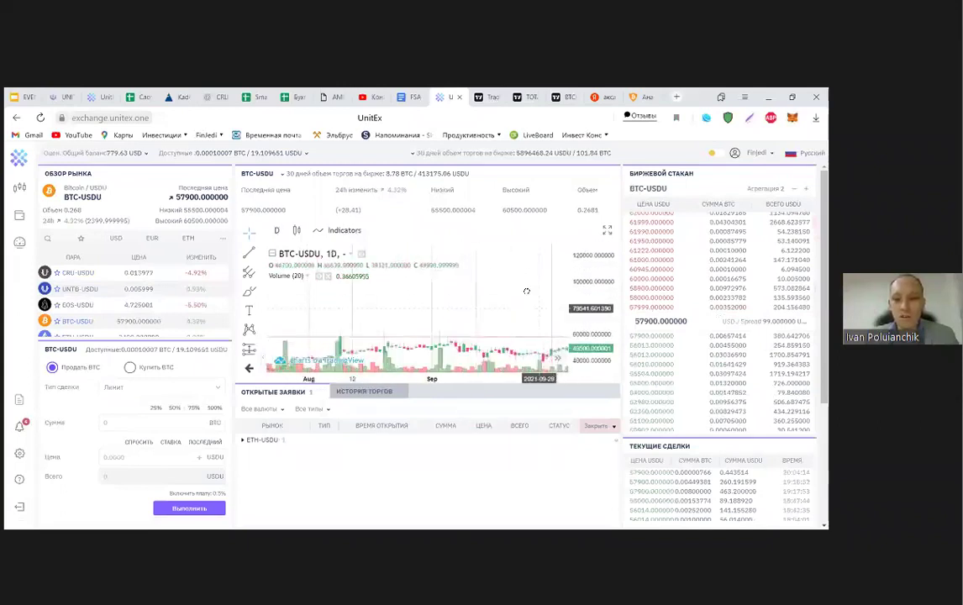
pyautogui.scroll(3, 456, 313)
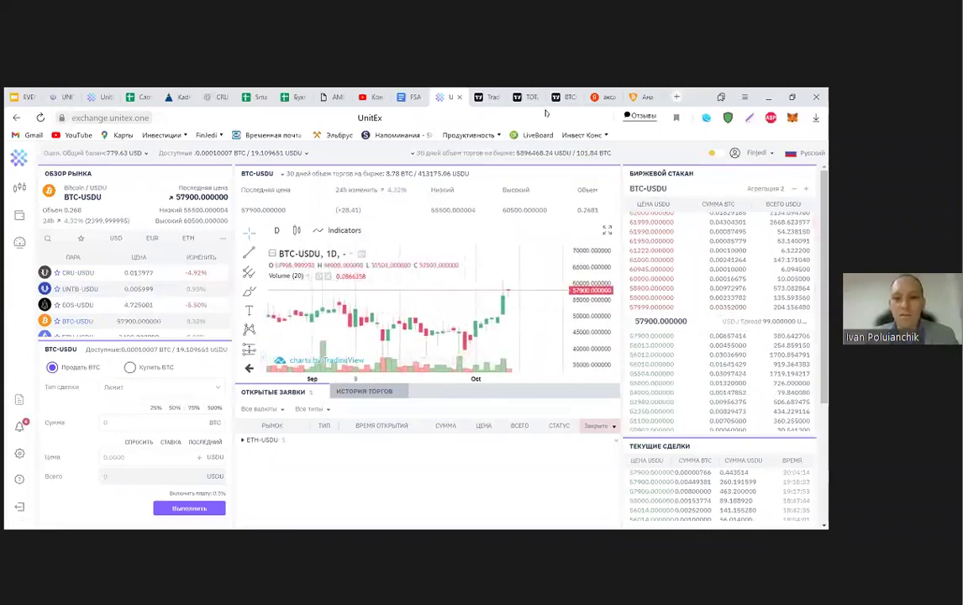
# Check BTCUSD on TradingView for comparison, return to UnitEx and review the BTC-USDU order book at aggregation 4.
pyautogui.click(561, 97)
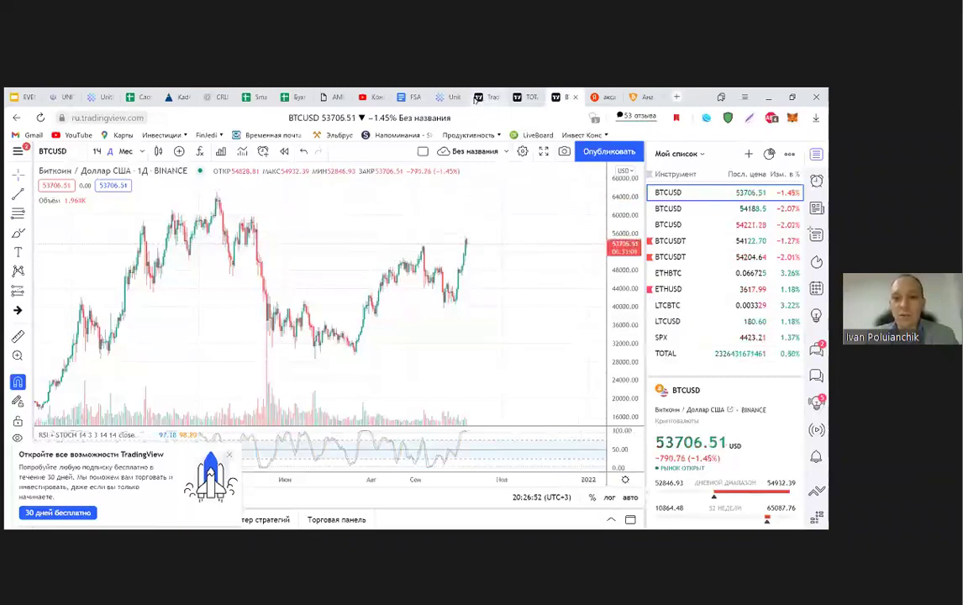
pyautogui.click(444, 96)
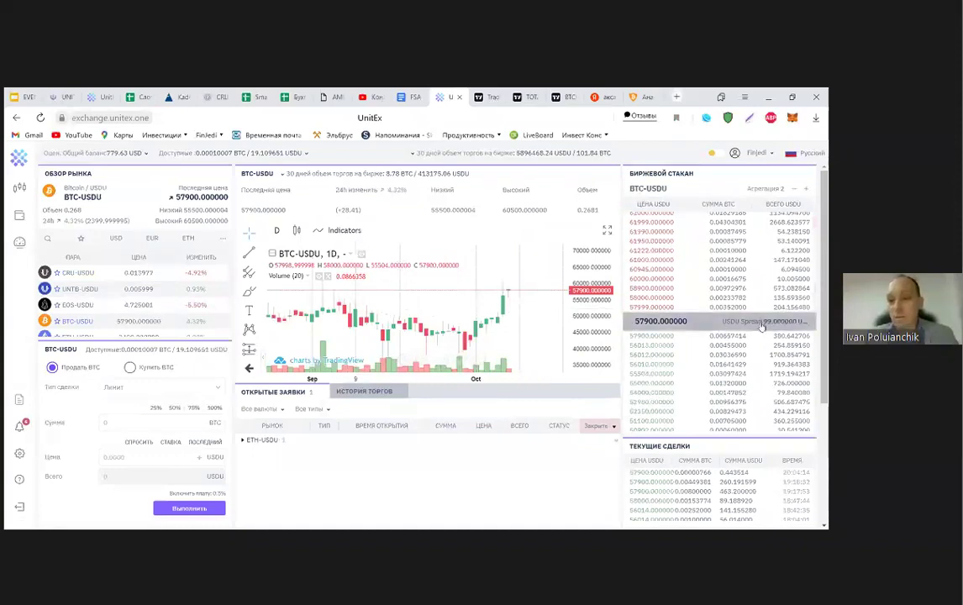
pyautogui.click(804, 194)
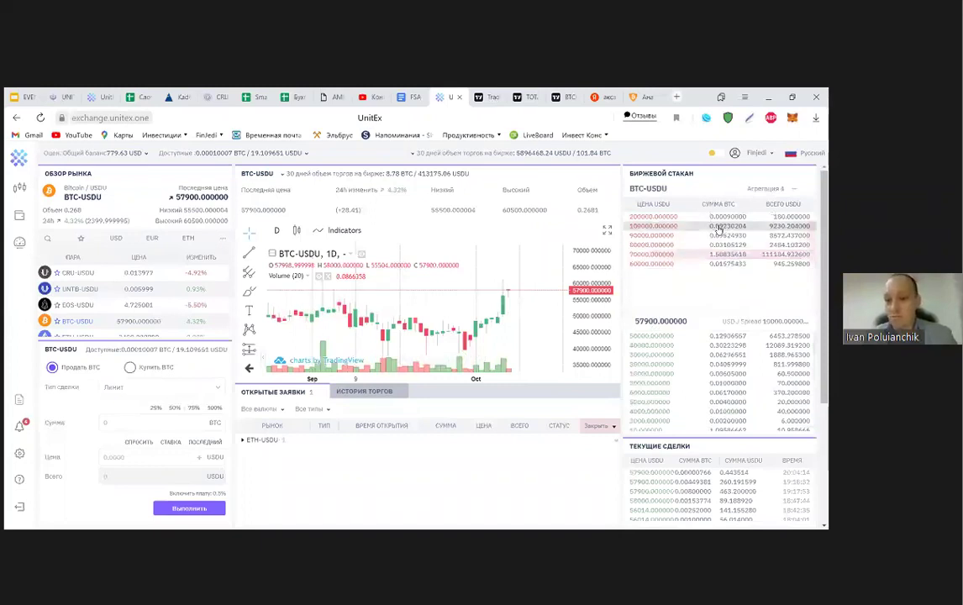
pyautogui.scroll(-3, 729, 378)
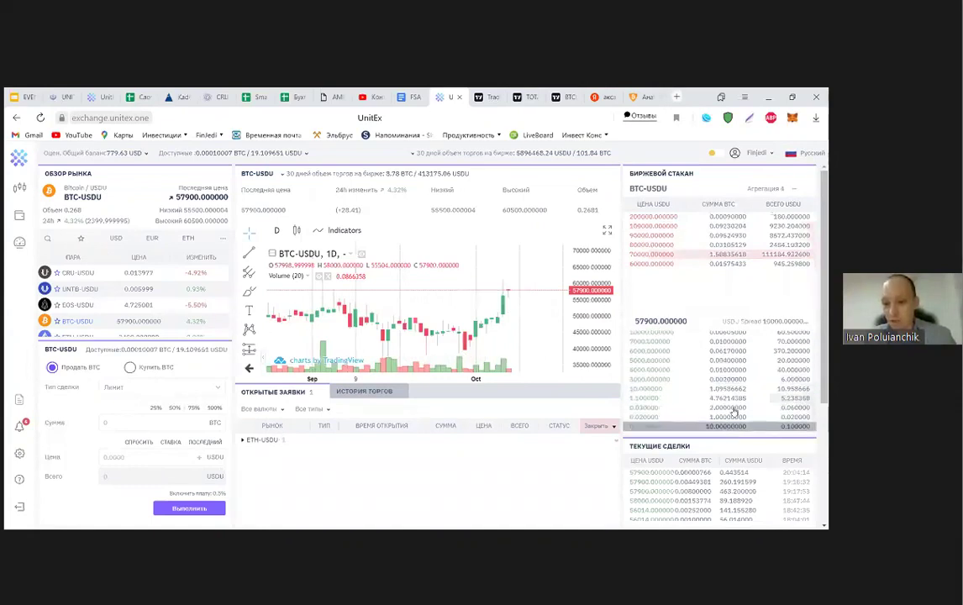
pyautogui.scroll(3, 727, 390)
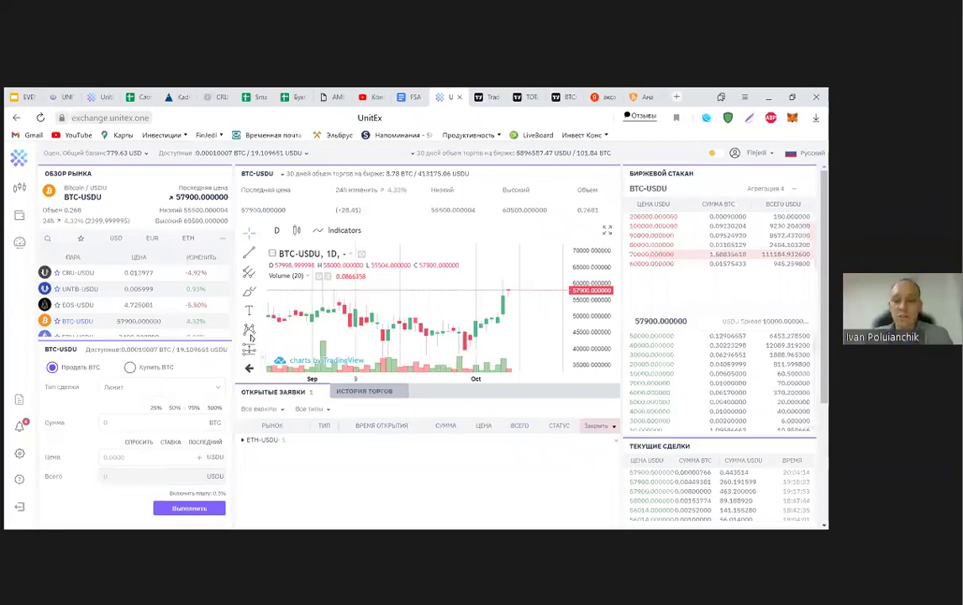
# Open the CRU-USDU pair from the market overview and set its order book aggregation to 3.
pyautogui.scroll(-3, 115, 311)
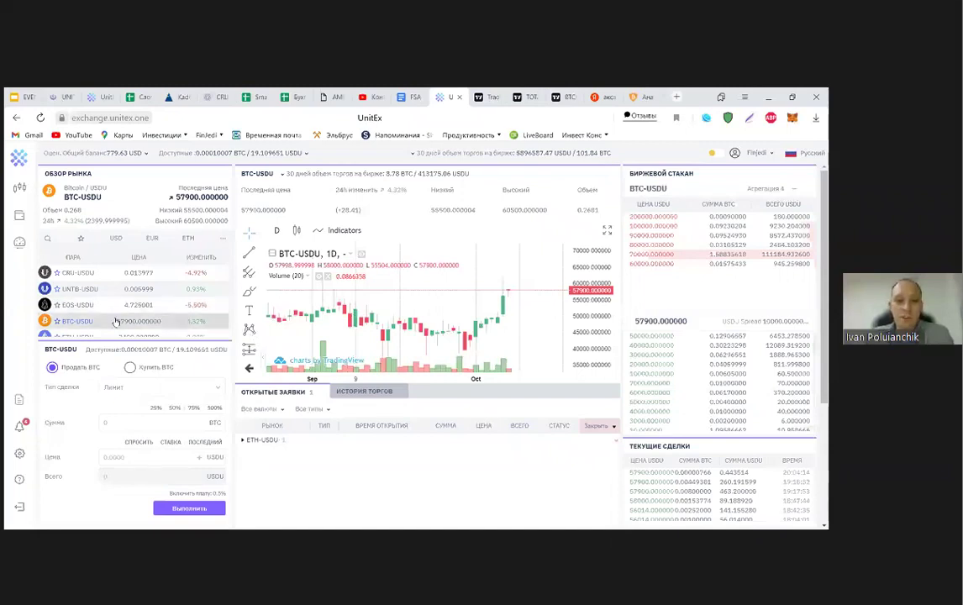
pyautogui.scroll(3, 114, 319)
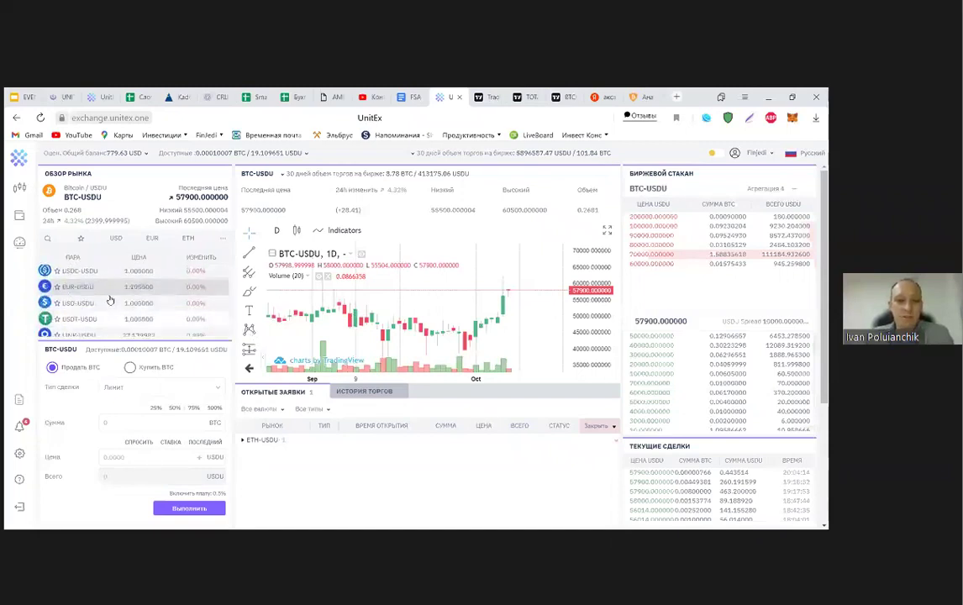
pyautogui.scroll(2, 110, 294)
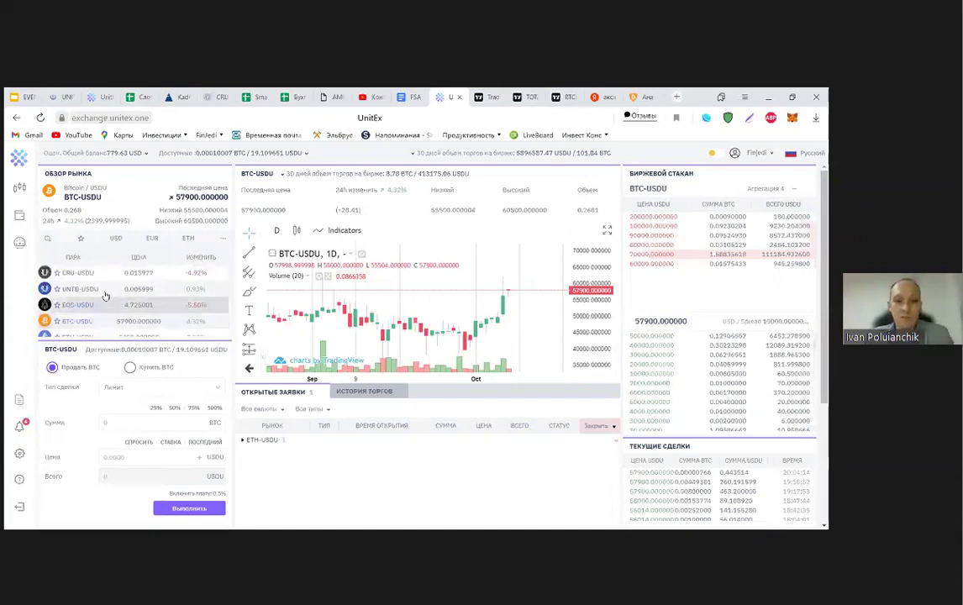
pyautogui.click(100, 272)
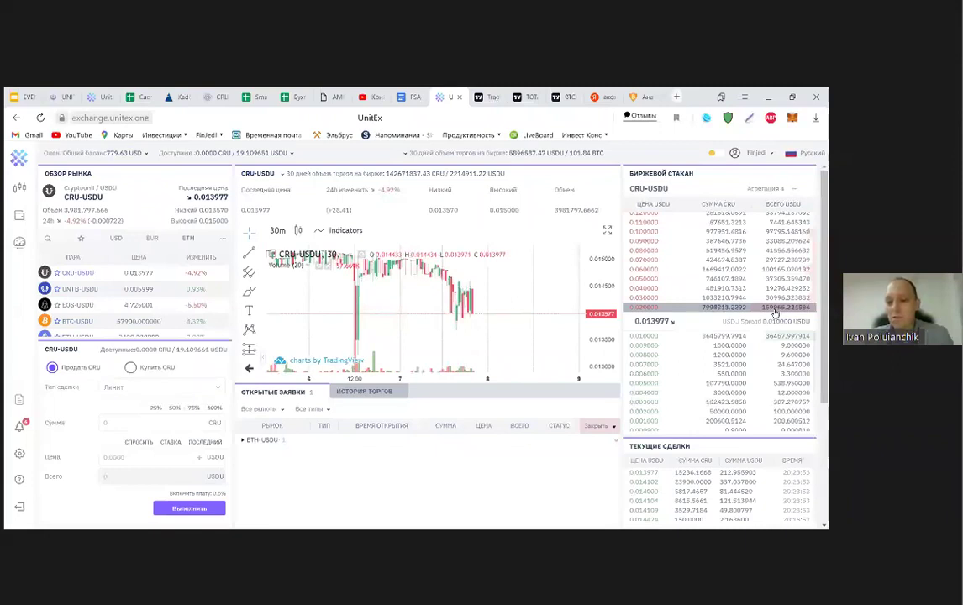
pyautogui.click(792, 193)
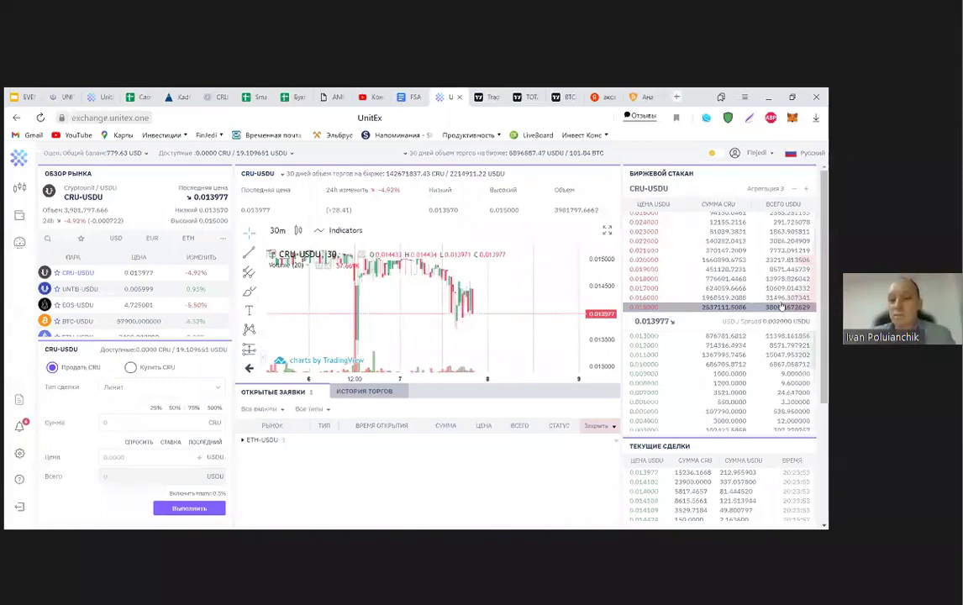
pyautogui.scroll(-3, 490, 300)
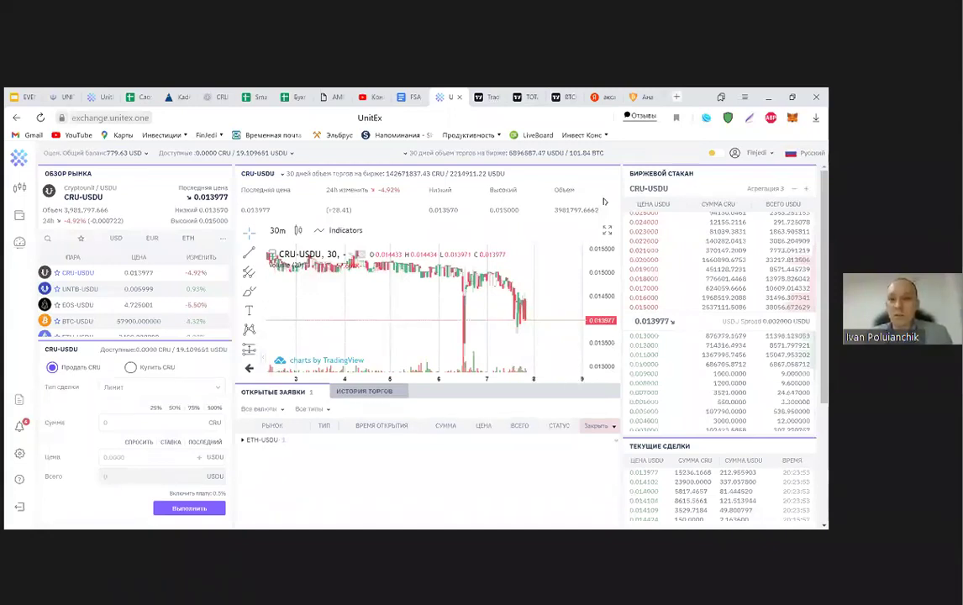
# Open the UnitEx balances and deposits page and highlight the USDU coin in the list.
pyautogui.moveTo(33, 193)
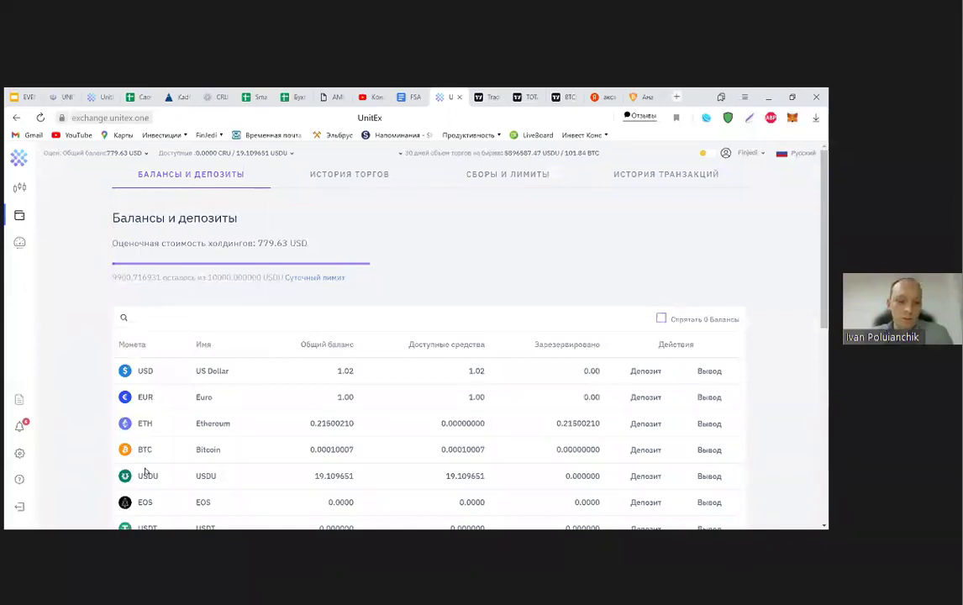
pyautogui.scroll(-5, 147, 473)
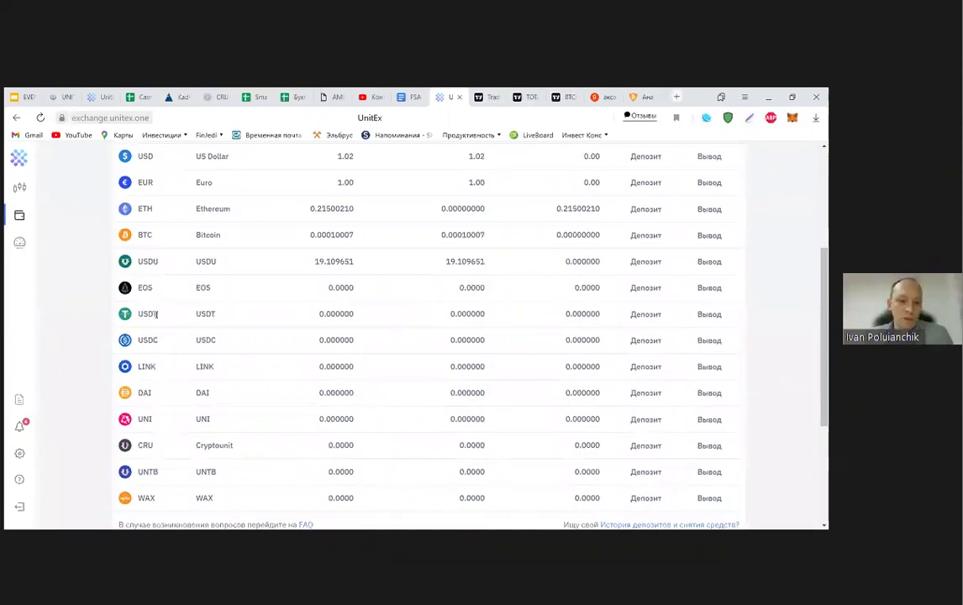
pyautogui.moveTo(141, 261); pyautogui.dragTo(214, 261)
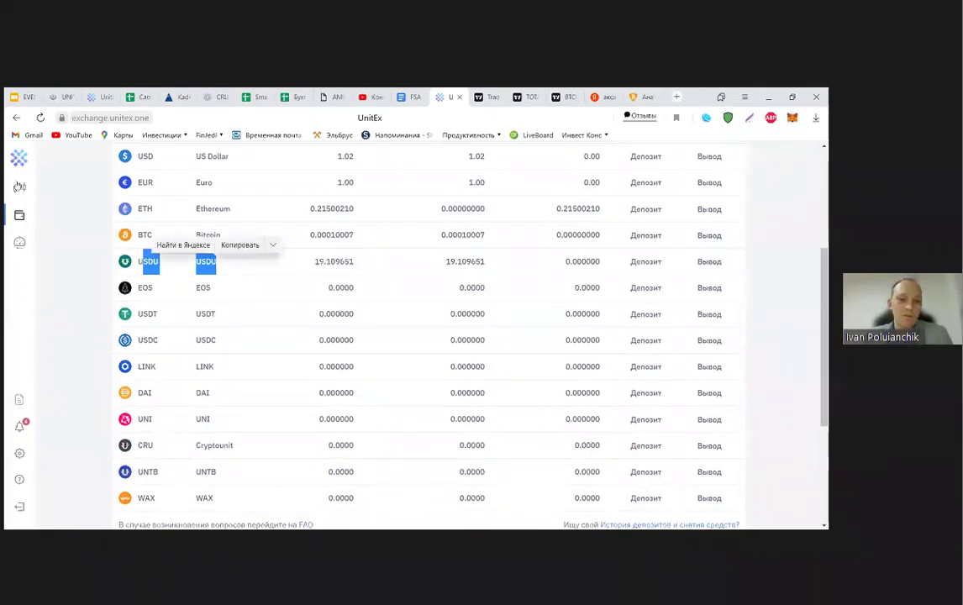
# Return to the CRU-USDU trading terminal, set its chart interval to 1 day and show the mid-August to October candles.
pyautogui.click(19, 187)
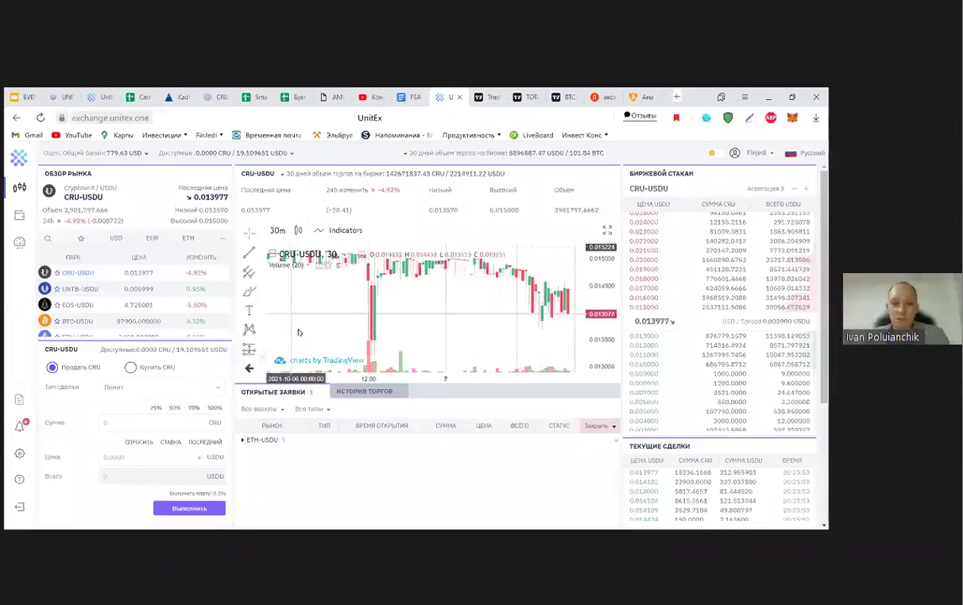
pyautogui.click(277, 230)
pyautogui.scroll(-2, 296, 348)
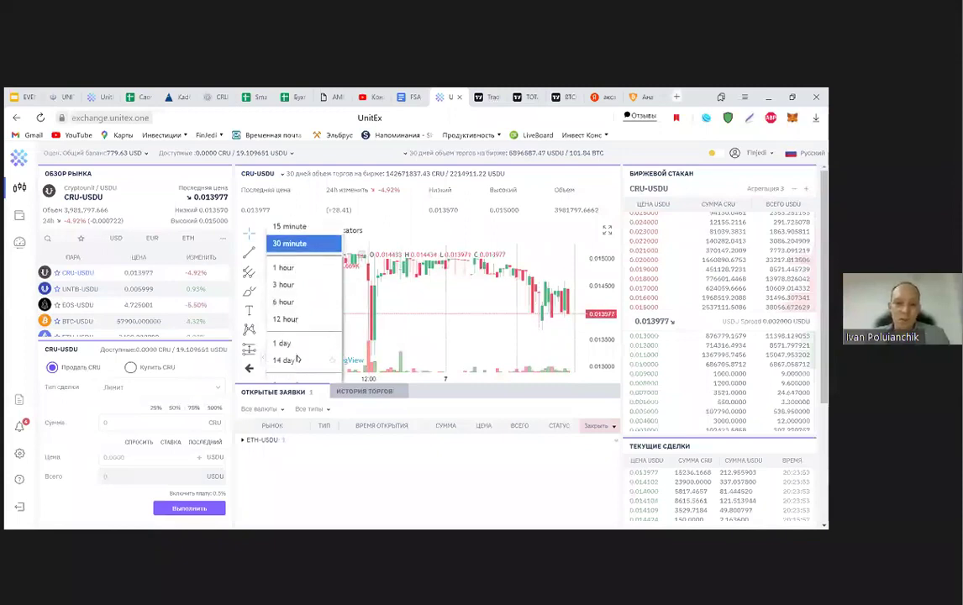
pyautogui.scroll(-1, 300, 270)
pyautogui.scroll(-2, 300, 270)
pyautogui.scroll(3, 292, 393)
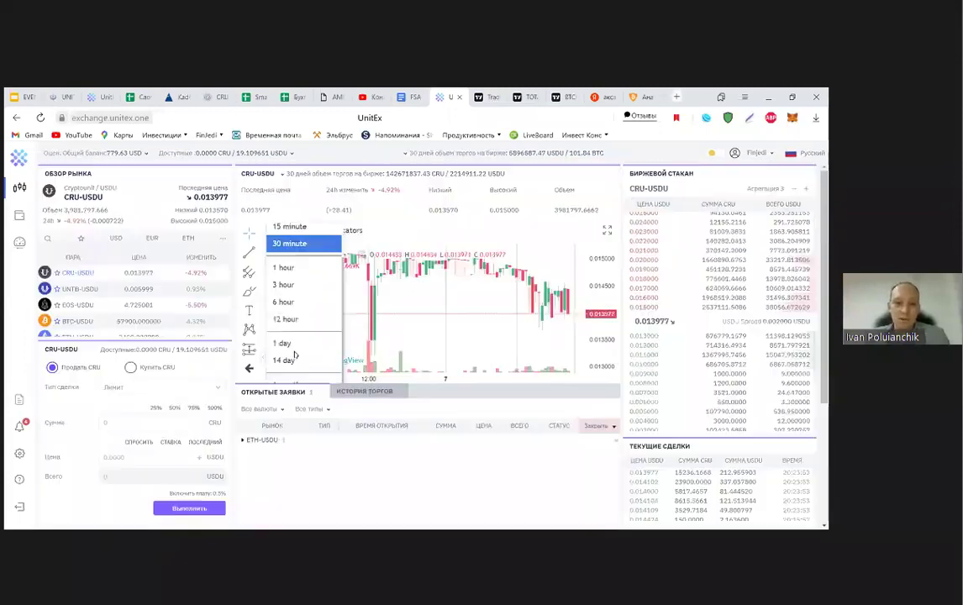
pyautogui.click(282, 343)
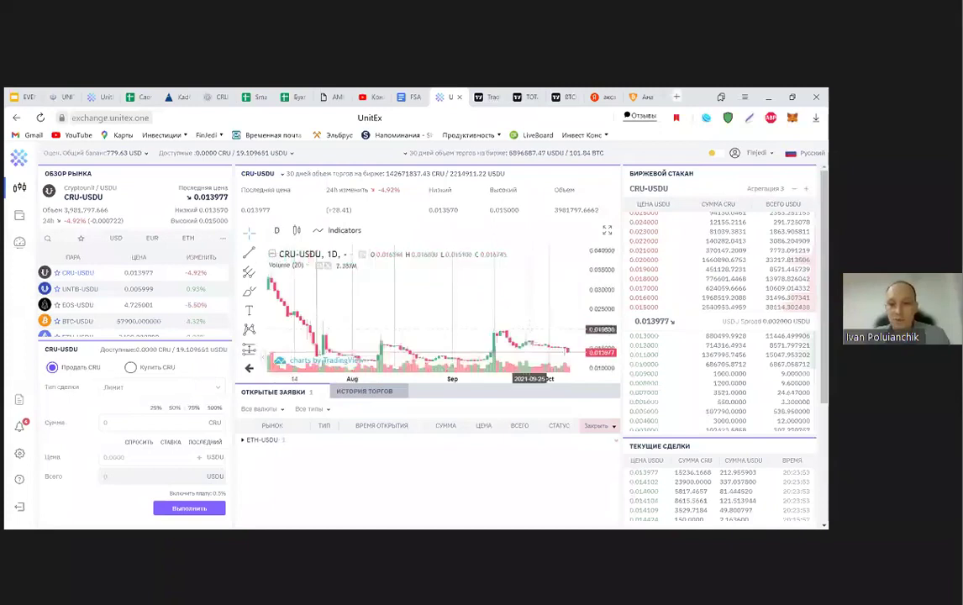
pyautogui.scroll(3, 541, 342)
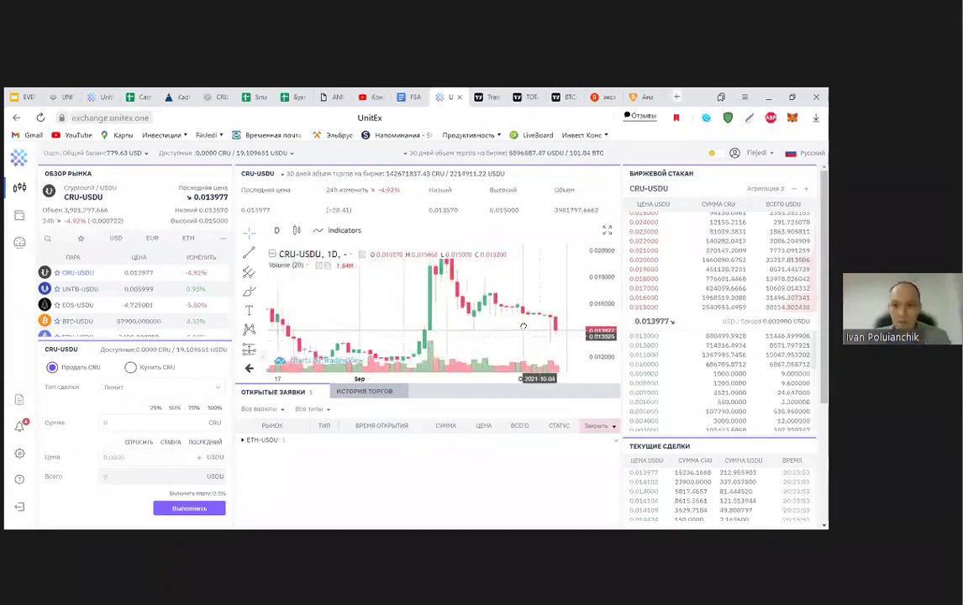
pyautogui.moveTo(538, 336); pyautogui.dragTo(518, 336)
pyautogui.scroll(-2, 529, 332)
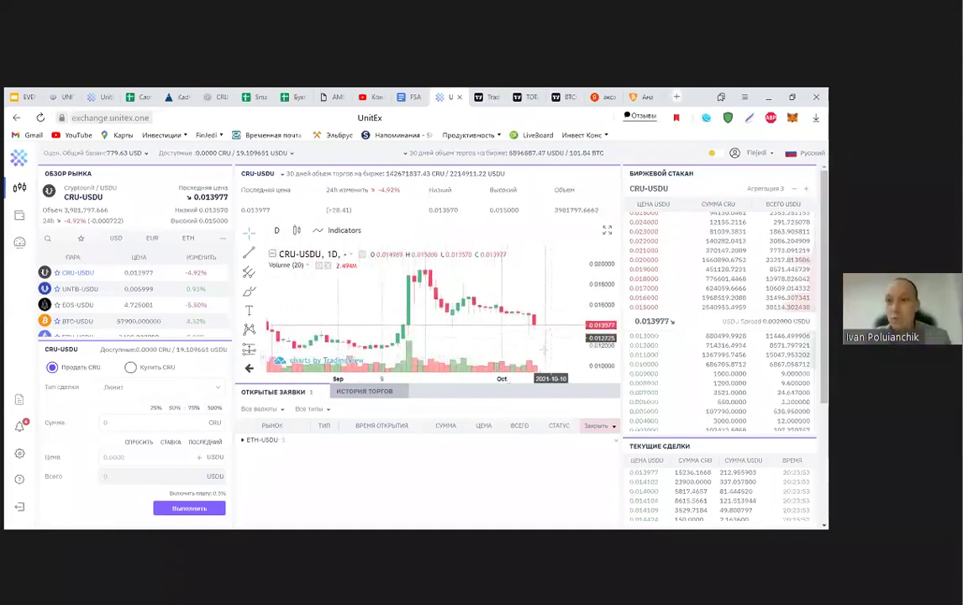
pyautogui.hscroll(-3, 532, 341)
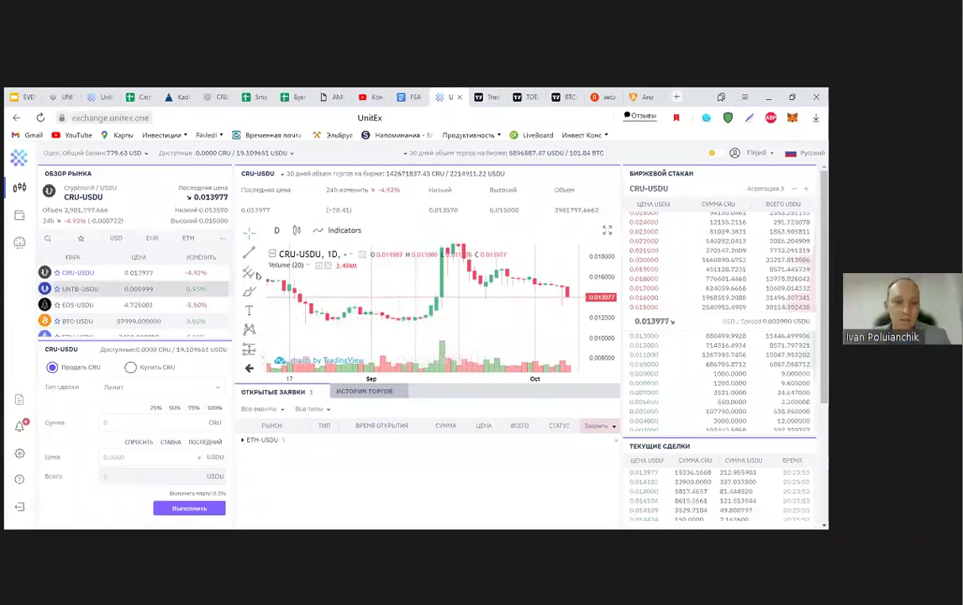
# Draw a price range on the CRU-USDU chart from the 7 September 2021 low to the mid-September rise.
pyautogui.click(262, 269)
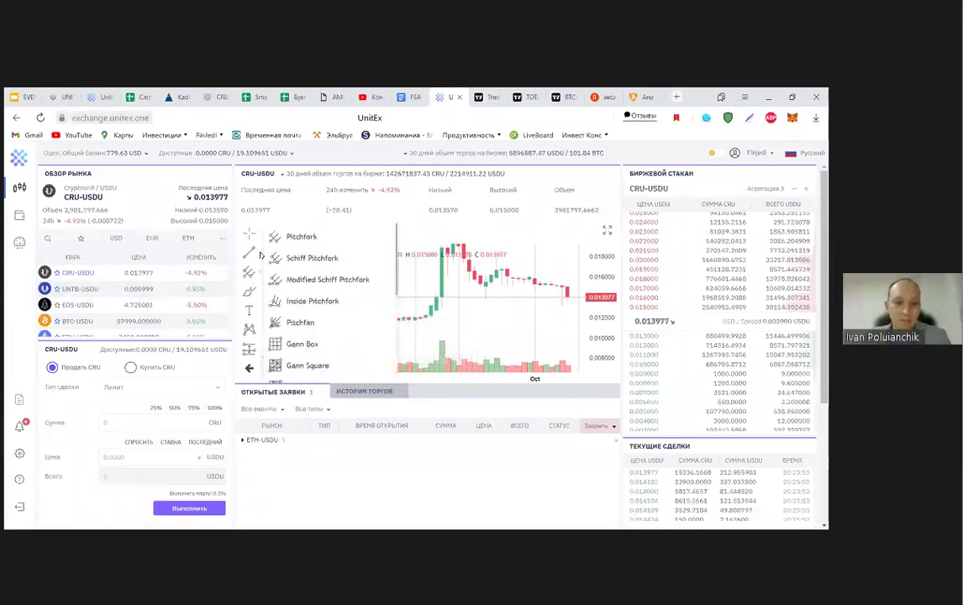
pyautogui.click(249, 252)
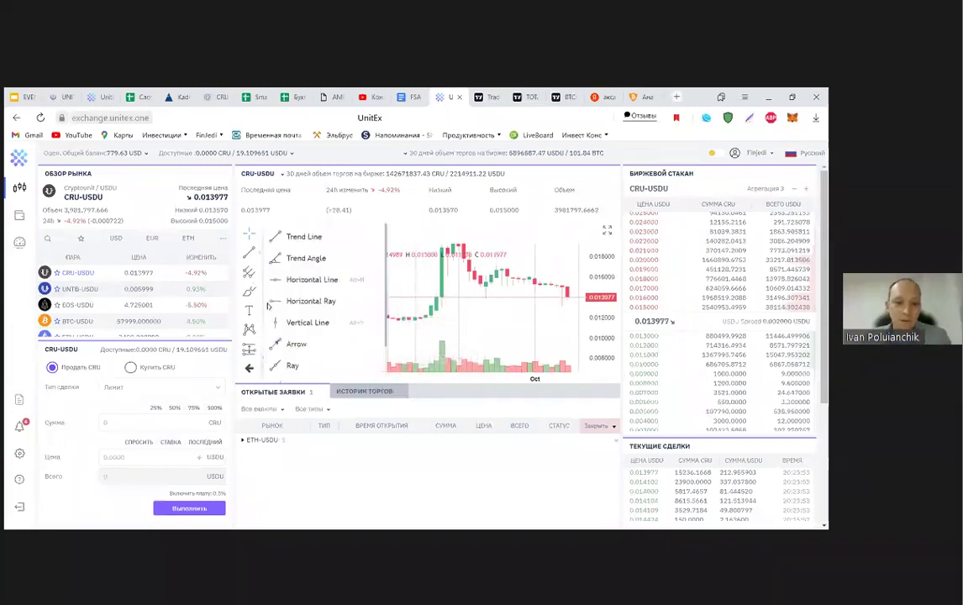
pyautogui.click(249, 348)
pyautogui.click(285, 322)
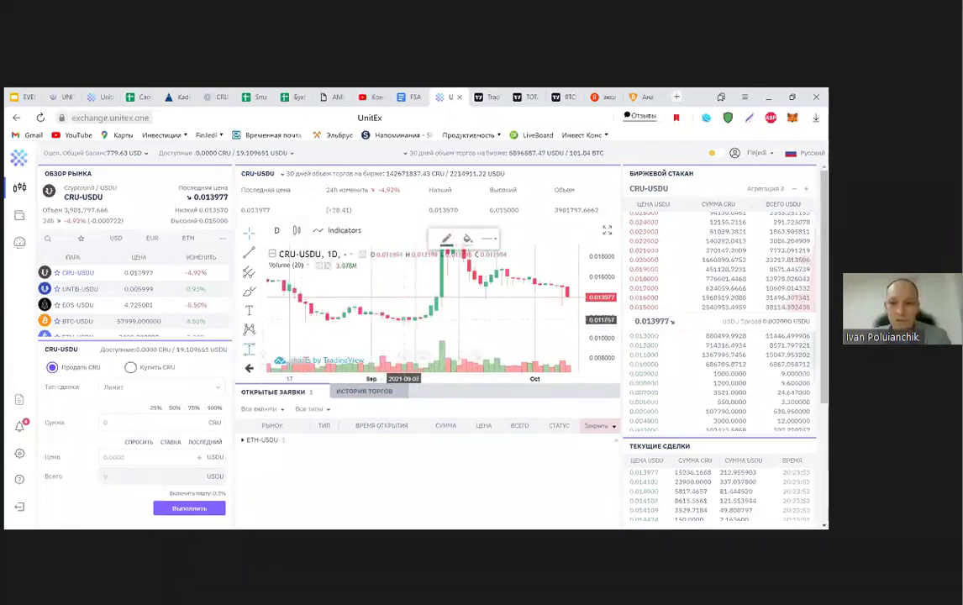
pyautogui.click(403, 320)
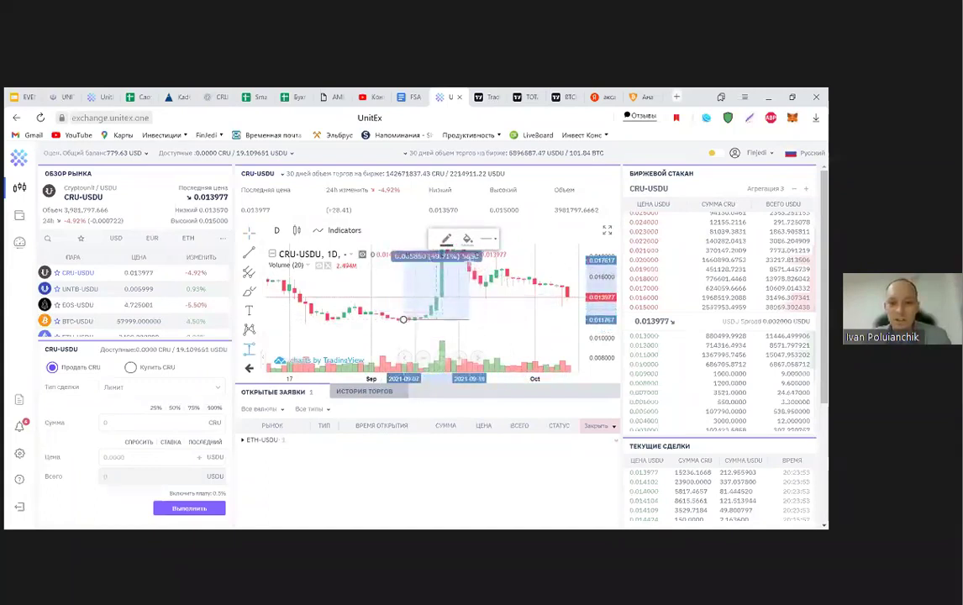
pyautogui.click(468, 252)
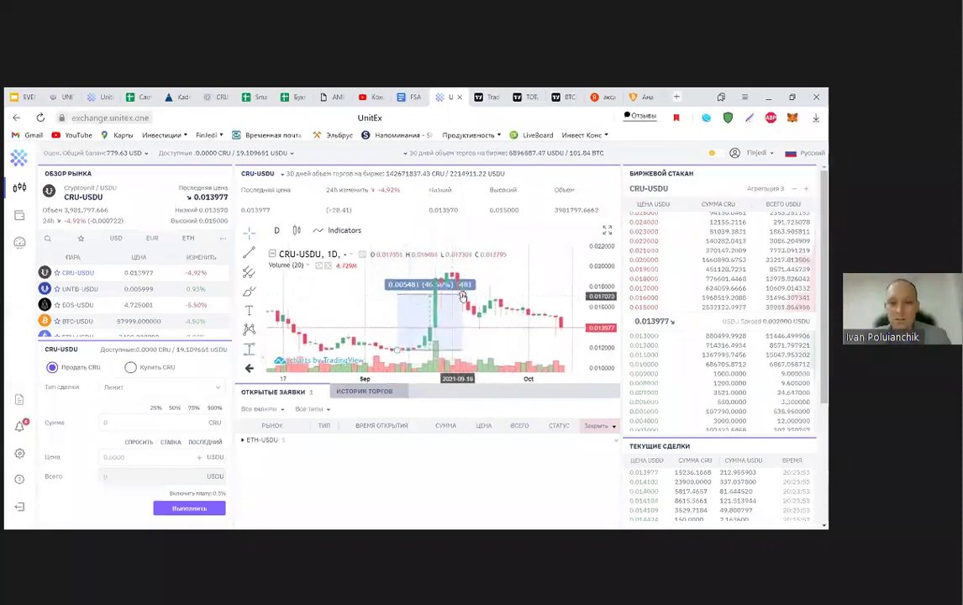
# Extend the price range's end point to the 7 October 2021 candle, at a price of about 0.0139.
pyautogui.click(396, 349)
pyautogui.moveTo(413, 268); pyautogui.dragTo(561, 328)
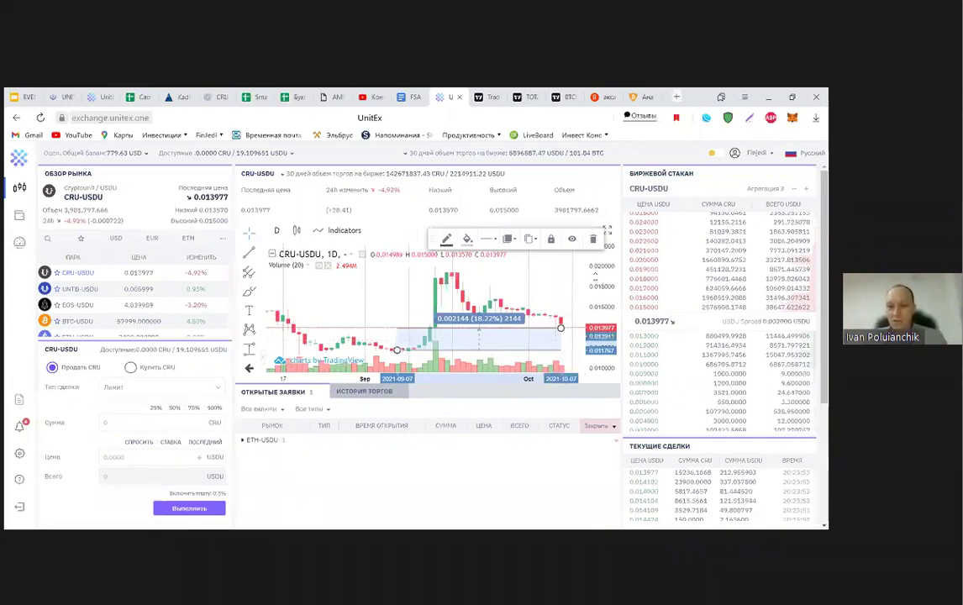
pyautogui.moveTo(562, 347); pyautogui.dragTo(553, 218)
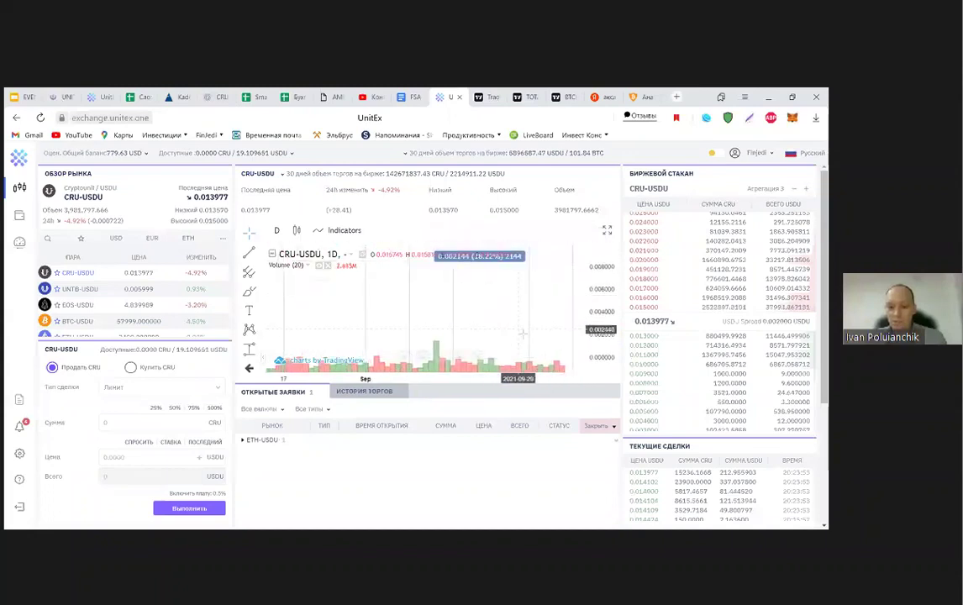
pyautogui.moveTo(523, 332); pyautogui.dragTo(517, 325)
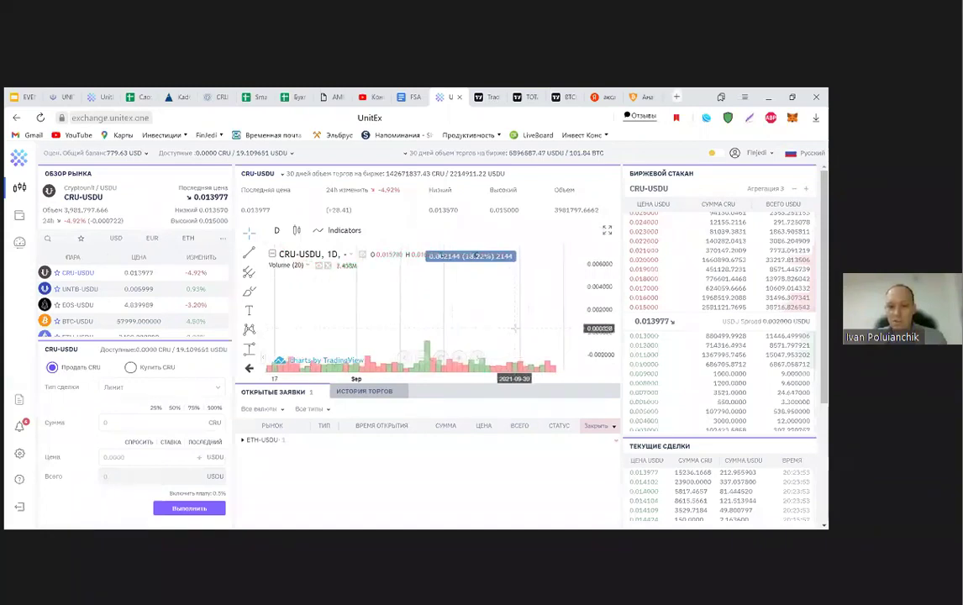
pyautogui.moveTo(552, 327); pyautogui.dragTo(517, 346)
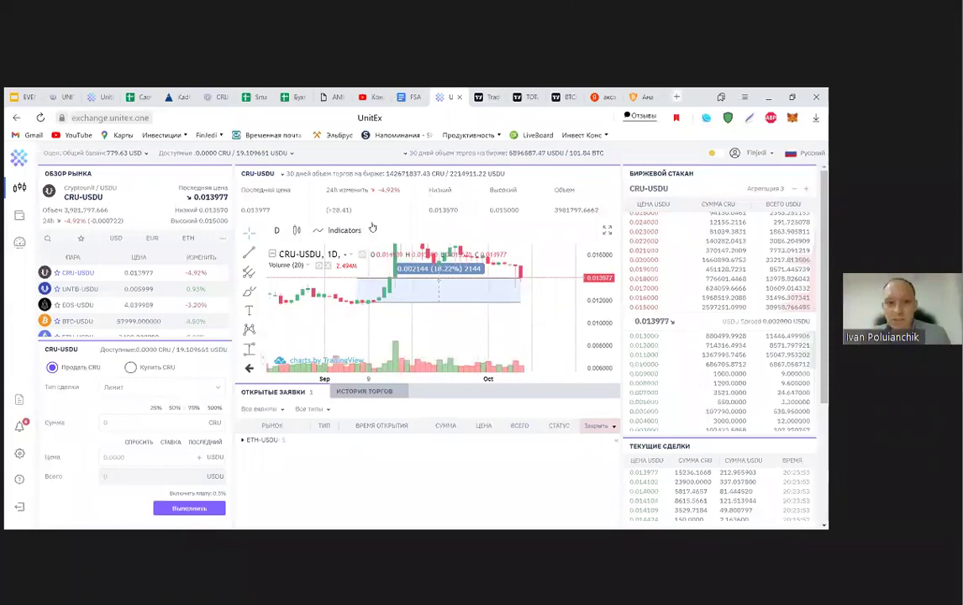
# Switch to the Kadex Smart Portfolio and review its coin list from BTC through to the last entries.
pyautogui.moveTo(216, 99)
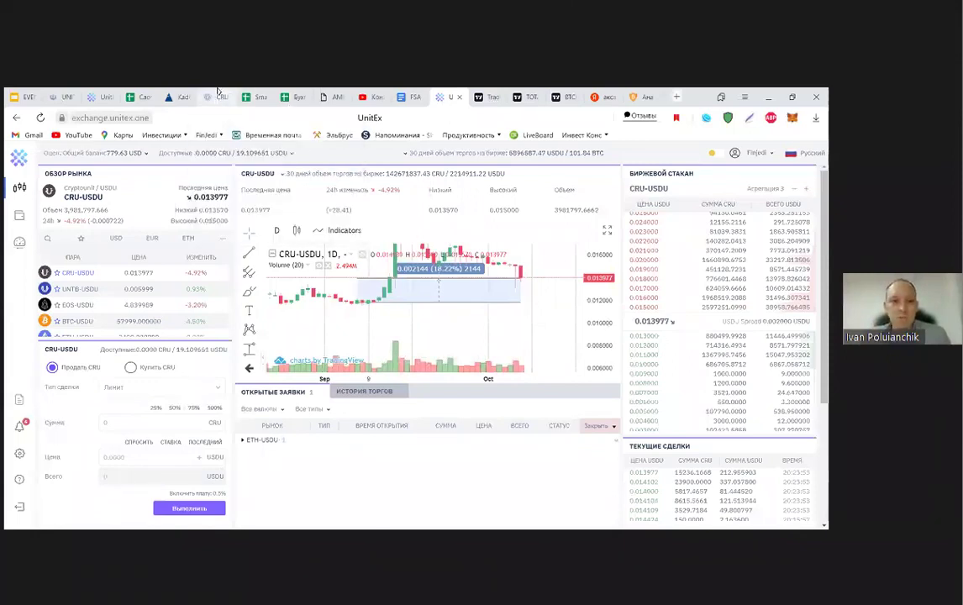
pyautogui.click(174, 97)
pyautogui.scroll(-3, 617, 304)
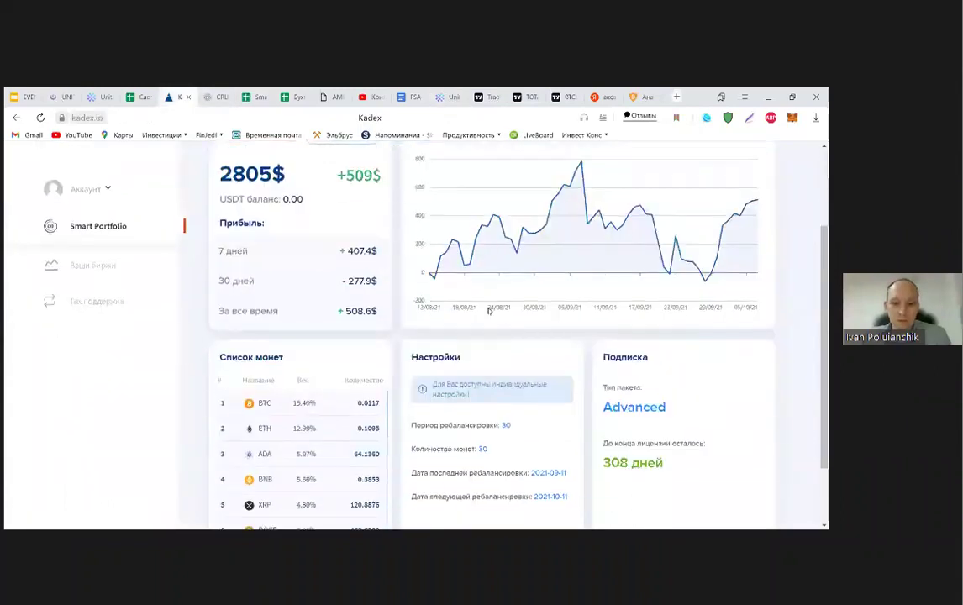
pyautogui.scroll(-3, 294, 404)
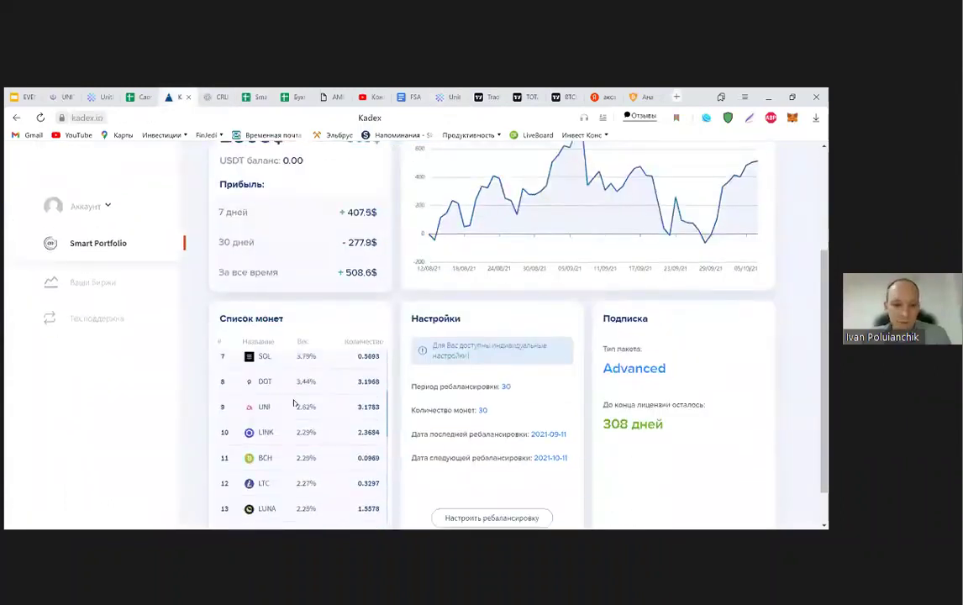
pyautogui.scroll(-3, 267, 411)
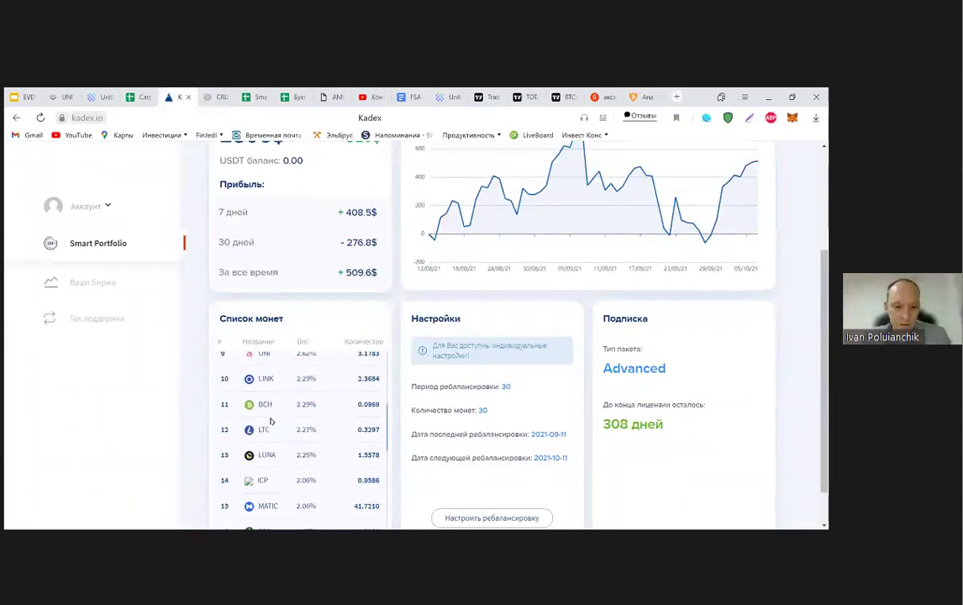
pyautogui.scroll(-4, 271, 422)
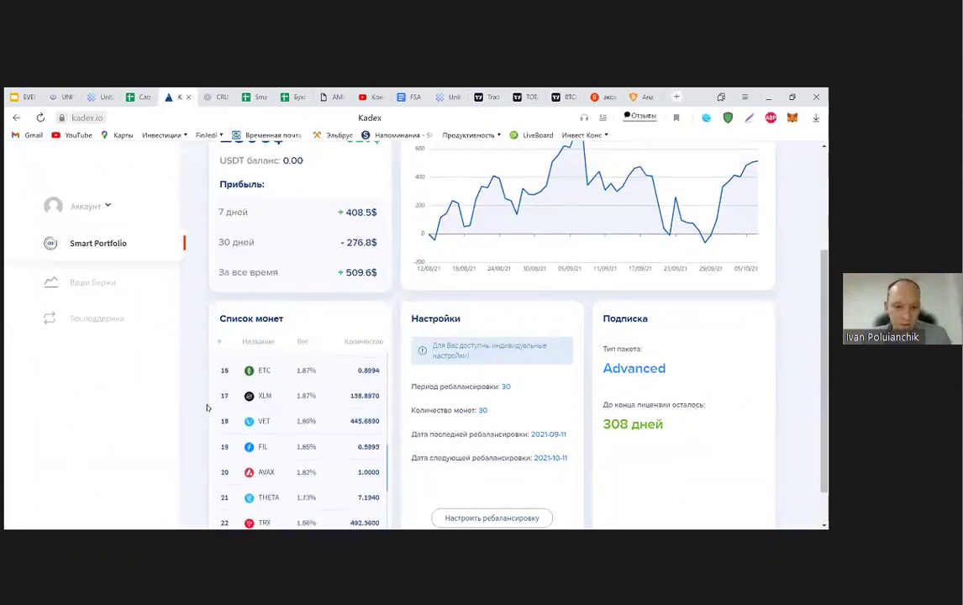
pyautogui.scroll(-2, 271, 396)
pyautogui.scroll(-2, 276, 400)
pyautogui.scroll(10, 276, 419)
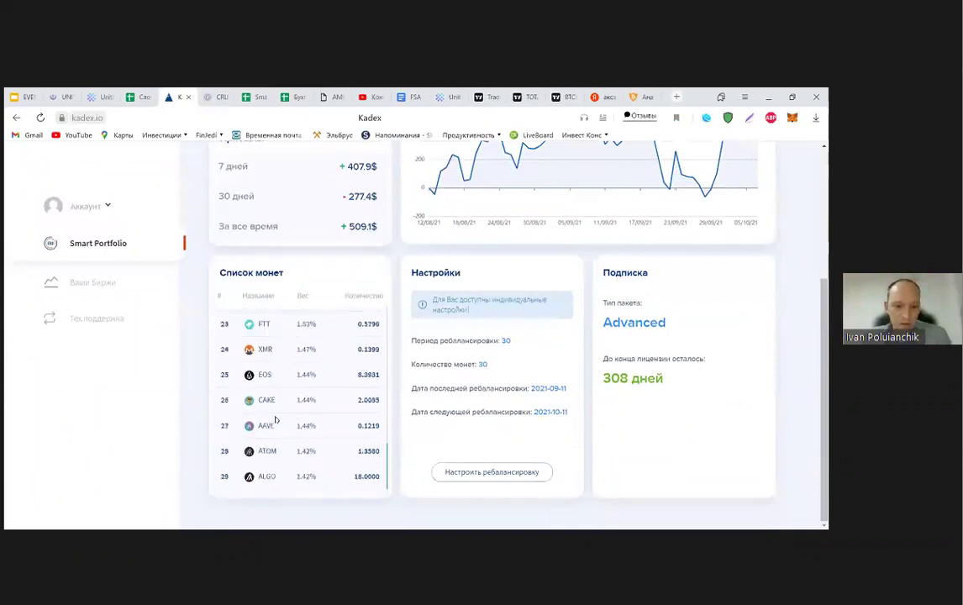
# Locate MATIC in the Smart Portfolio coin list and highlight its name.
pyautogui.scroll(3, 275, 419)
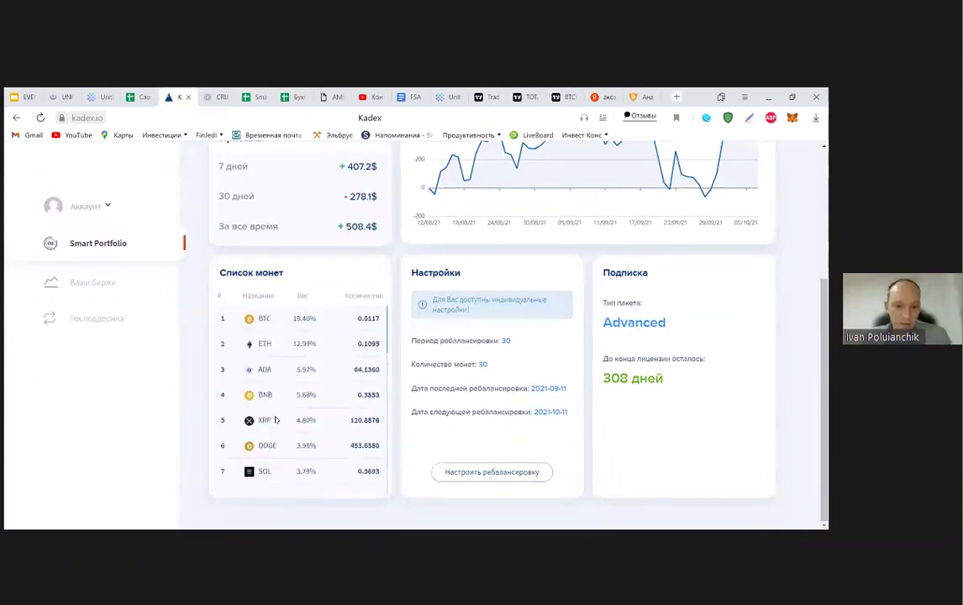
pyautogui.scroll(1, 256, 397)
pyautogui.scroll(-6, 251, 398)
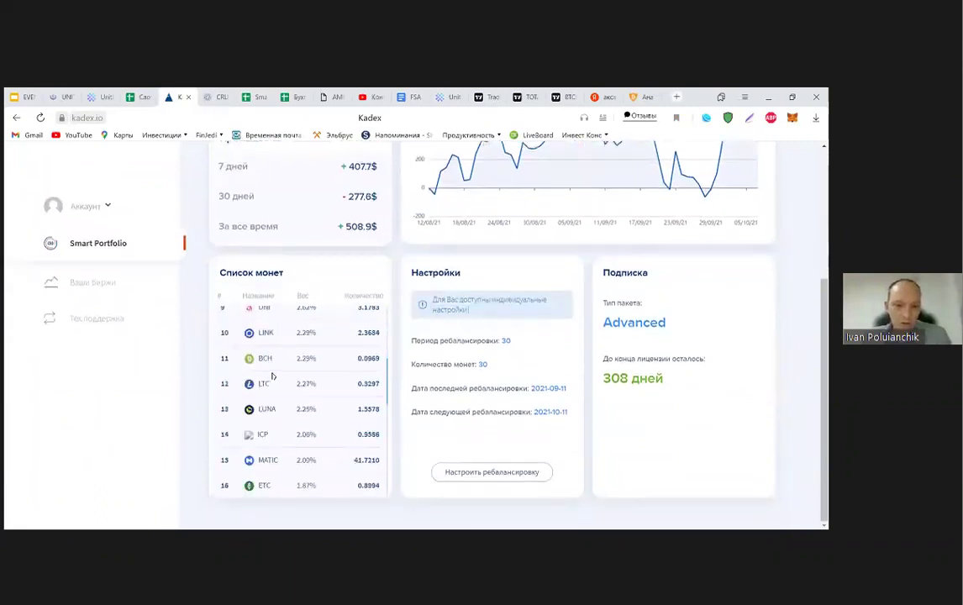
pyautogui.scroll(-3, 273, 374)
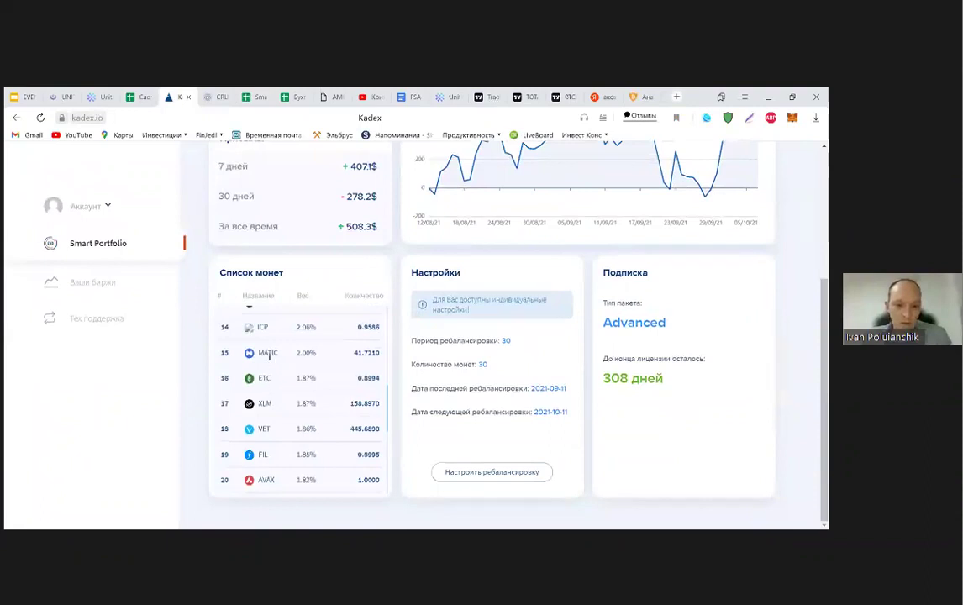
pyautogui.doubleClick(268, 353)
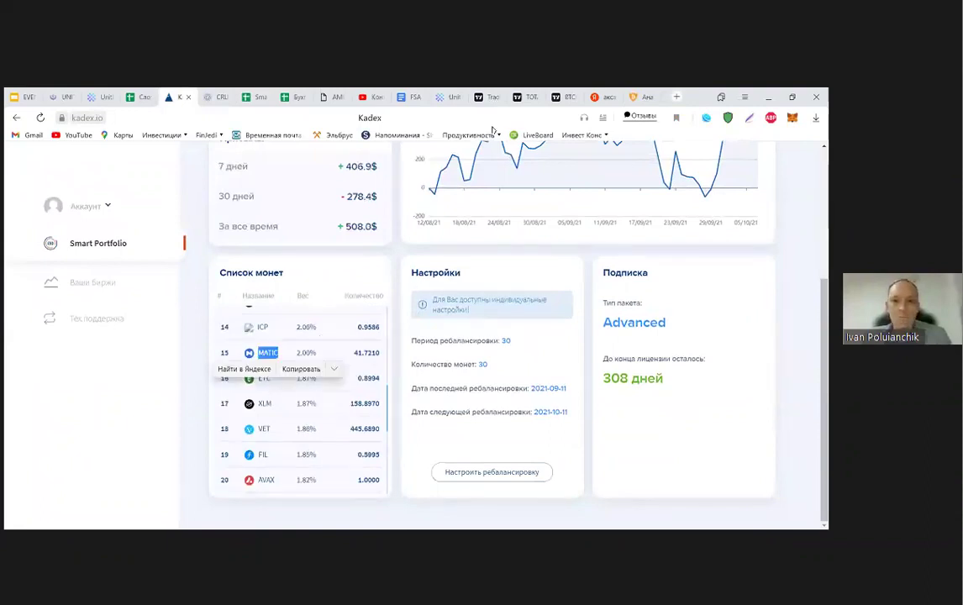
# Switch to the compound interest spreadsheet's browser tab and load the CoinMarketCap home page in it.
pyautogui.click(145, 110)
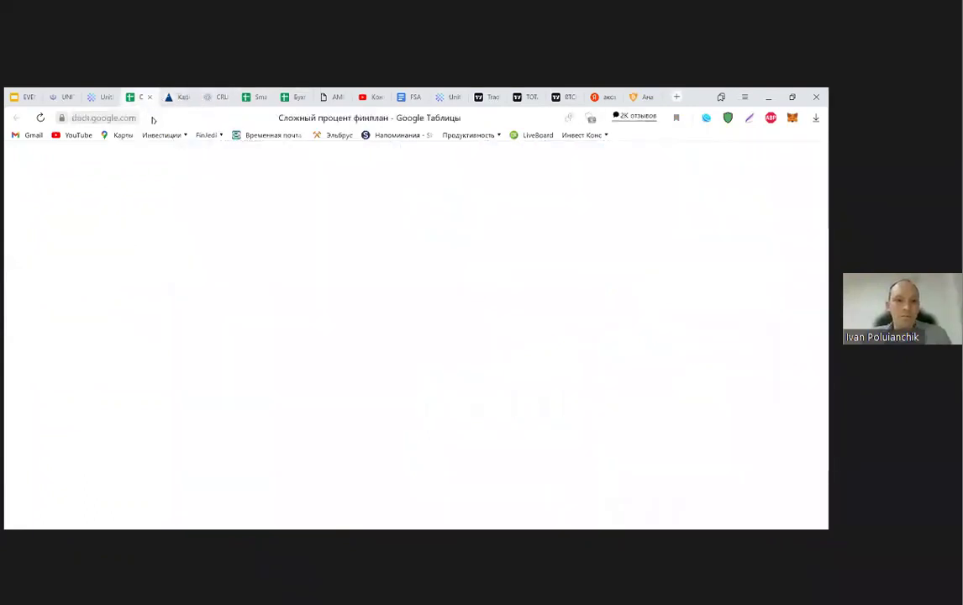
pyautogui.click(155, 118)
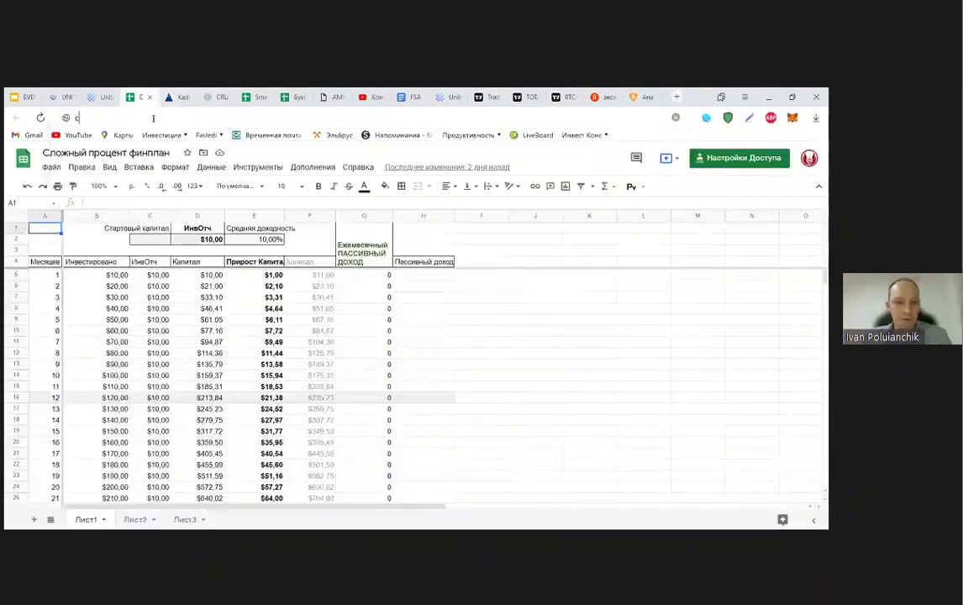
pyautogui.write('с')
pyautogui.click(121, 206)
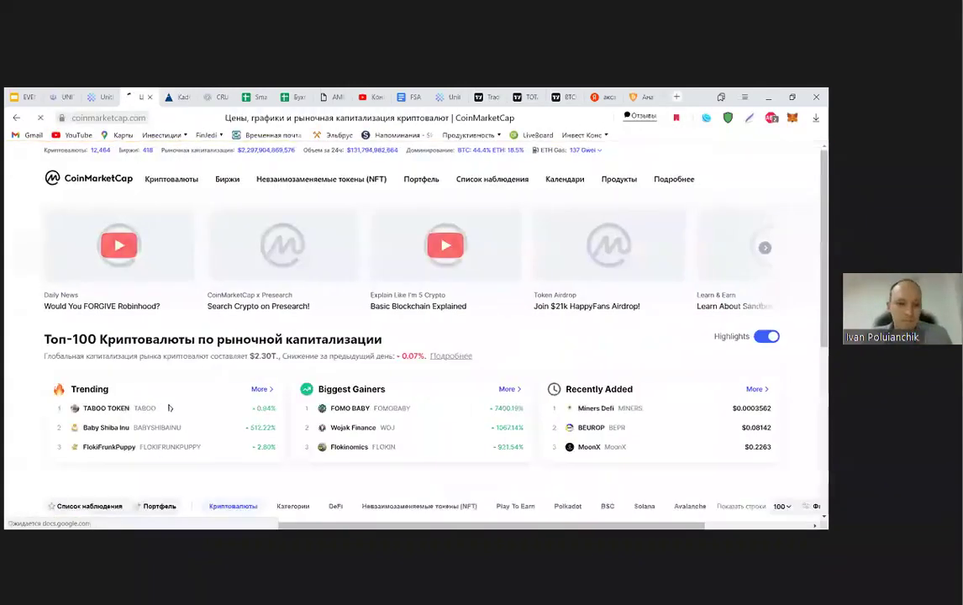
# Find "mat" within the CoinMarketCap top-100 page and review the Polygon row and its neighbours.
pyautogui.scroll(-3, 190, 387)
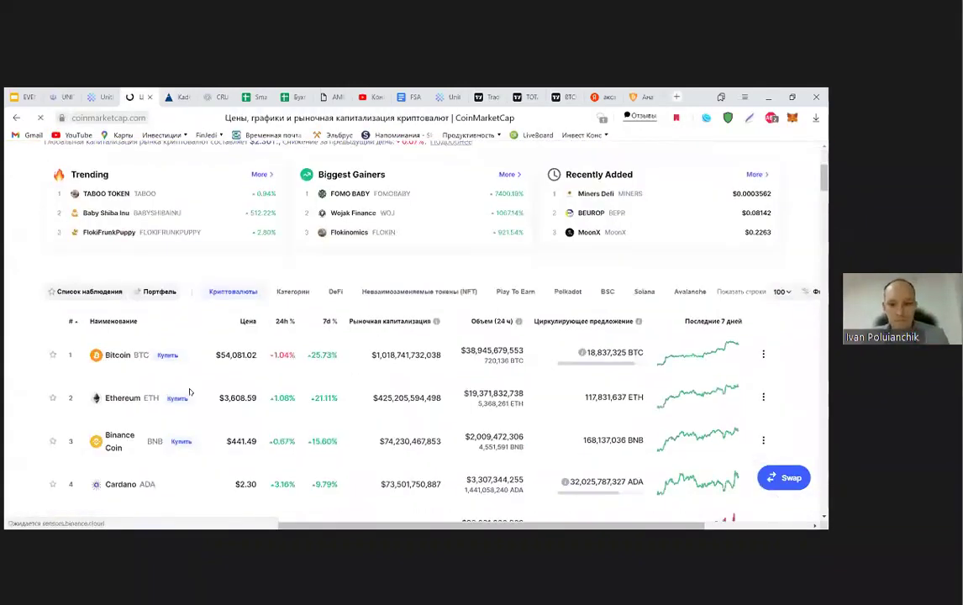
pyautogui.hotkey('ctrl', 'f')
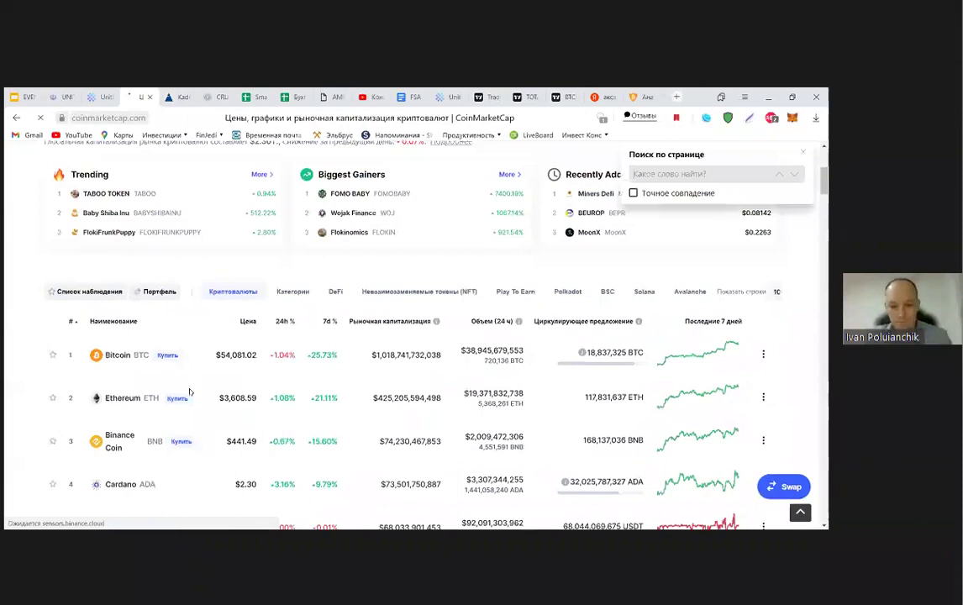
pyautogui.write('mat')
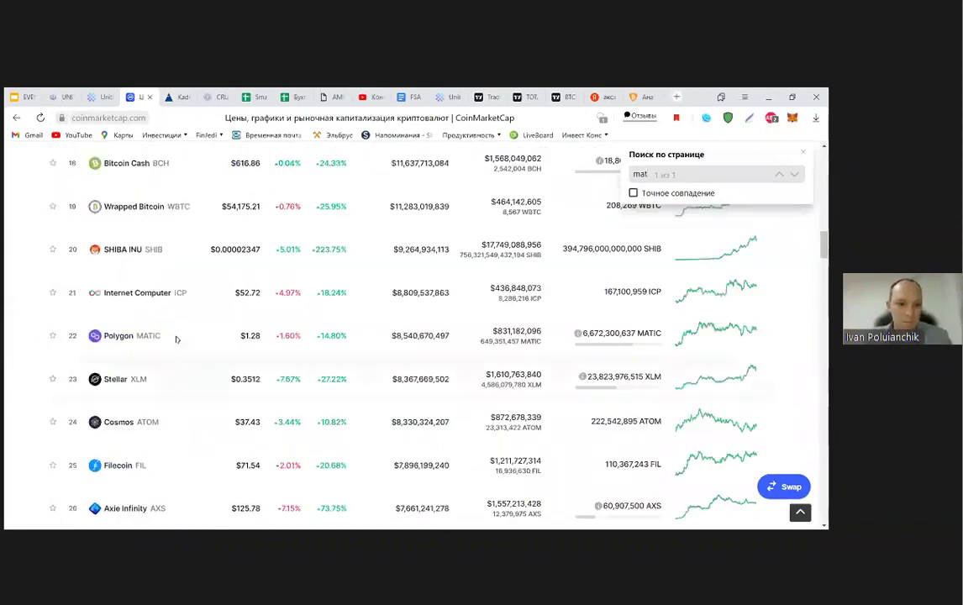
pyautogui.scroll(1, 150, 308)
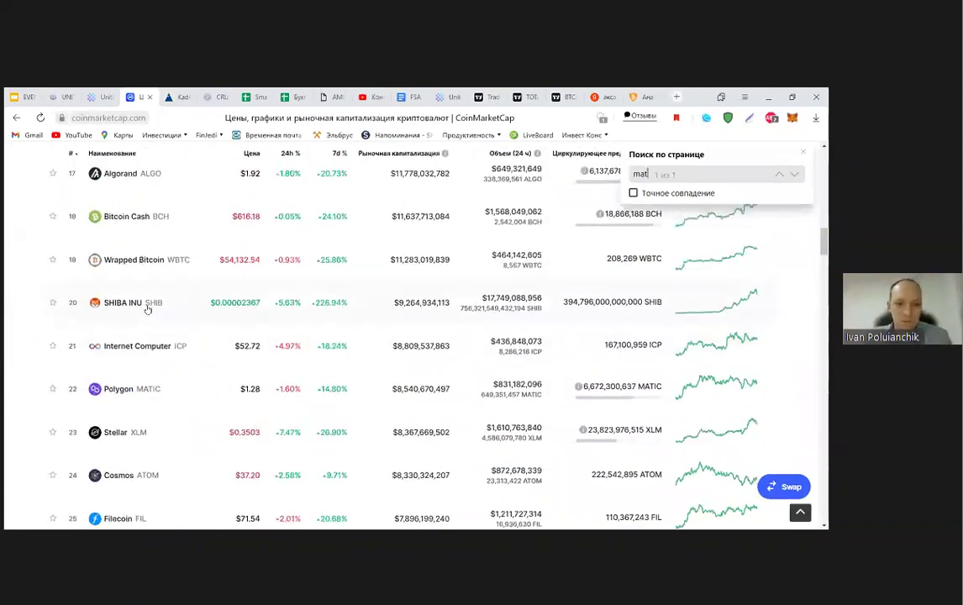
pyautogui.scroll(-2, 824, 245)
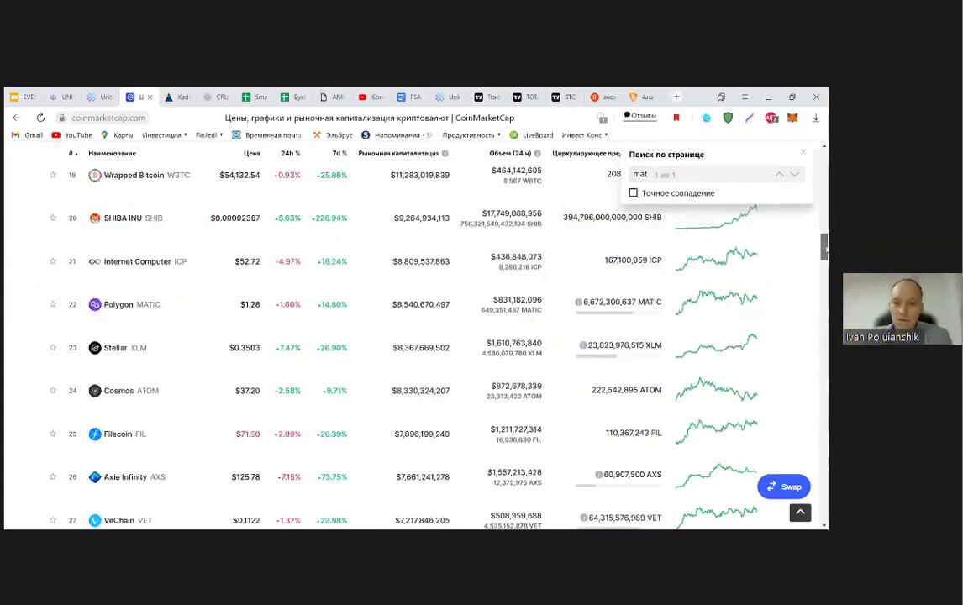
pyautogui.scroll(2, 824, 245)
pyautogui.moveTo(824, 244); pyautogui.dragTo(819, 202)
pyautogui.scroll(10, 819, 203)
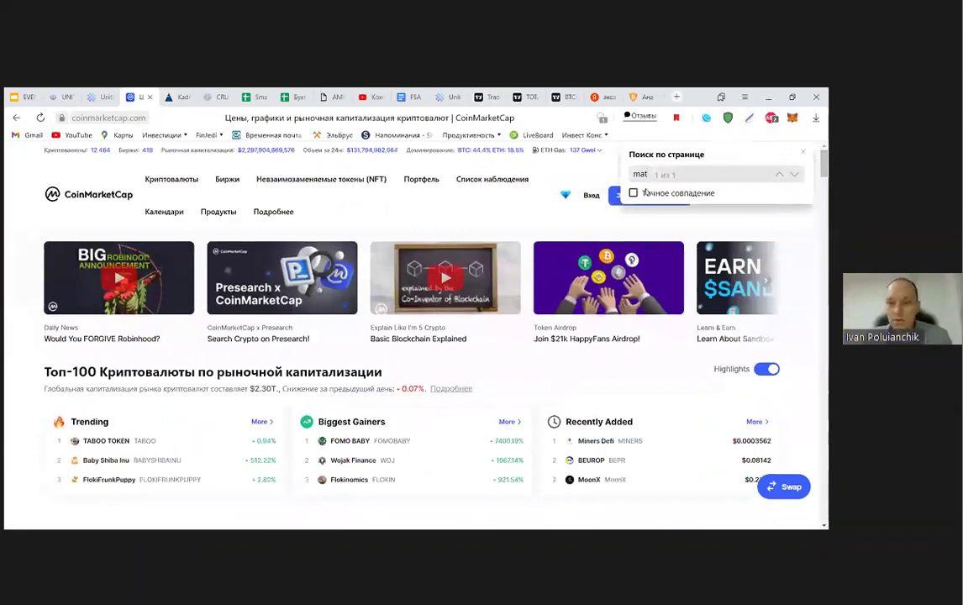
# Close the in-page search, search CoinMarketCap for "mat" and open the Polygon (MATIC) overview with its USD chart.
pyautogui.moveTo(564, 195)
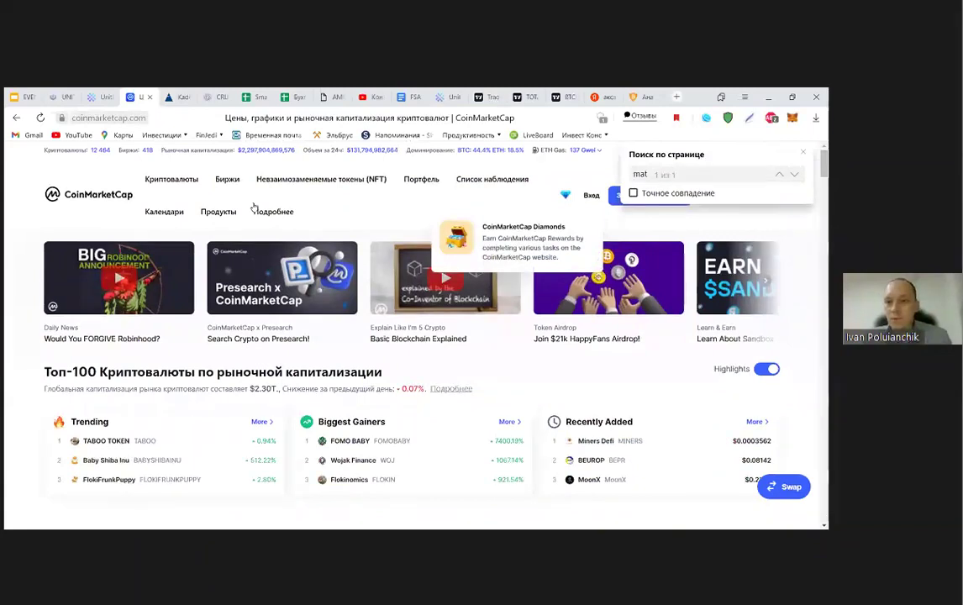
pyautogui.click(804, 154)
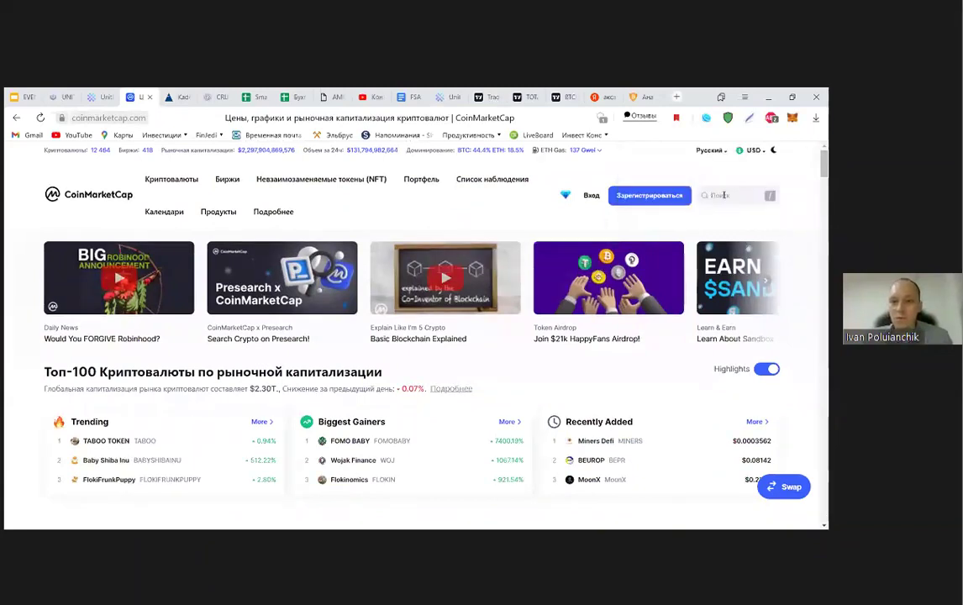
pyautogui.click(724, 195)
pyautogui.write('v')
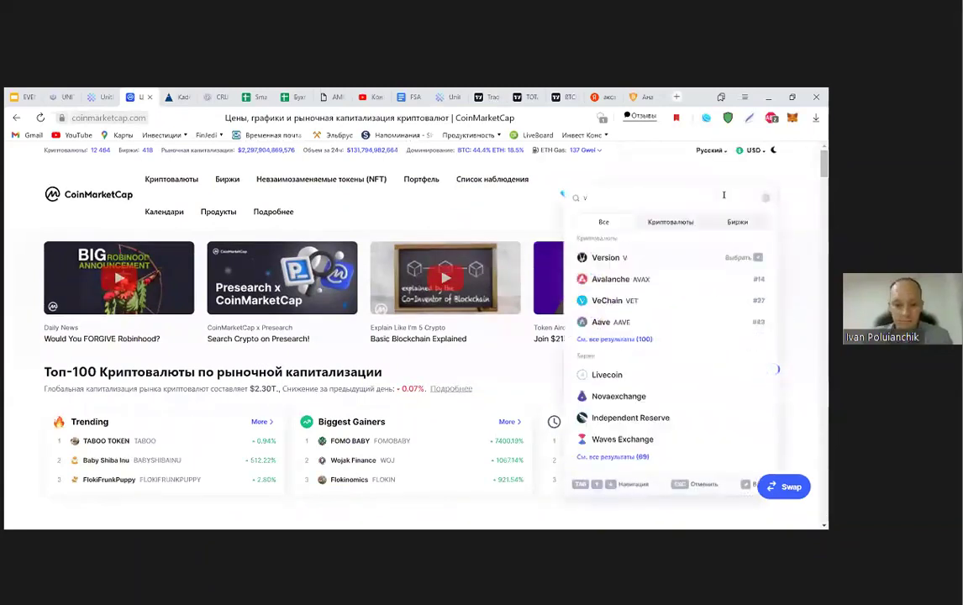
pyautogui.press('BackSpace')
pyautogui.write('ьф')
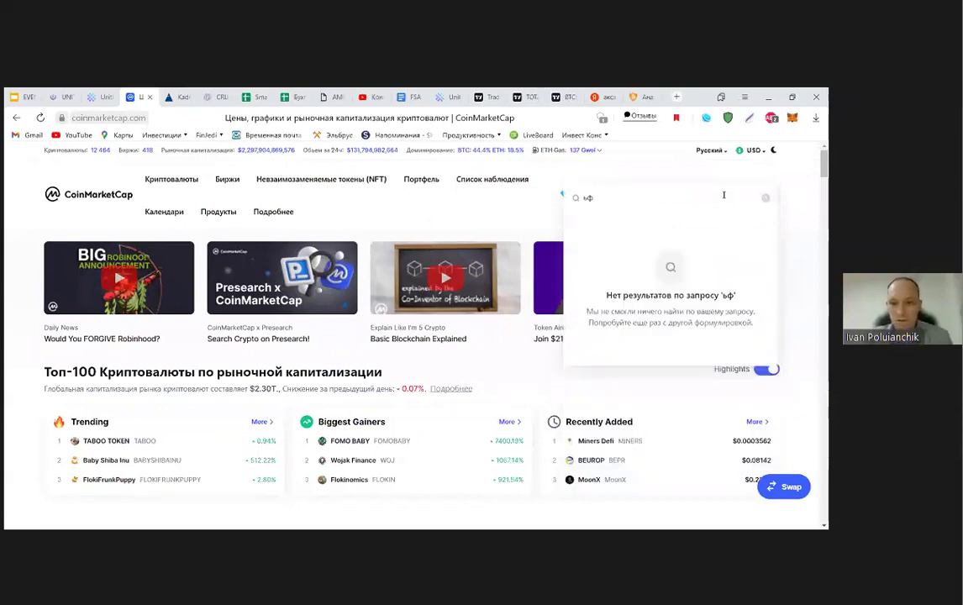
pyautogui.press('BackSpace')
pyautogui.press('BackSpace')
pyautogui.write('ma')
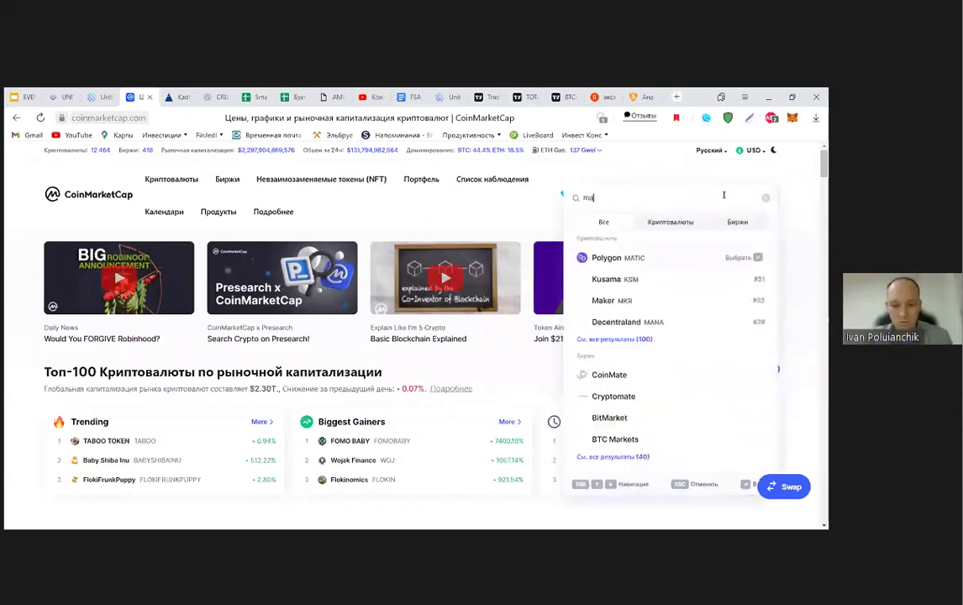
pyautogui.write('t')
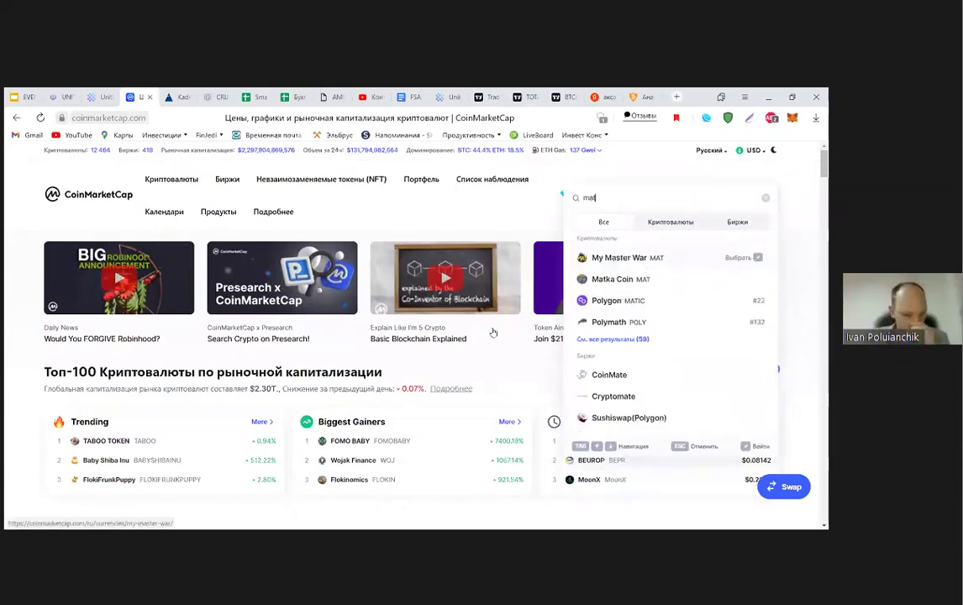
pyautogui.scroll(-5, 420, 319)
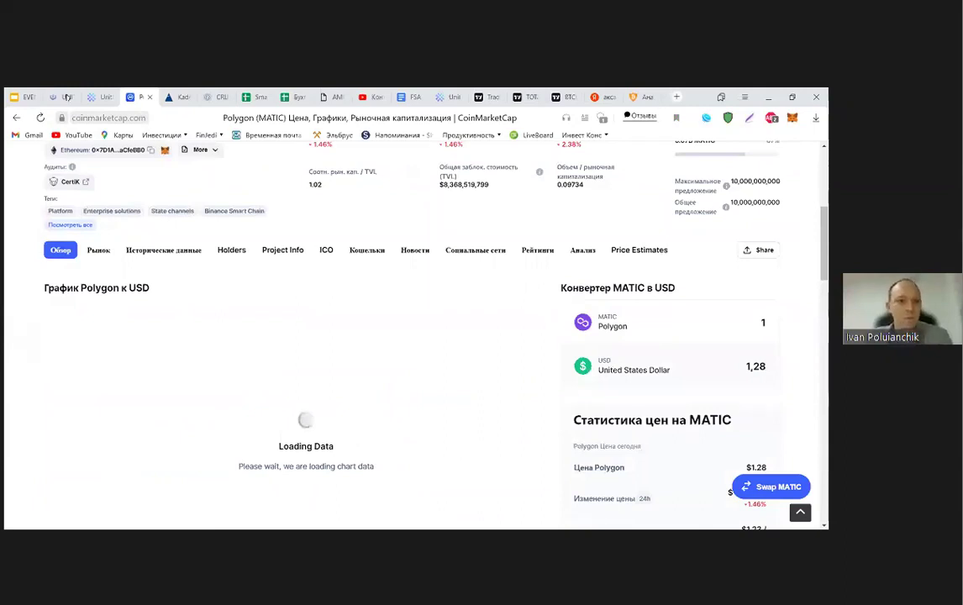
# Switch to Kadex, open the Smart Portfolio's rebalancing settings and review its blacklist and current coin list.
pyautogui.hotkey('ctrl', 'Tab')
pyautogui.click(512, 474)
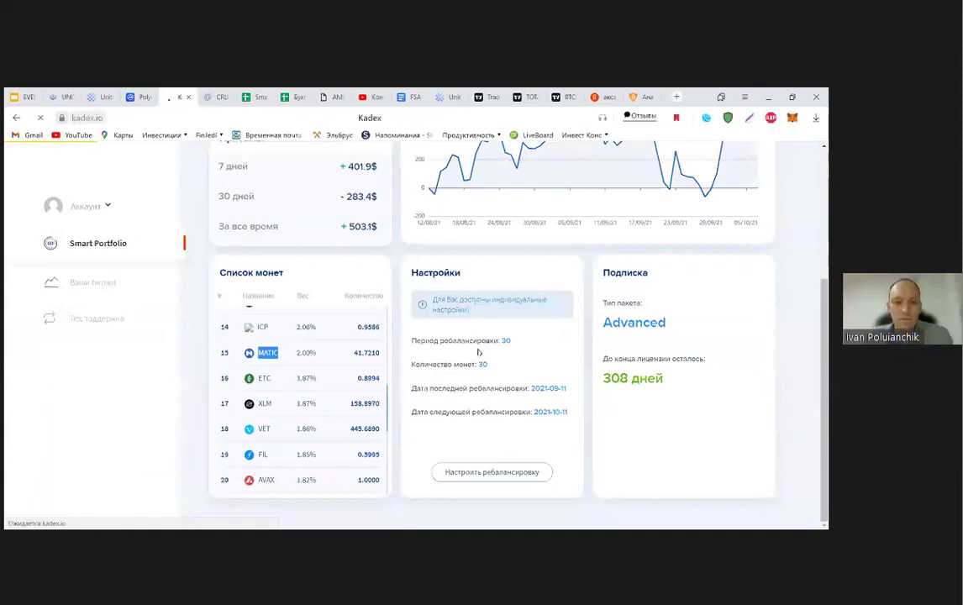
pyautogui.scroll(-3, 571, 389)
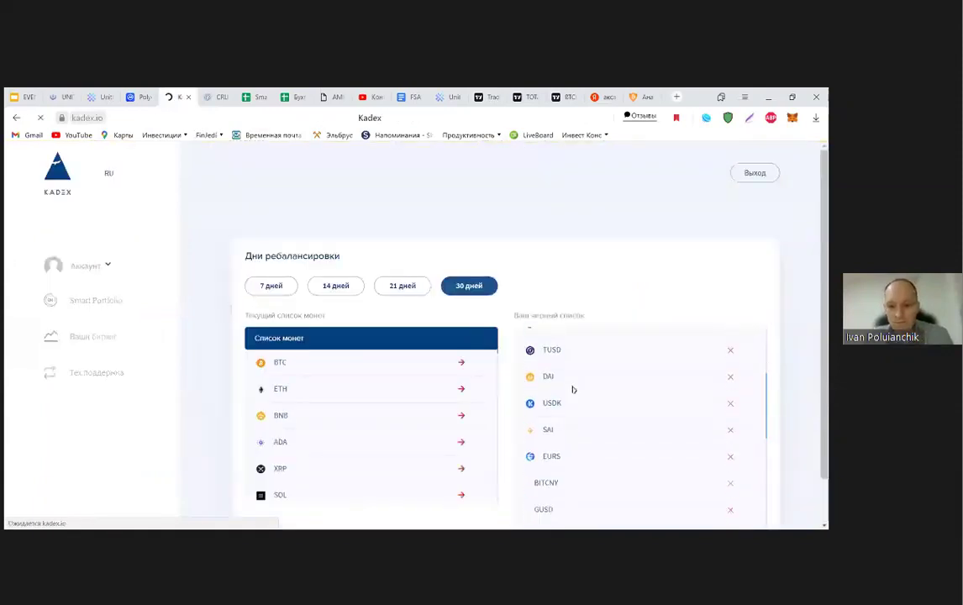
pyautogui.scroll(-2, 573, 389)
pyautogui.scroll(-5, 572, 389)
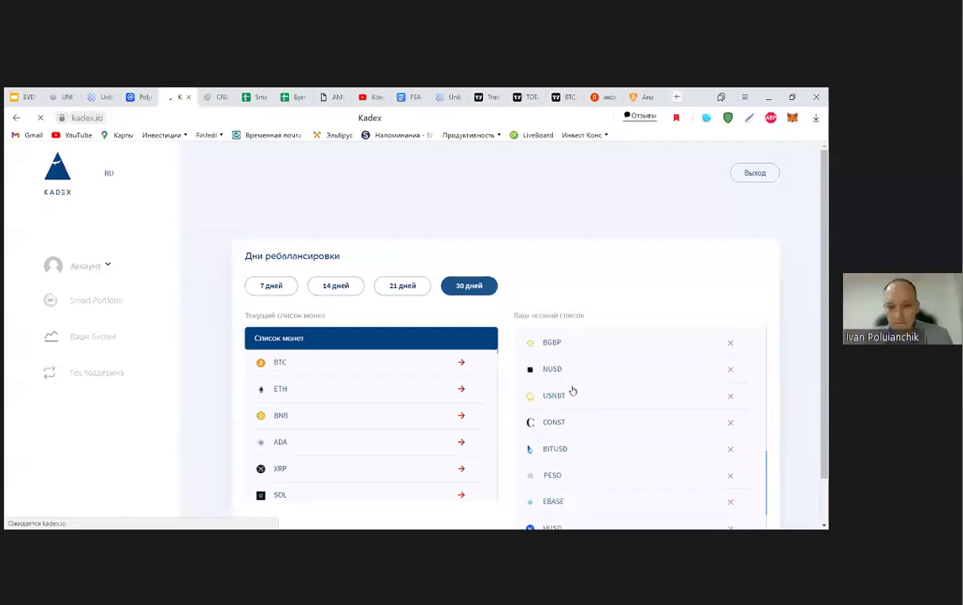
pyautogui.scroll(-1, 582, 441)
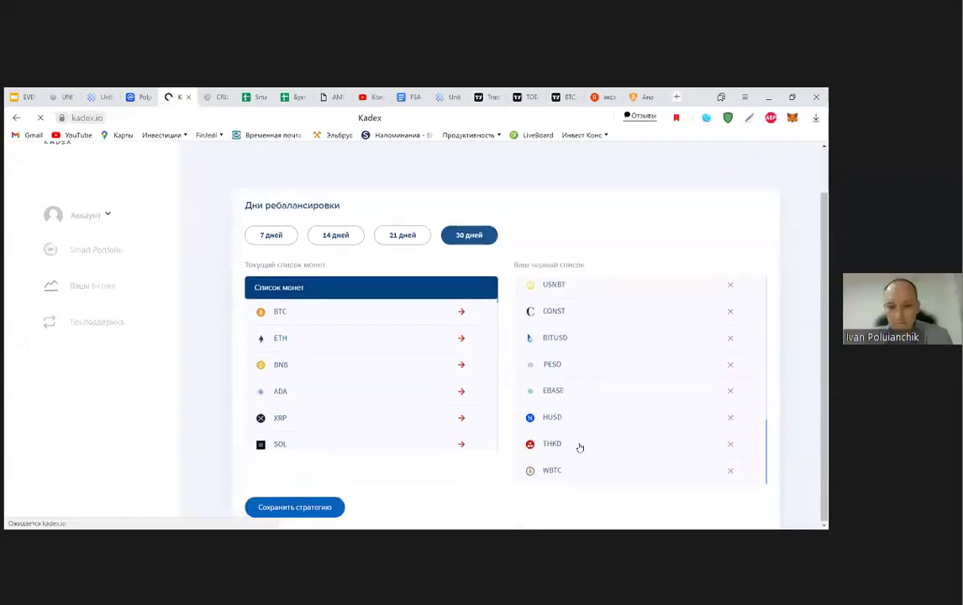
pyautogui.scroll(-5, 378, 390)
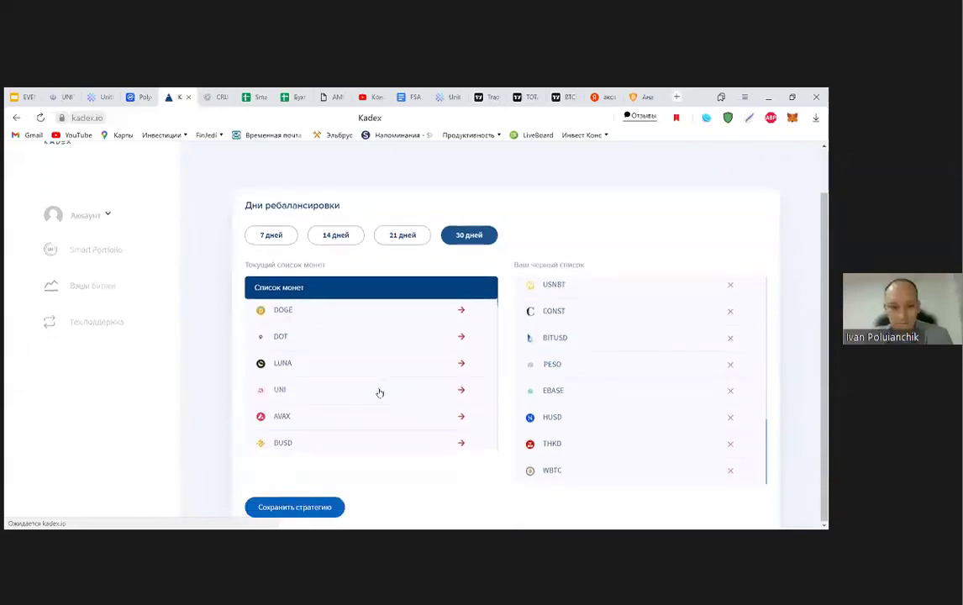
pyautogui.scroll(-3, 380, 393)
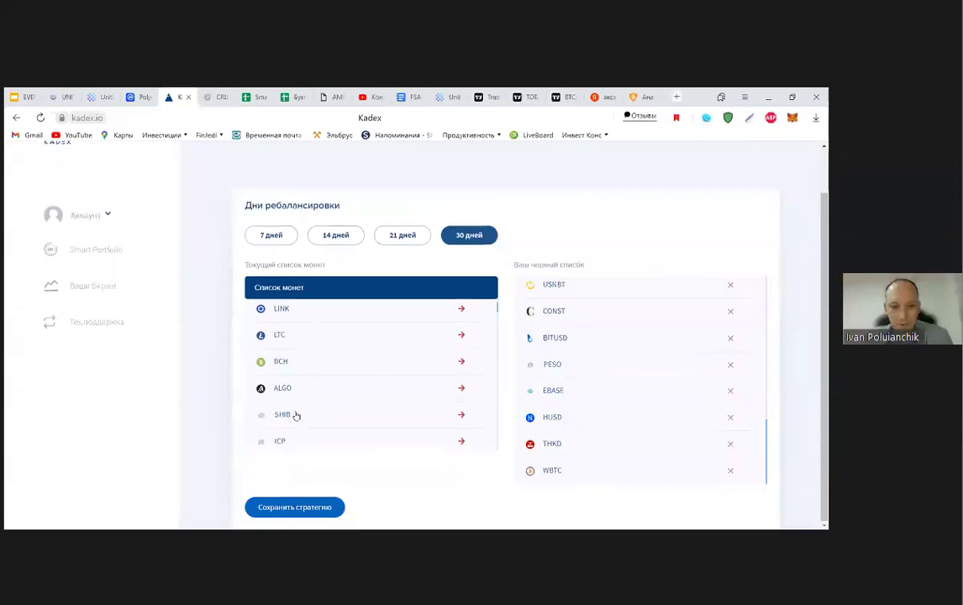
# Save the rebalancing strategy with the 30-day period and return to the Smart Portfolio page.
pyautogui.scroll(3, 353, 361)
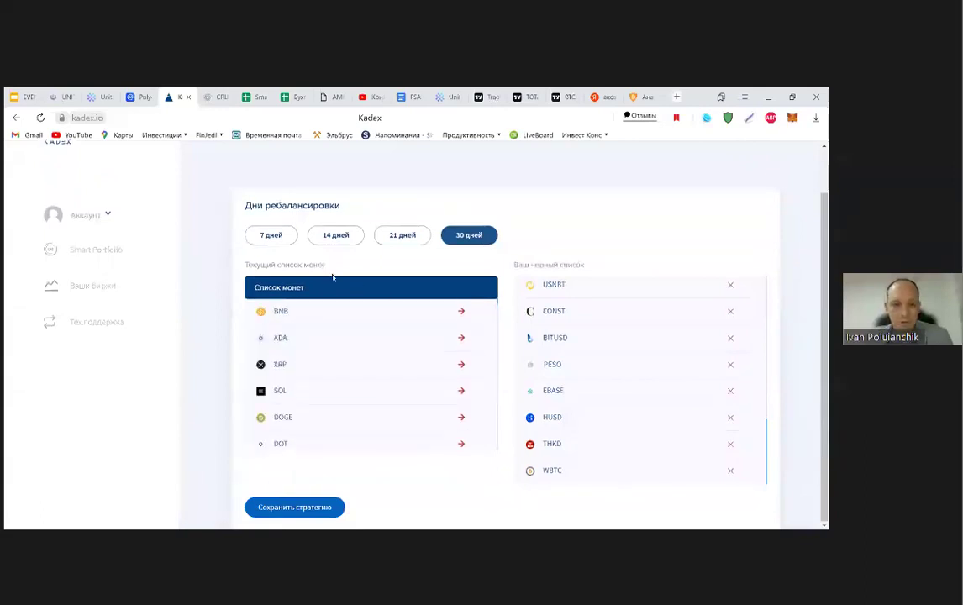
pyautogui.scroll(1, 215, 269)
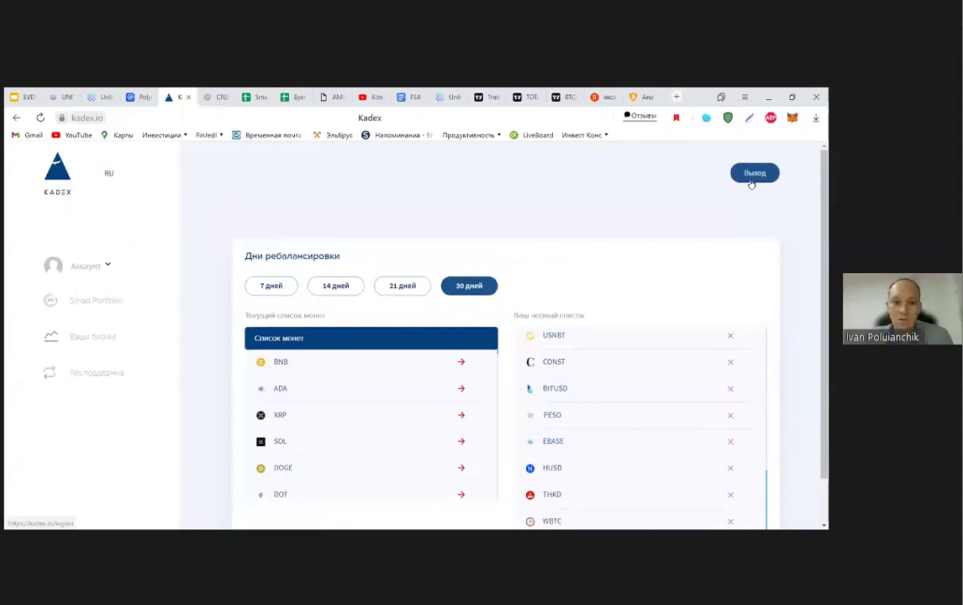
pyautogui.scroll(-1, 375, 493)
pyautogui.press('F5')
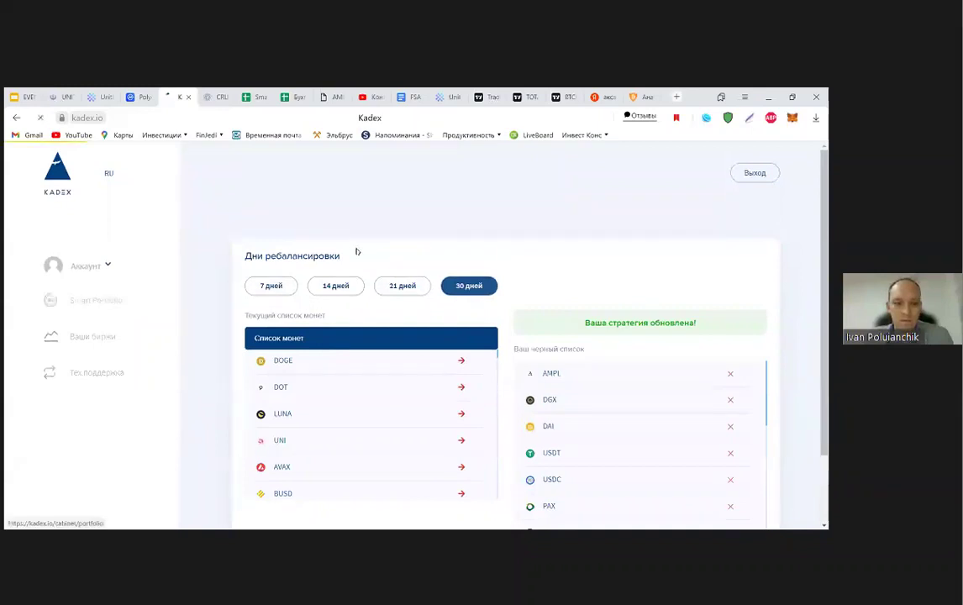
# Review the Smart Portfolio's coin list with its weights and quantities, from BTC down to ALGO.
pyautogui.scroll(-3, 328, 361)
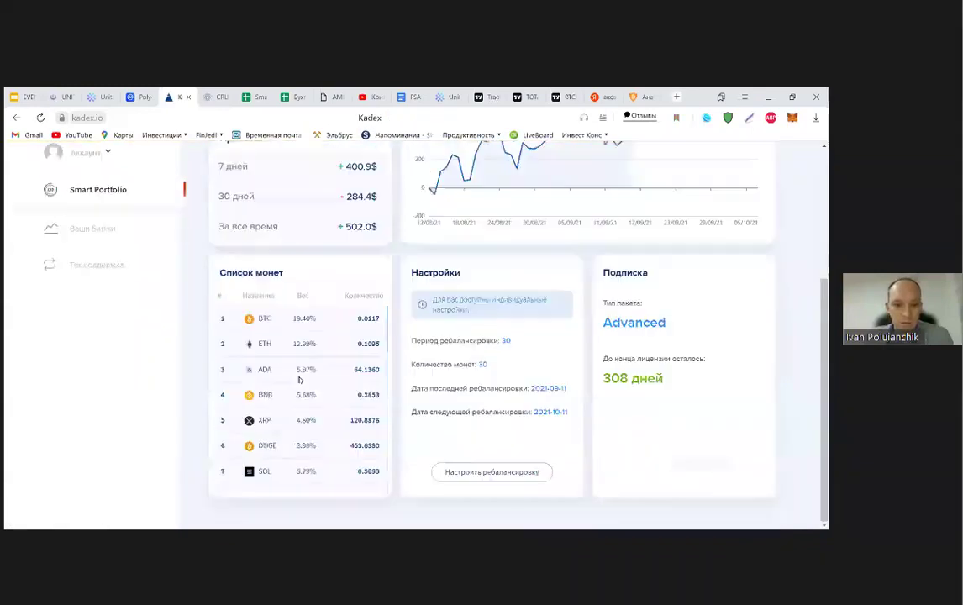
pyautogui.scroll(-1, 286, 378)
pyautogui.scroll(-5, 286, 379)
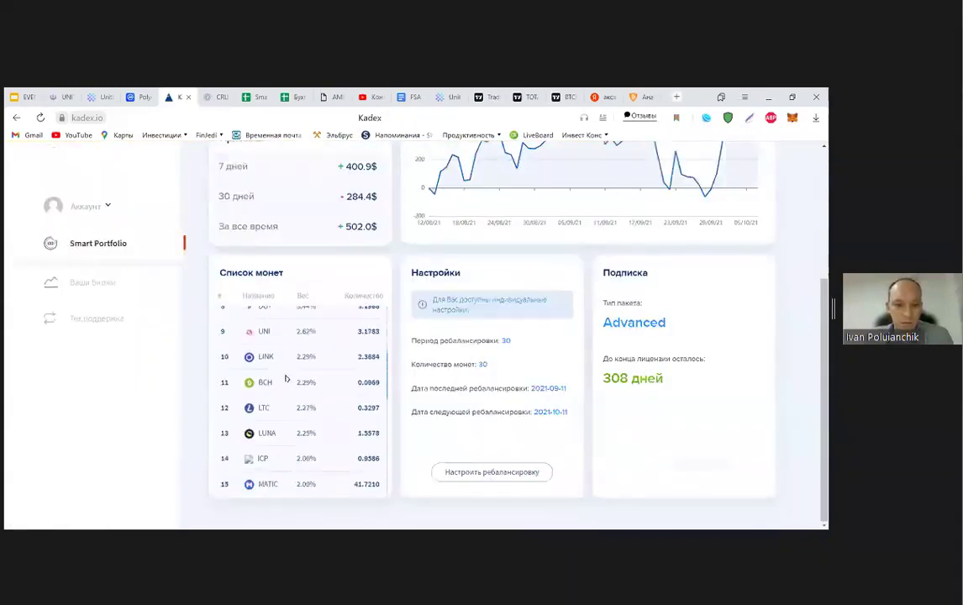
pyautogui.scroll(-4, 285, 379)
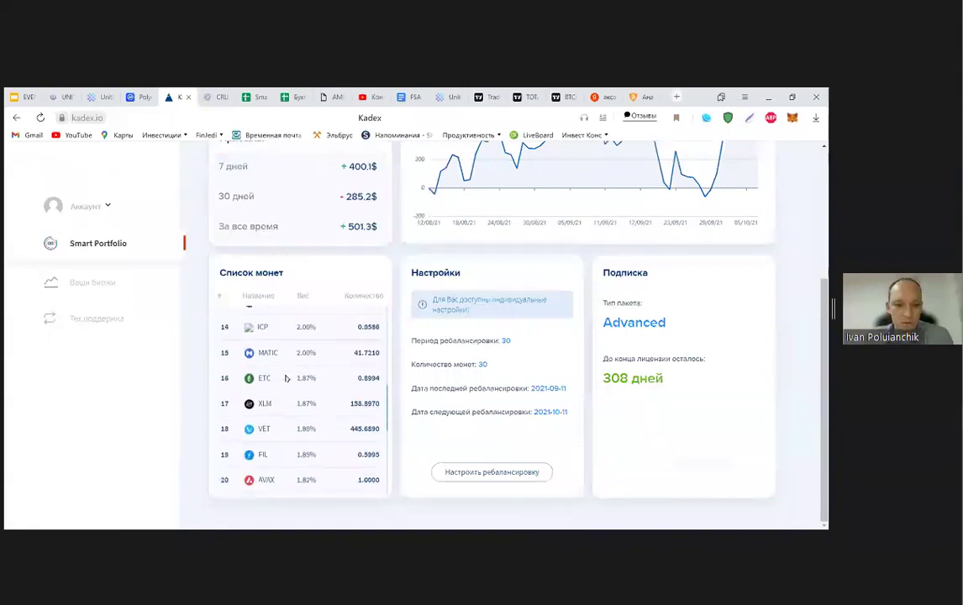
pyautogui.scroll(-3, 286, 379)
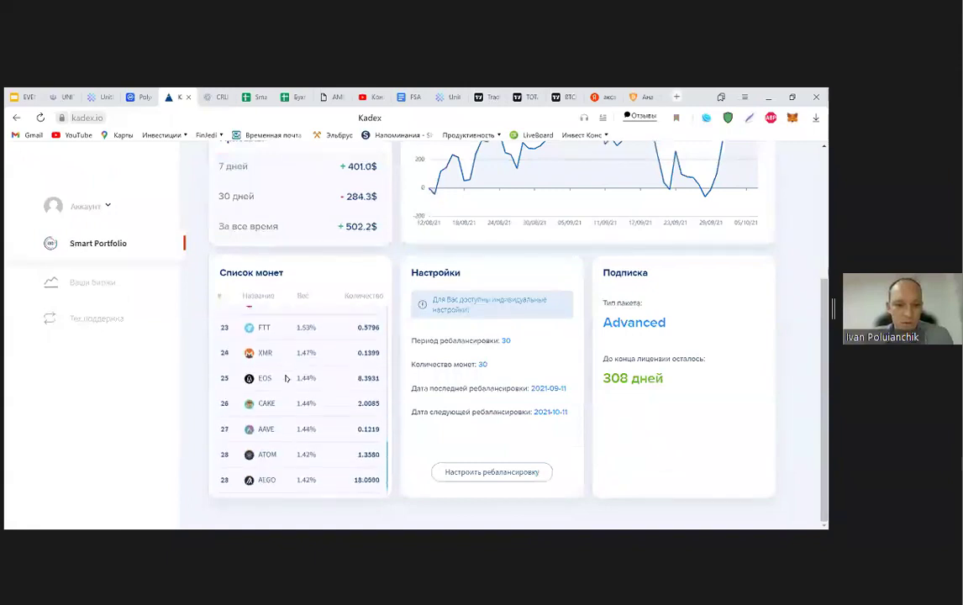
pyautogui.scroll(10, 284, 427)
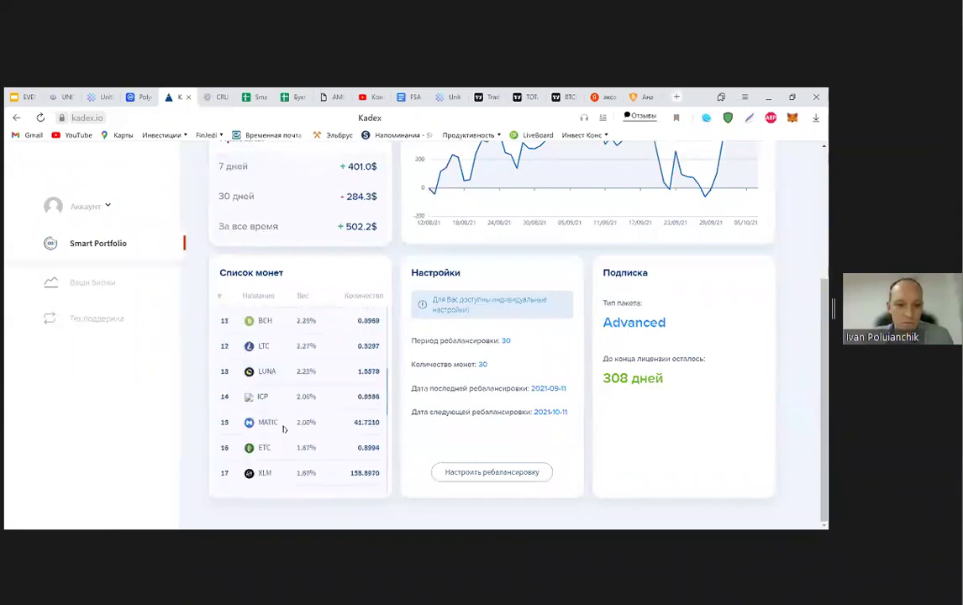
pyautogui.scroll(5, 291, 381)
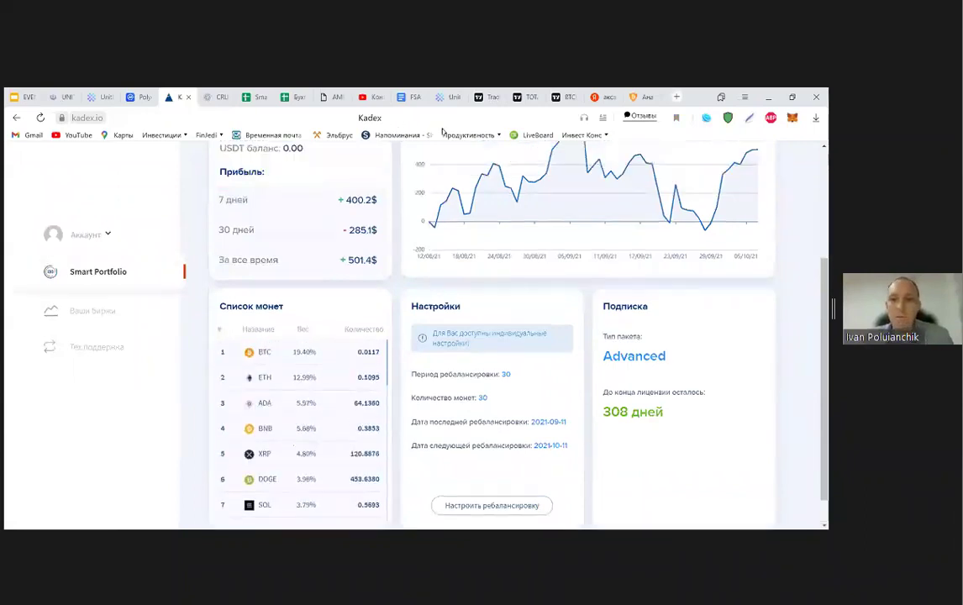
# Switch to the browser tab with the crypto news article and load the CoinMarketCap home page in it.
pyautogui.click(136, 97)
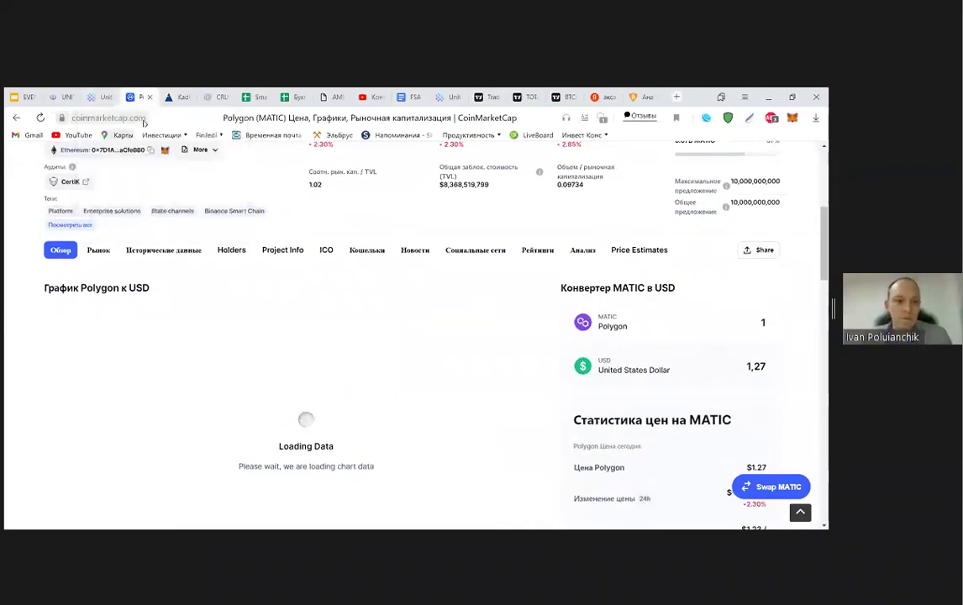
pyautogui.rightClick(140, 94)
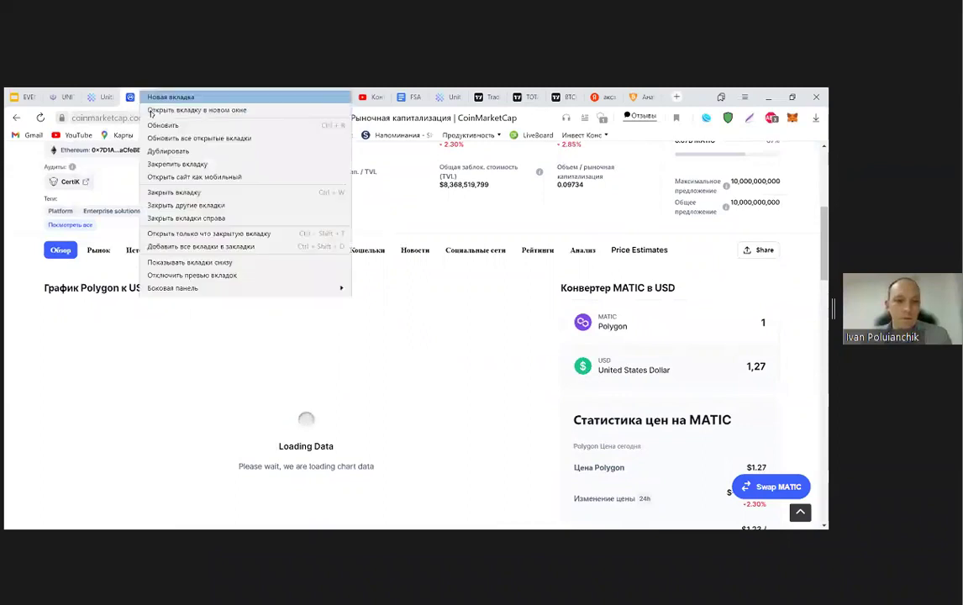
pyautogui.click(638, 97)
pyautogui.click(518, 116)
pyautogui.write('c')
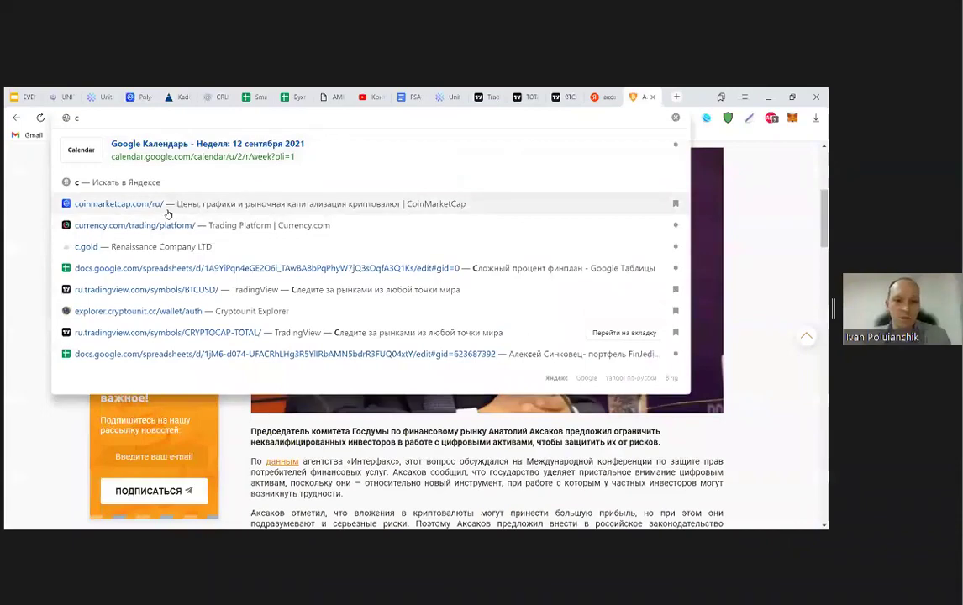
pyautogui.click(168, 208)
# Examine the CoinMarketCap ranking from Bitcoin down to Ethereum Classic, focusing on SHIBA INU, Internet Computer and Polygon.
pyautogui.scroll(-8, 38, 374)
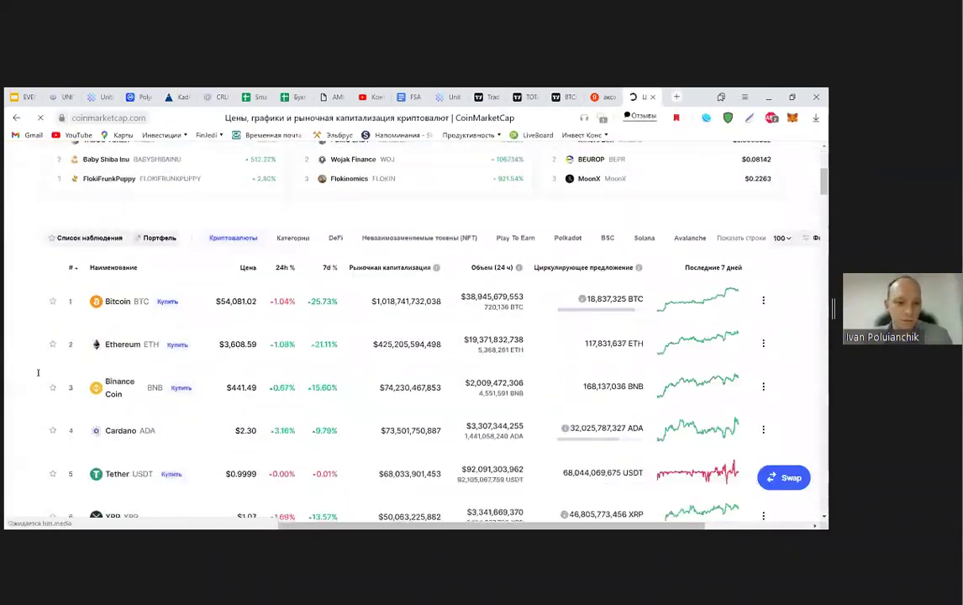
pyautogui.scroll(-5, 38, 375)
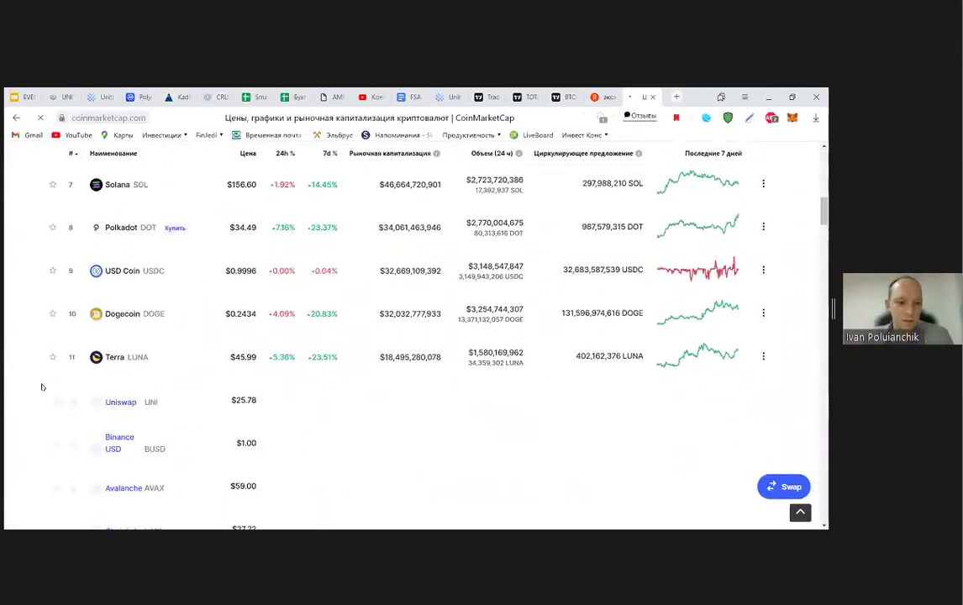
pyautogui.scroll(-2, 117, 394)
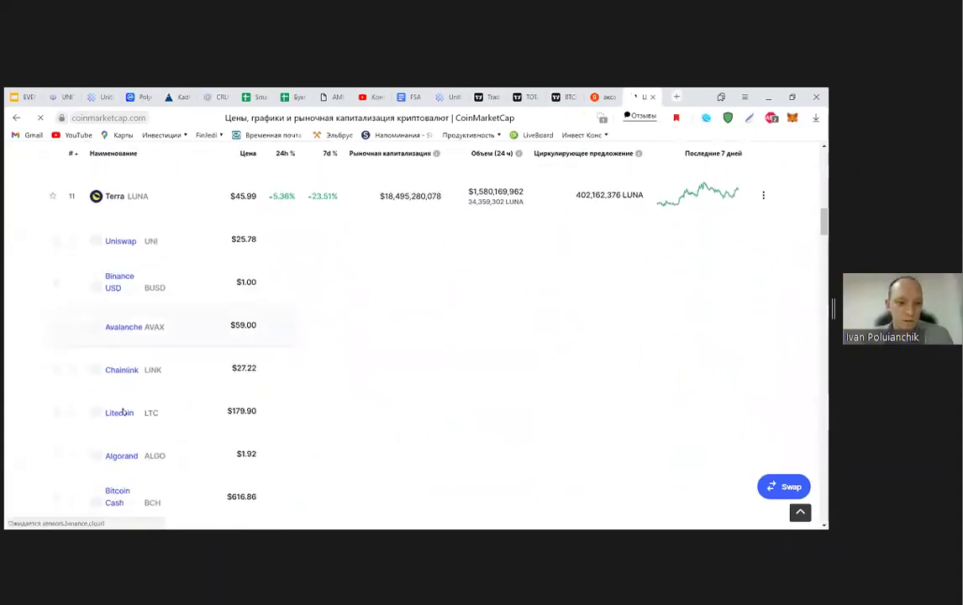
pyautogui.scroll(-2, 123, 413)
pyautogui.scroll(-2, 125, 413)
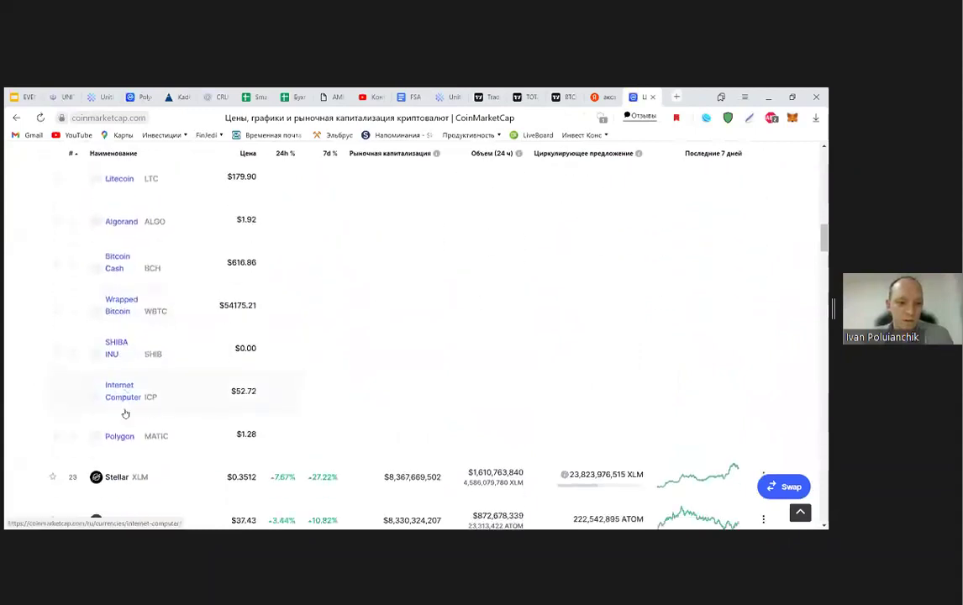
pyautogui.scroll(-3, 142, 410)
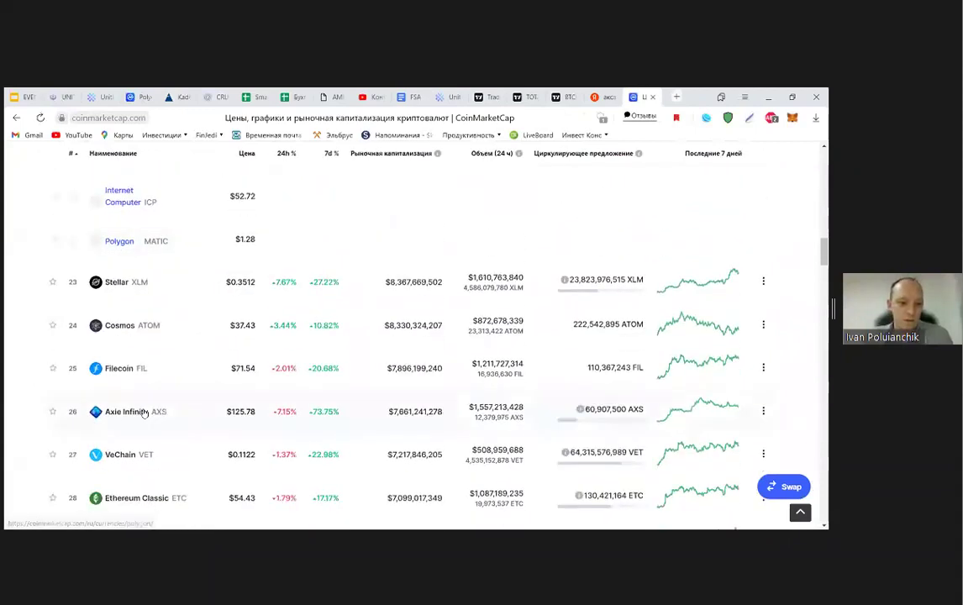
pyautogui.scroll(10, 153, 402)
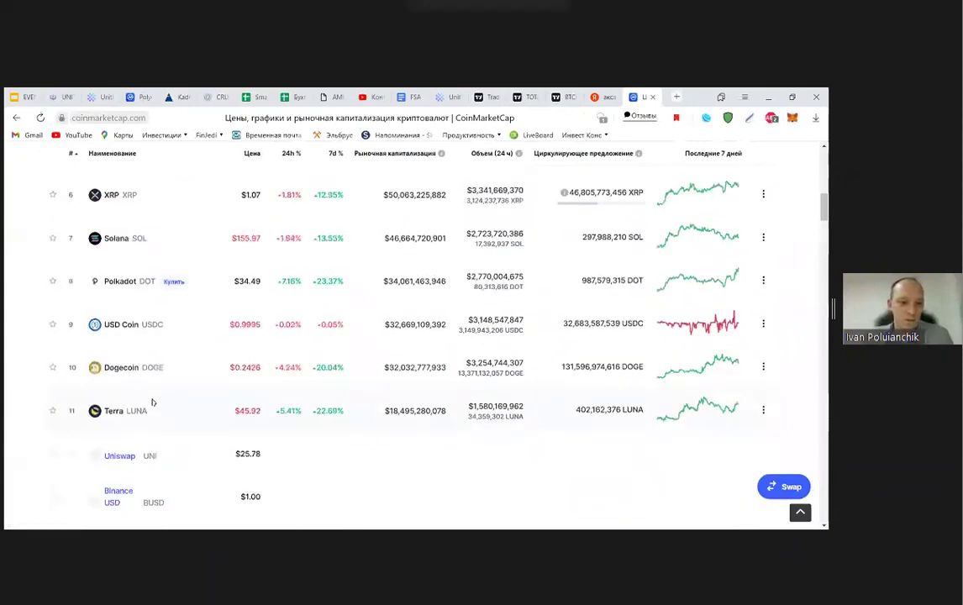
pyautogui.scroll(3, 153, 402)
pyautogui.scroll(-4, 153, 402)
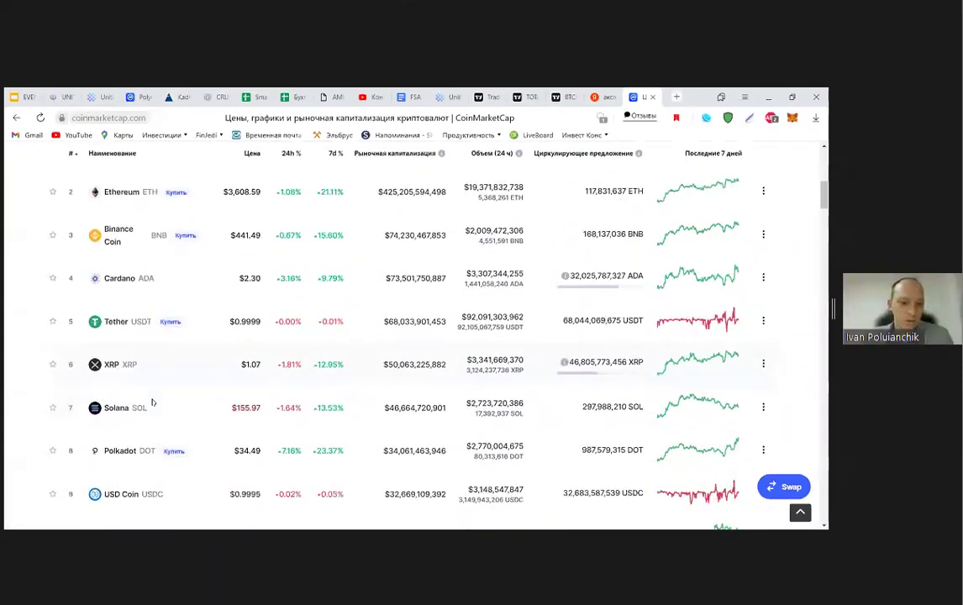
pyautogui.scroll(-3, 153, 403)
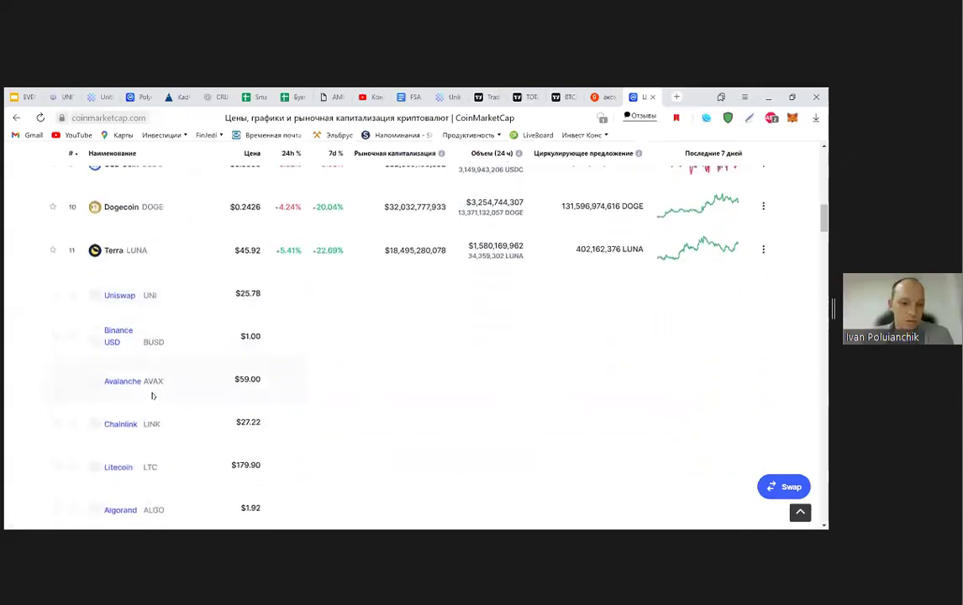
pyautogui.scroll(-2, 156, 398)
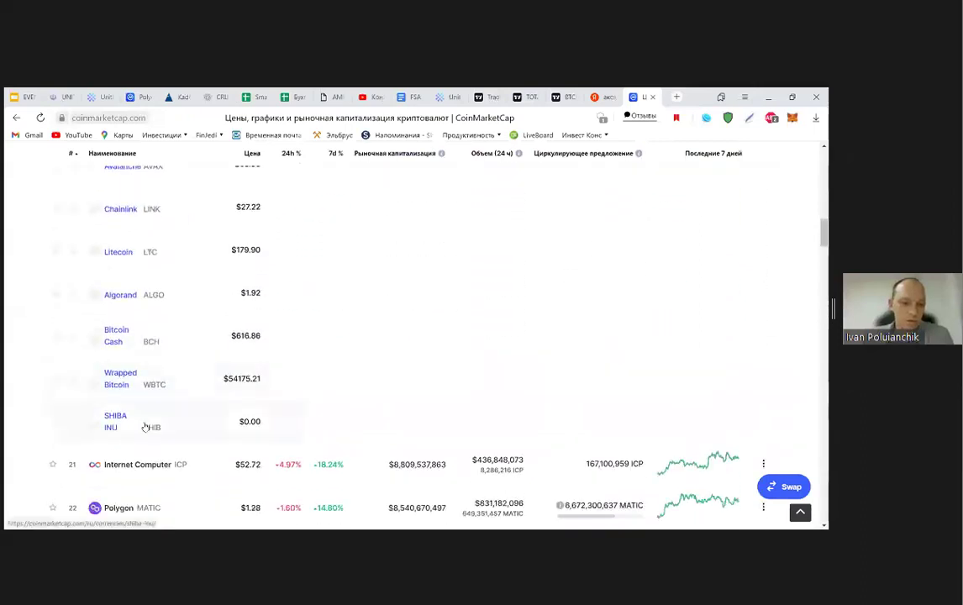
pyautogui.scroll(-2, 145, 420)
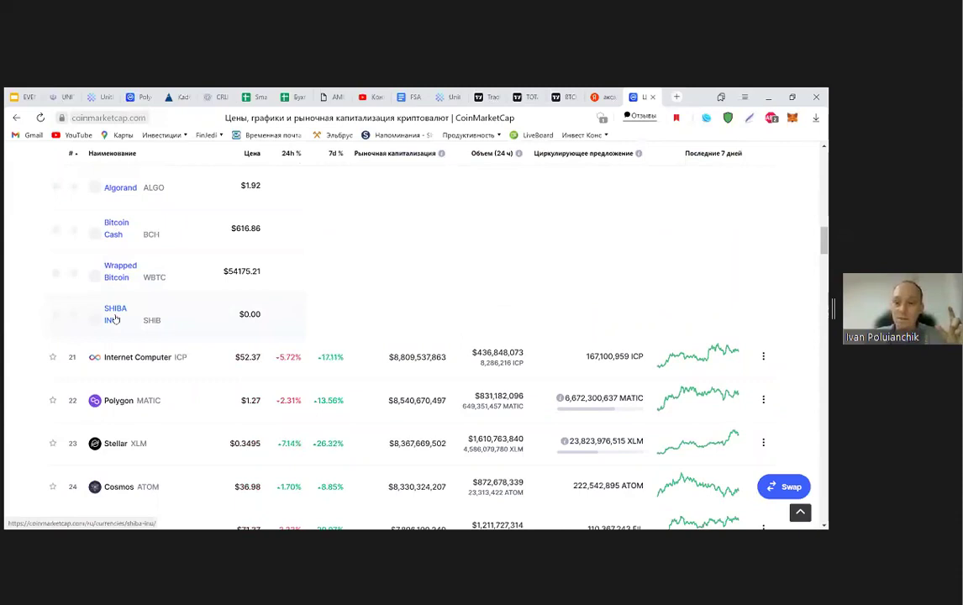
# In the Kadex Smart Portfolio, highlight the next rebalancing date and review the coin list down to AXS.
pyautogui.click(173, 97)
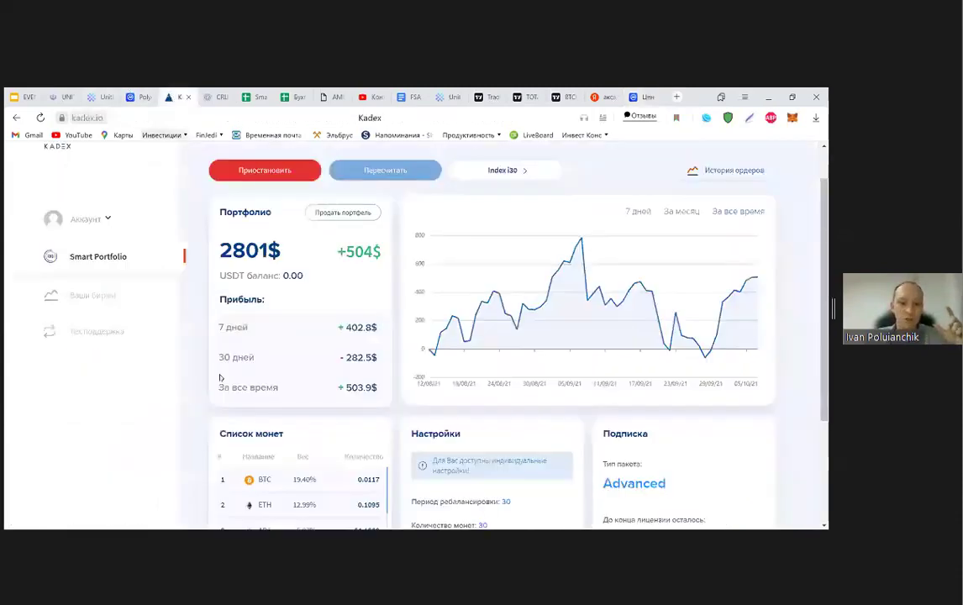
pyautogui.scroll(-2, 298, 456)
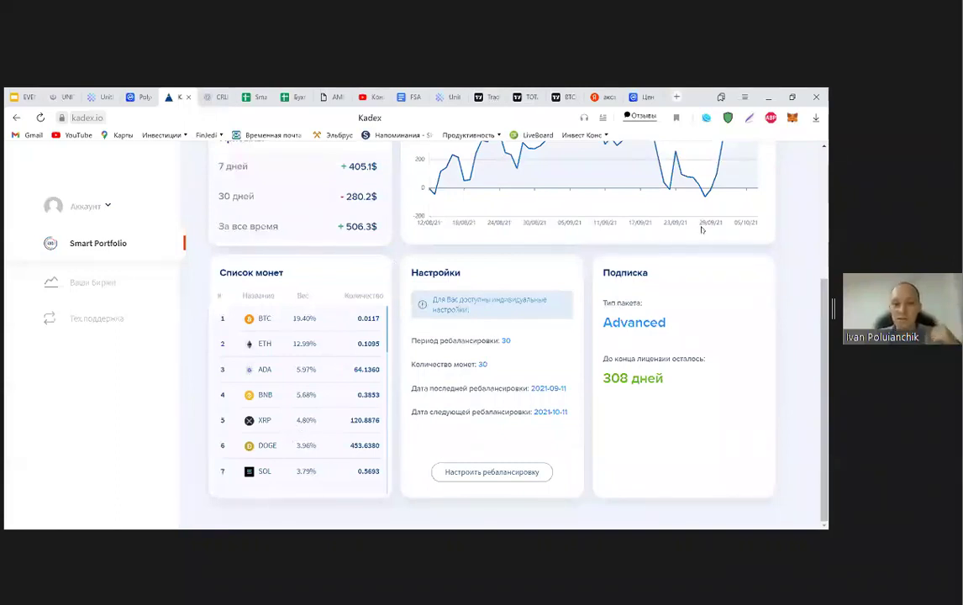
pyautogui.moveTo(542, 411); pyautogui.dragTo(568, 412)
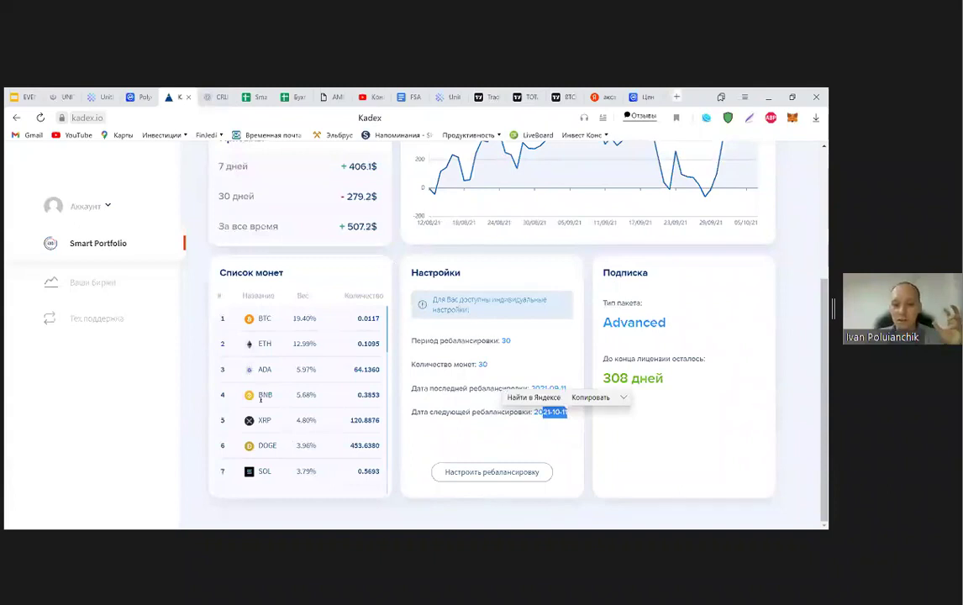
pyautogui.scroll(-6, 261, 403)
pyautogui.scroll(-2, 261, 445)
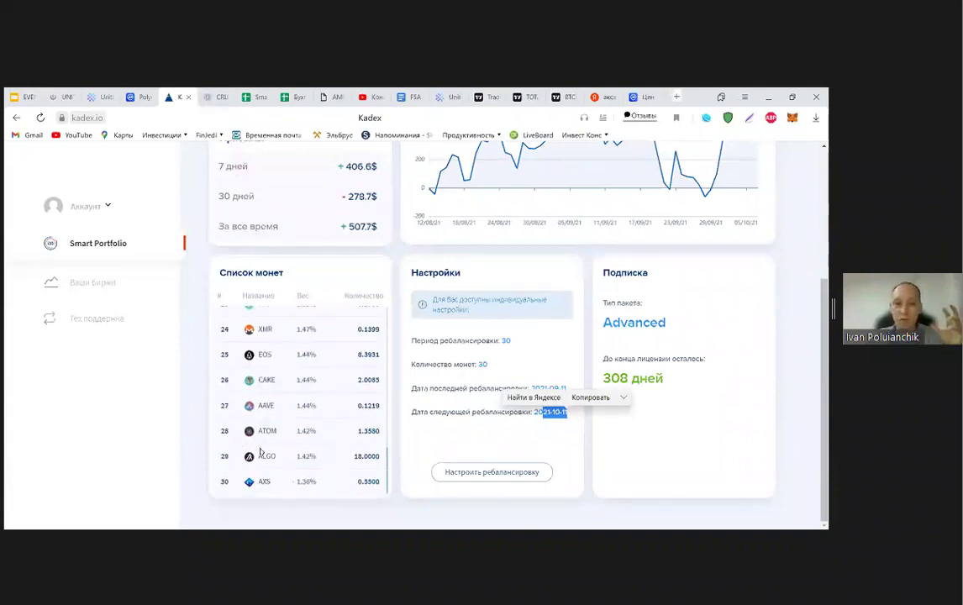
pyautogui.scroll(4, 261, 454)
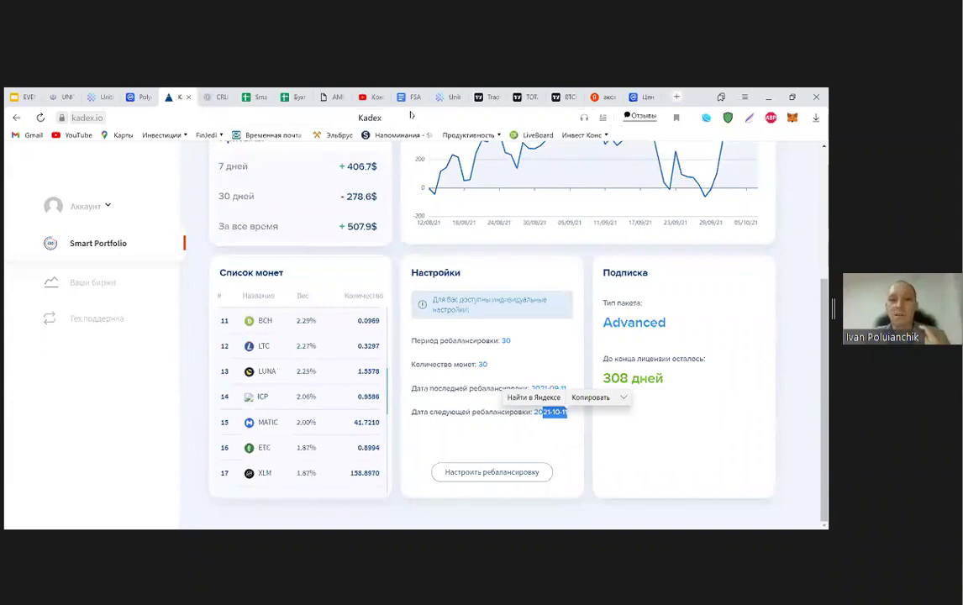
pyautogui.moveTo(450, 99)
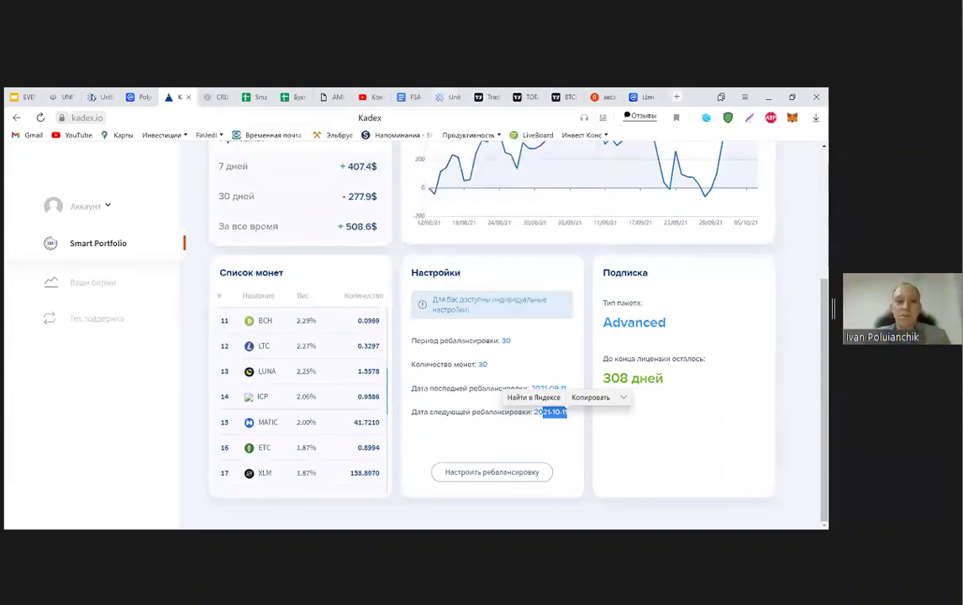
pyautogui.moveTo(100, 102)
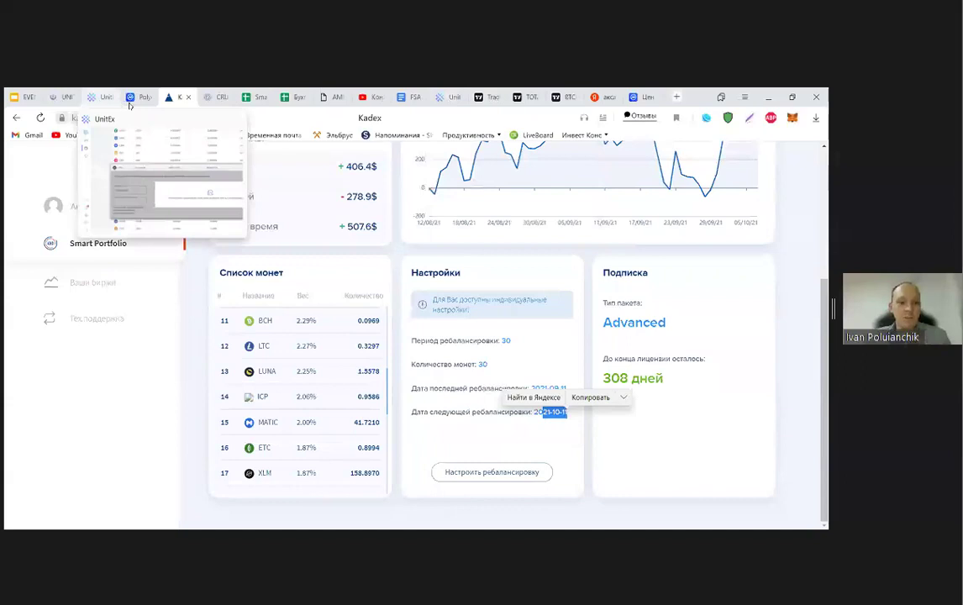
# Switch to the Polygon (MATIC) page on CoinMarketCap, reload it and view the price chart.
pyautogui.click(132, 98)
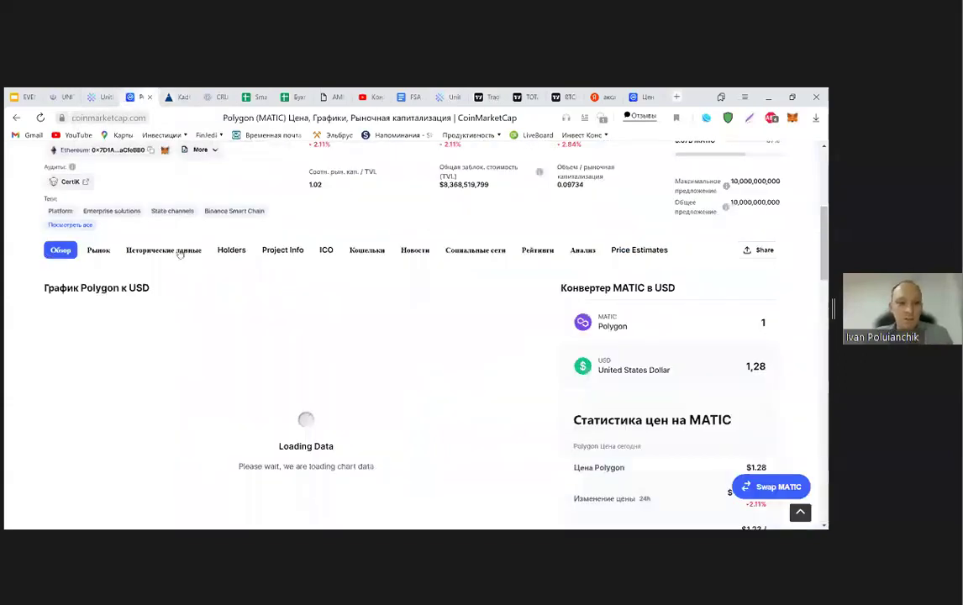
pyautogui.click(171, 212)
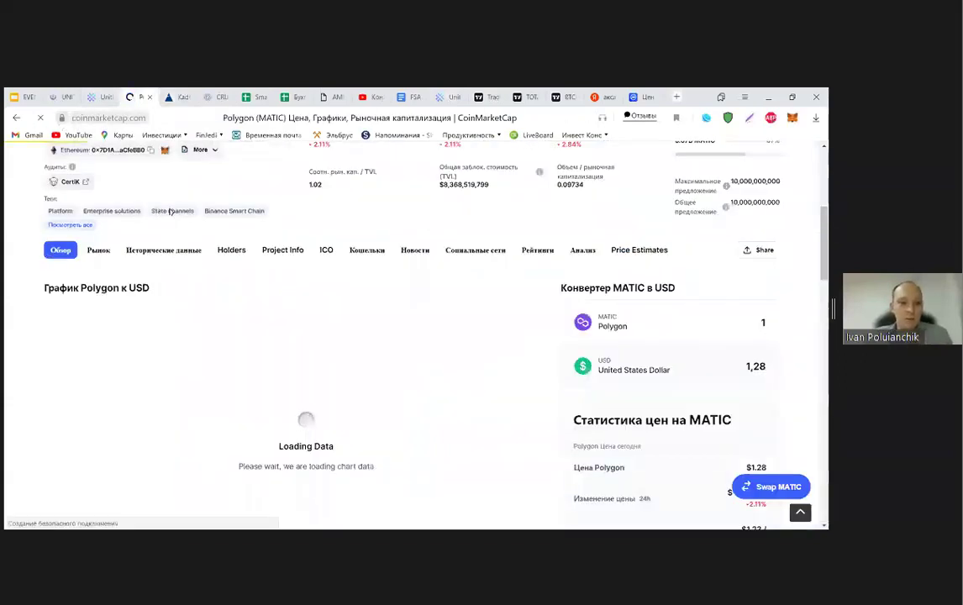
pyautogui.scroll(-1, 185, 223)
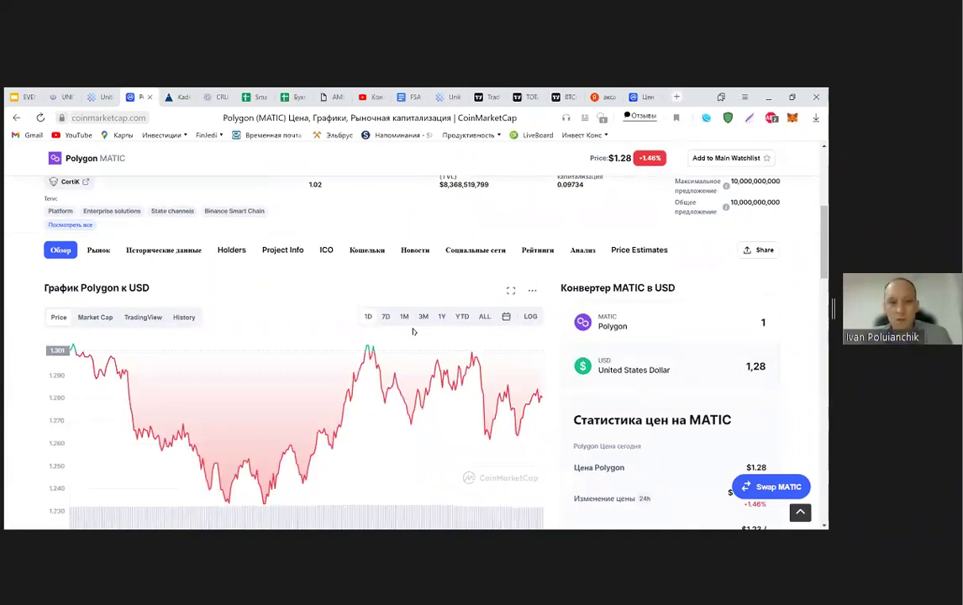
# Return to the Kadex Smart Portfolio and open its rebalancing settings to review the rebalancing days, current coin list and blacklist.
pyautogui.click(176, 98)
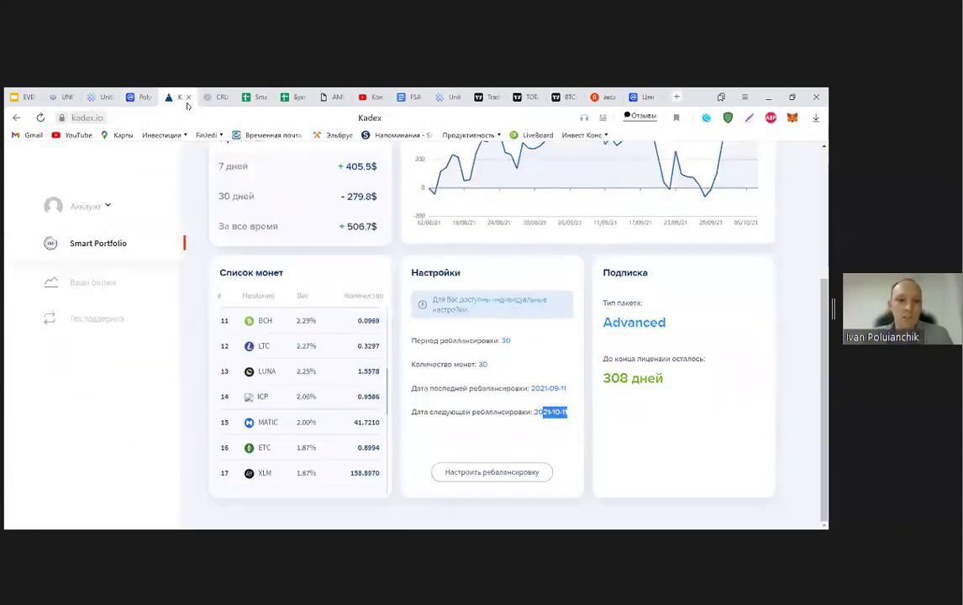
pyautogui.click(492, 473)
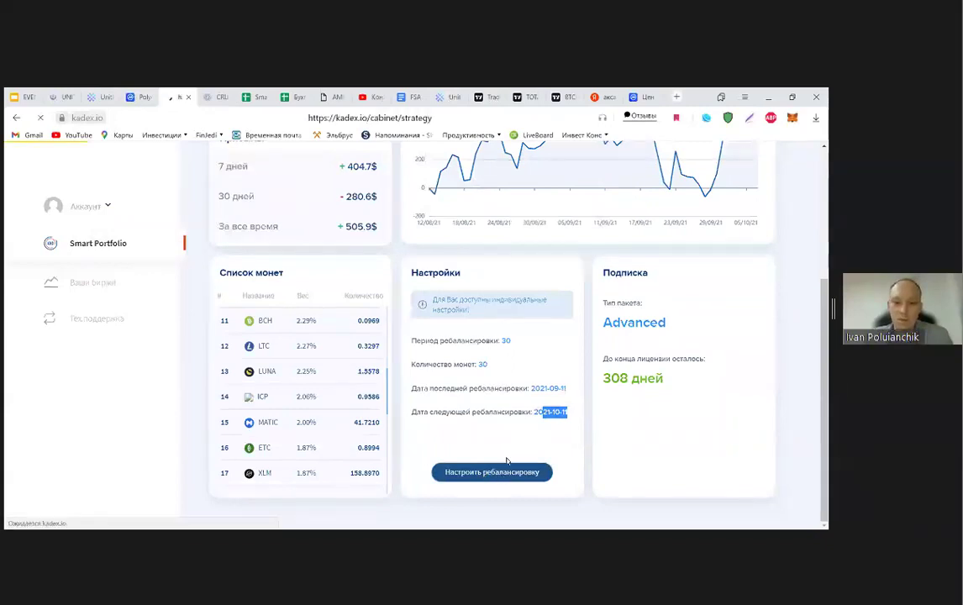
pyautogui.scroll(-1, 453, 378)
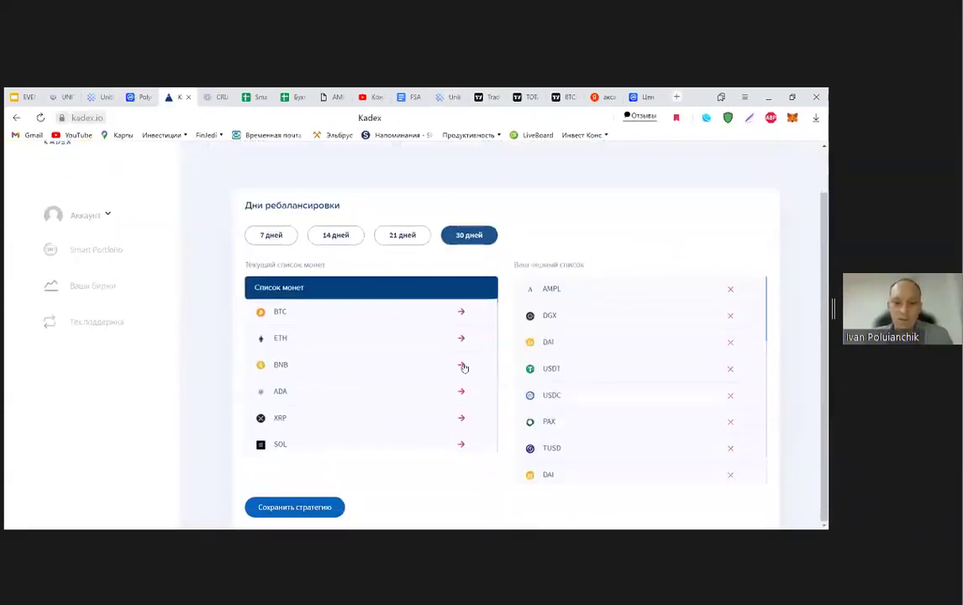
pyautogui.scroll(-3, 463, 366)
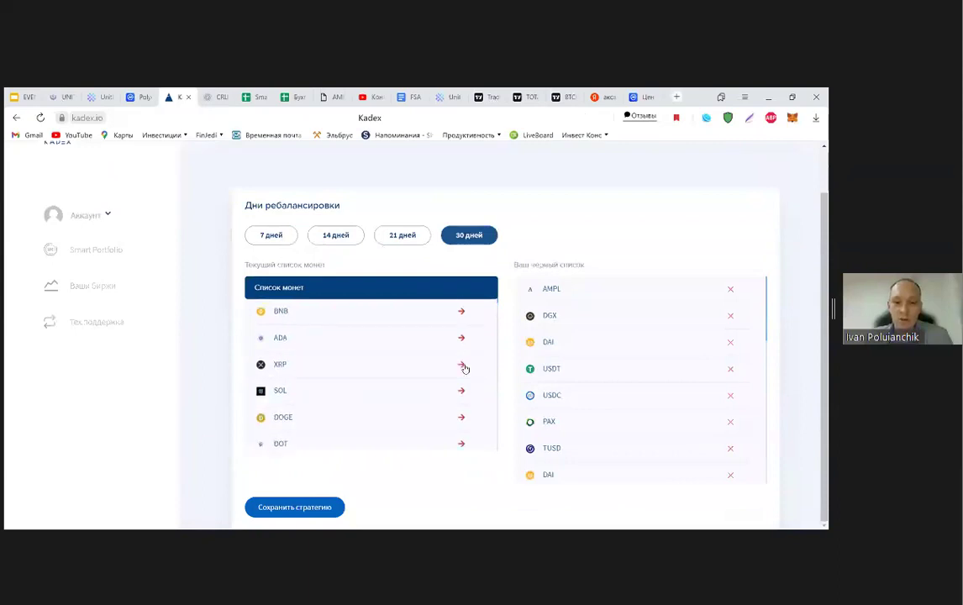
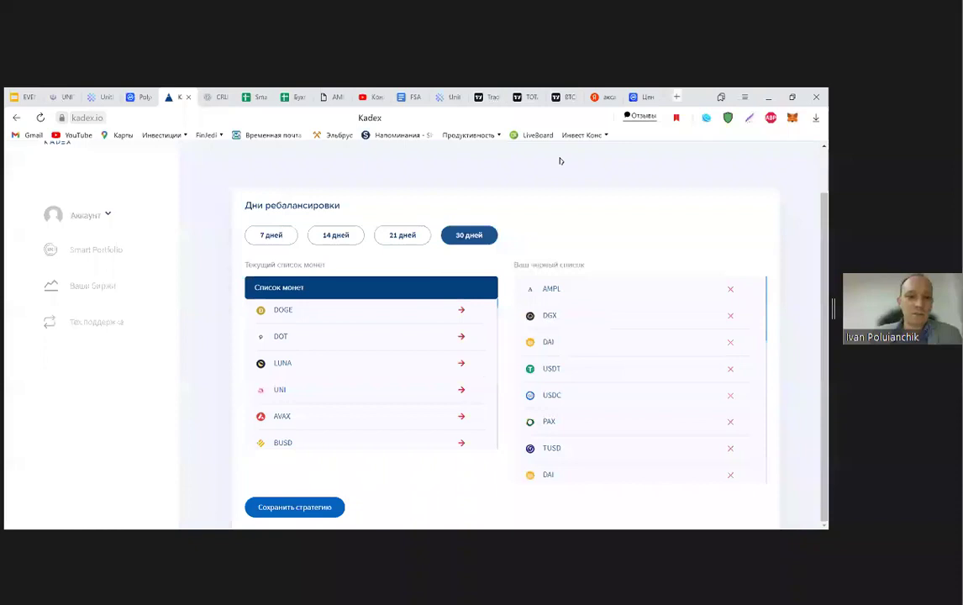
# Go back to the Smart Portfolio overview and highlight the next rebalancing date in the settings.
pyautogui.click(195, 258)
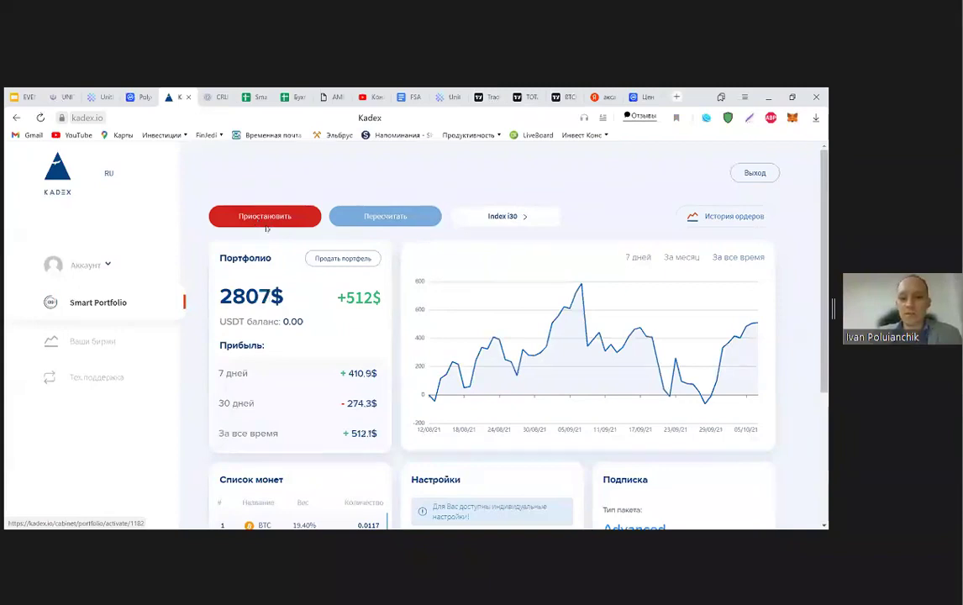
pyautogui.scroll(-5, 525, 405)
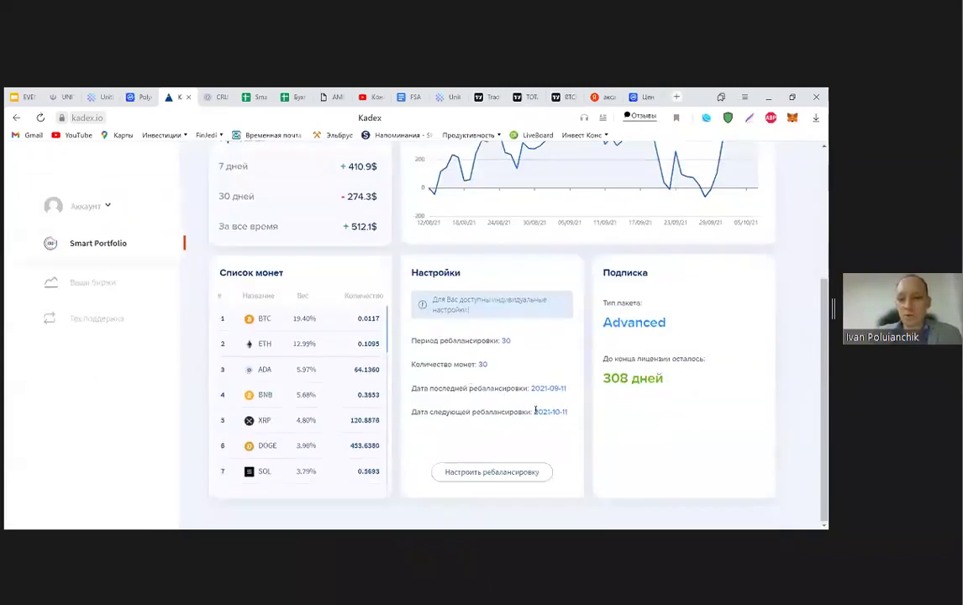
pyautogui.moveTo(533, 411); pyautogui.dragTo(568, 412)
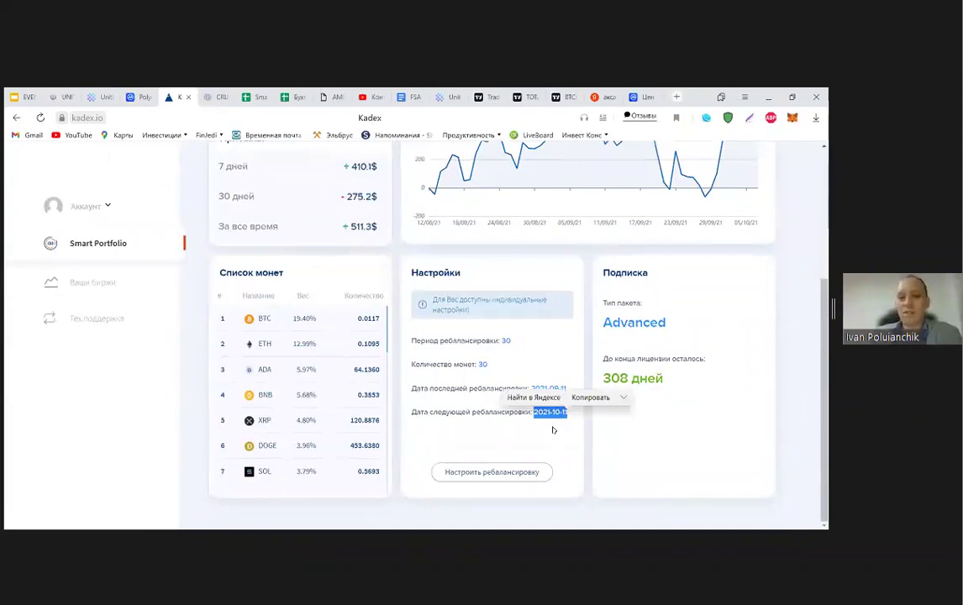
pyautogui.moveTo(450, 413); pyautogui.dragTo(467, 412)
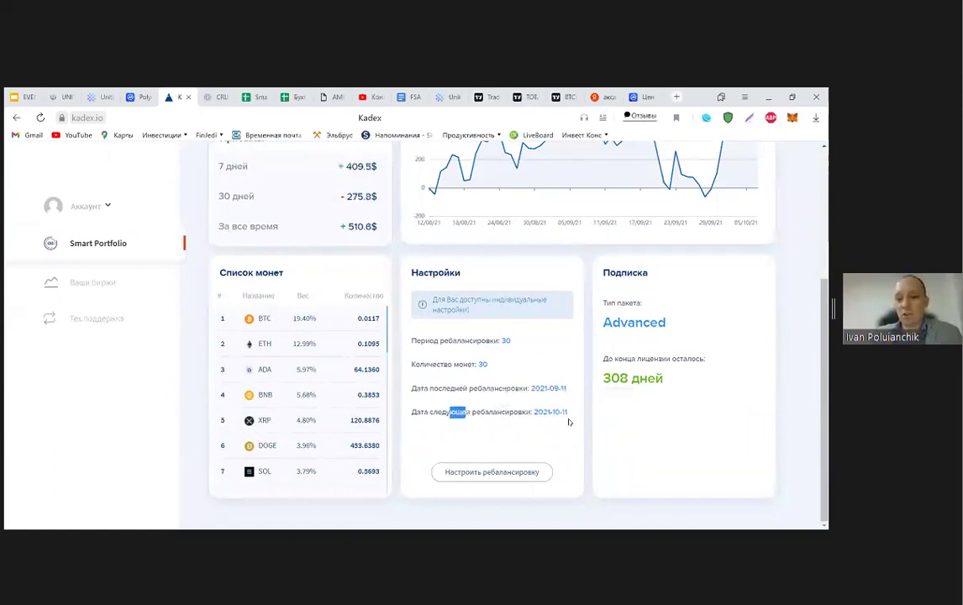
pyautogui.moveTo(569, 422); pyautogui.dragTo(572, 421)
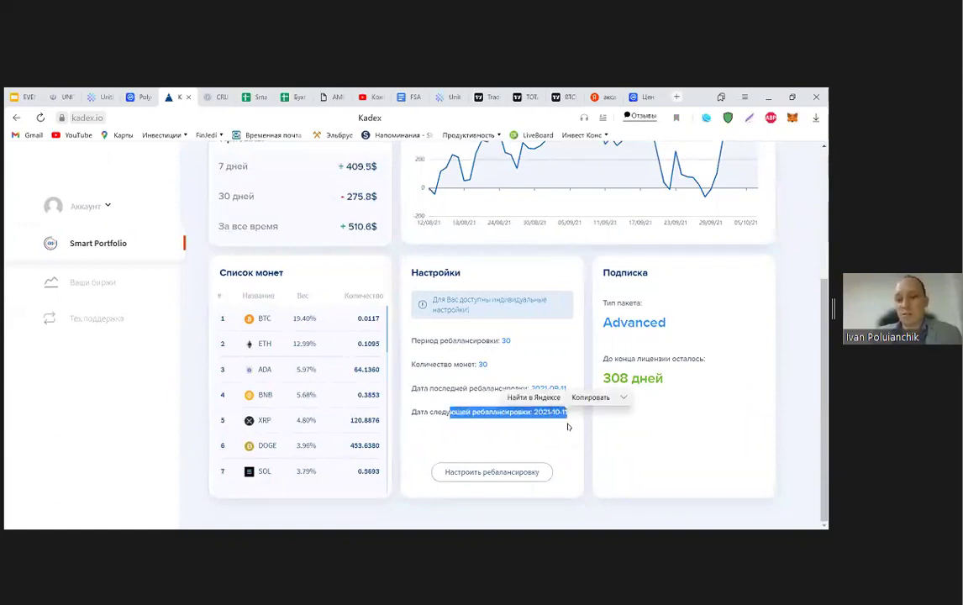
pyautogui.scroll(3, 351, 351)
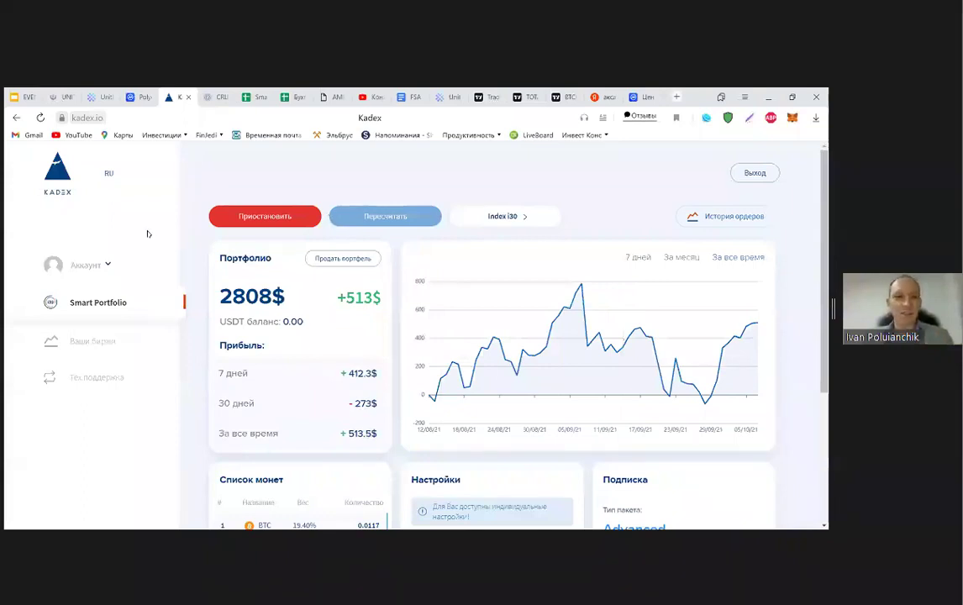
# Switch to the CRU Smart Portfolio page and open the YouTube playlist with more information about the algorithm.
pyautogui.click(214, 96)
pyautogui.scroll(5, 463, 220)
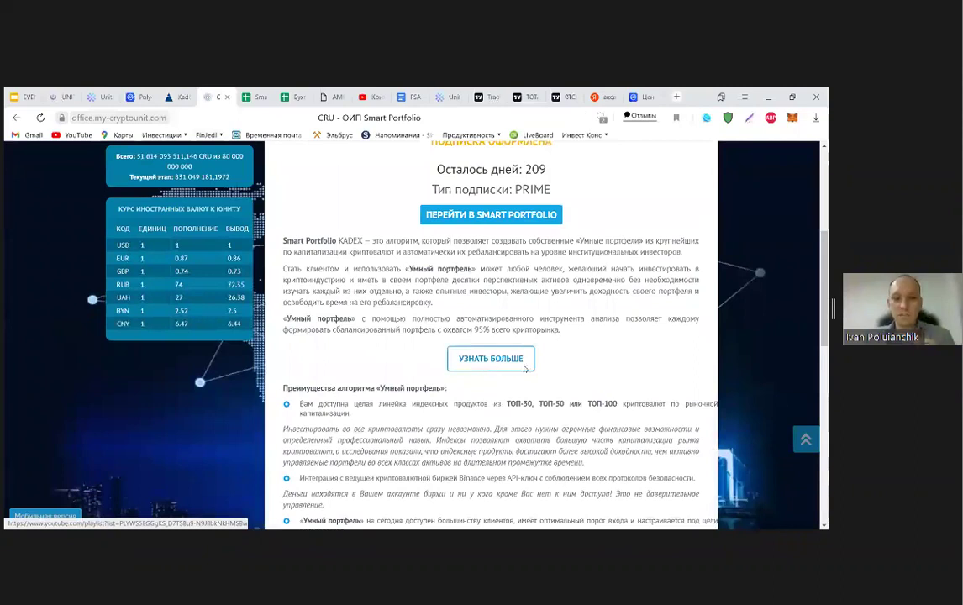
pyautogui.click(472, 359)
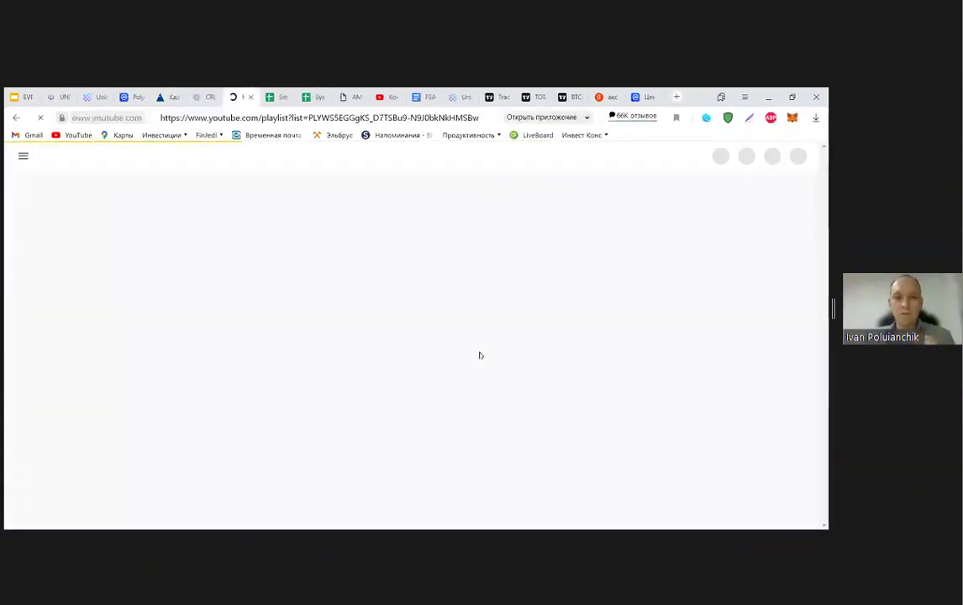